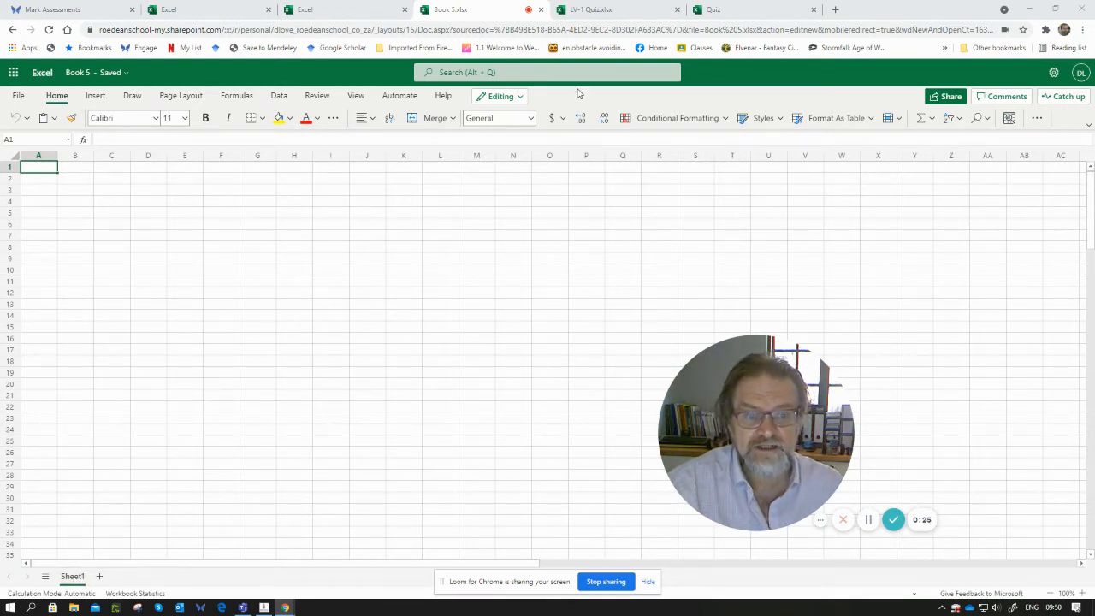
- Rename the first sheet to welcome
double_click(74, 577)
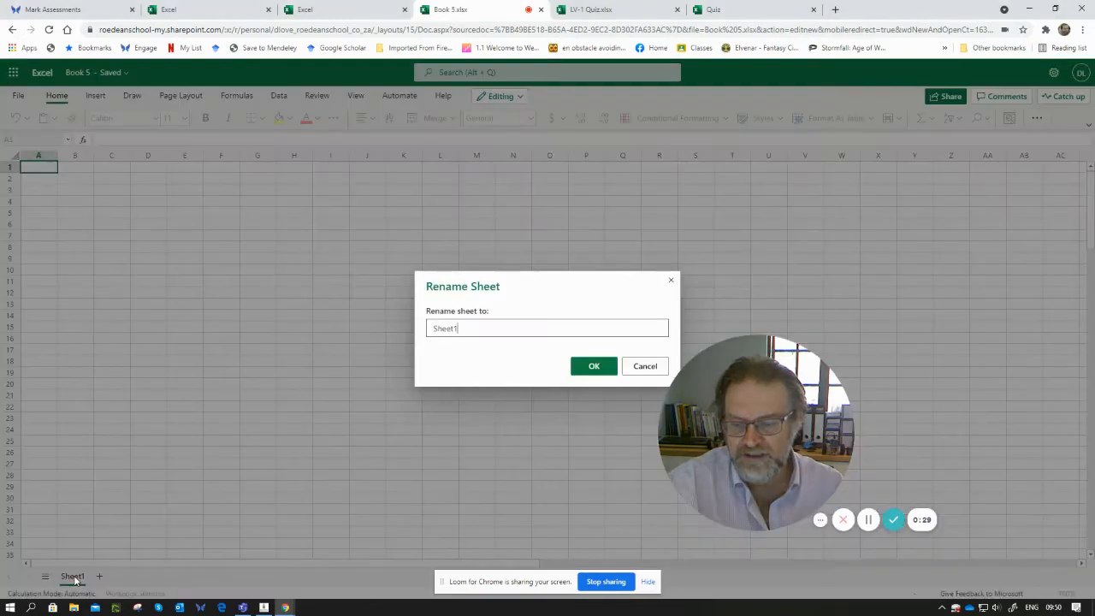
left_click_drag(475, 331, 408, 333)
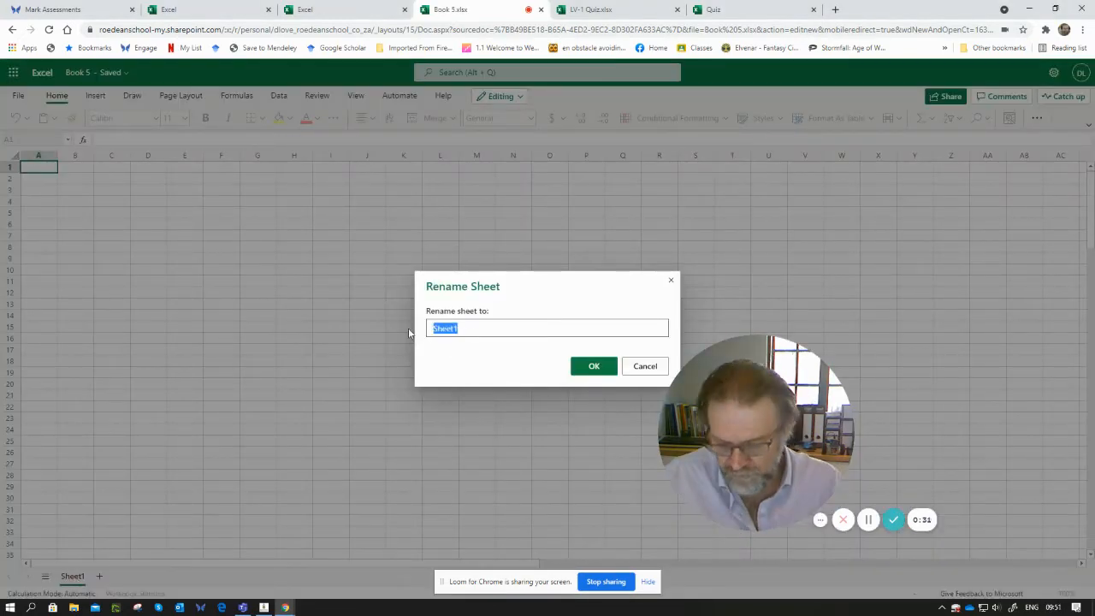
type("welcome")
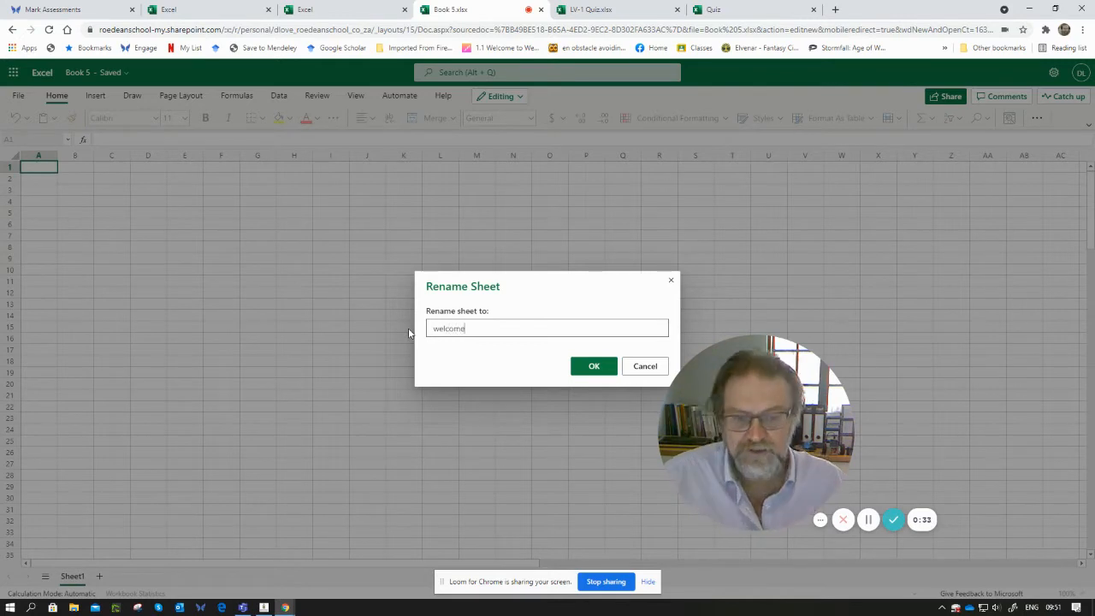
left_click(593, 365)
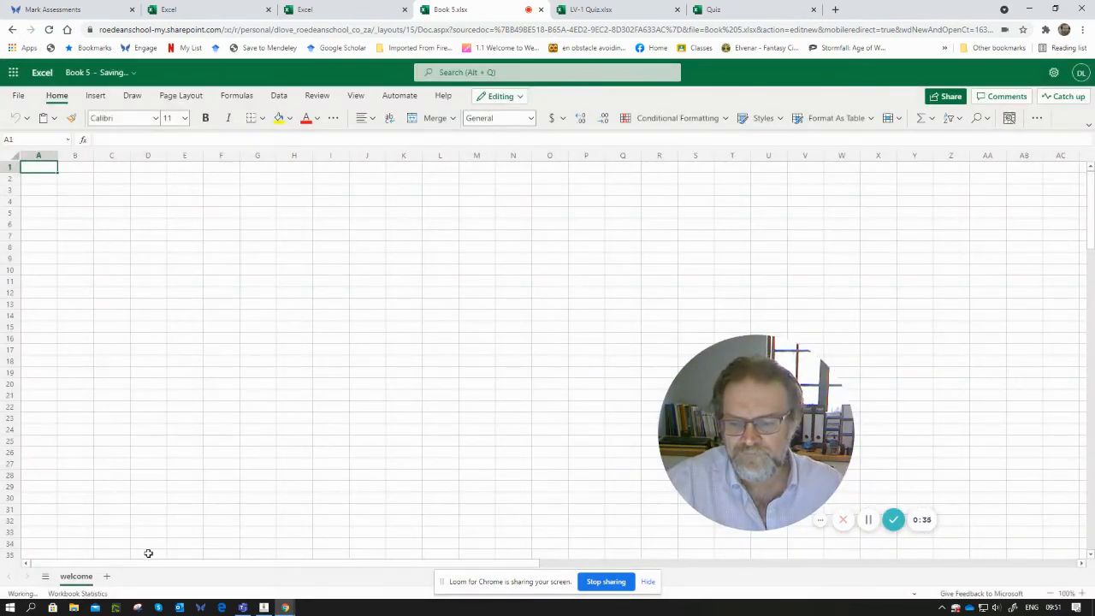
- Add a new sheet and rename it Questions
left_click(107, 578)
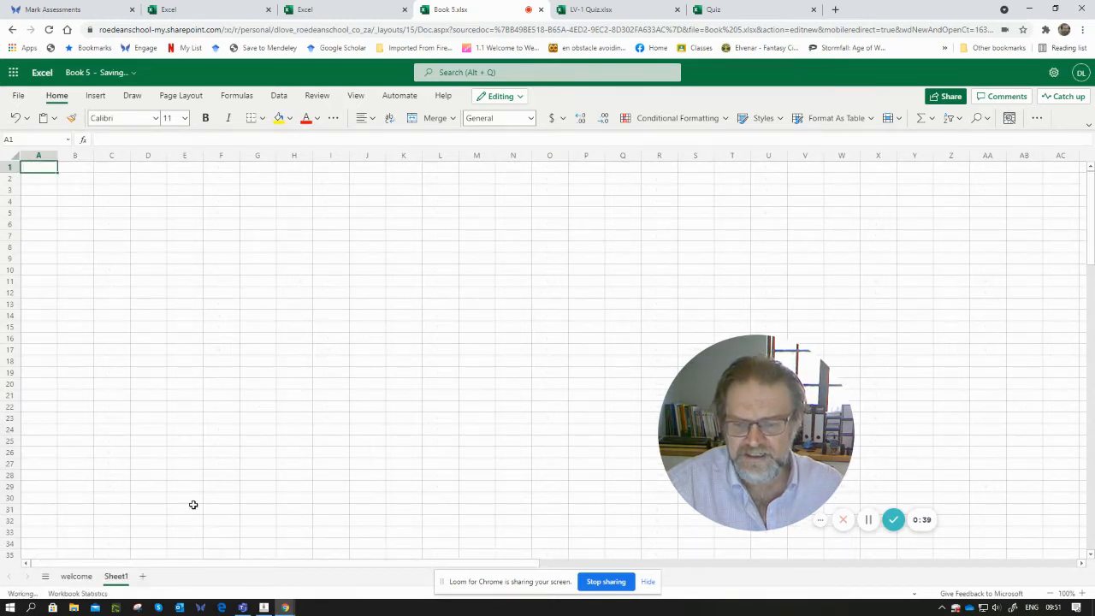
double_click(125, 579)
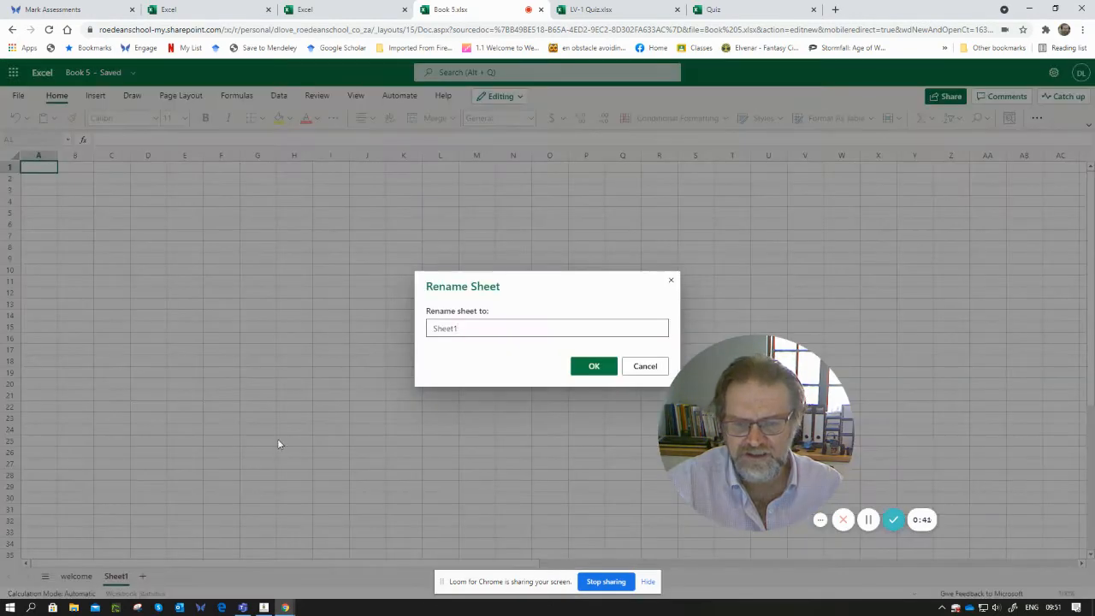
left_click_drag(471, 325, 410, 332)
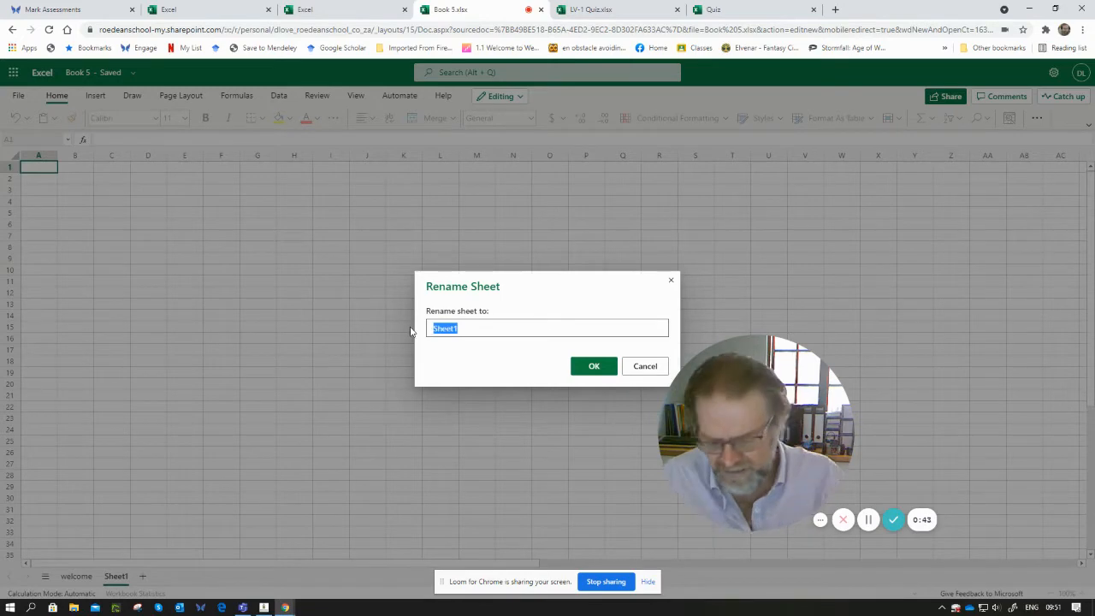
type("Question")
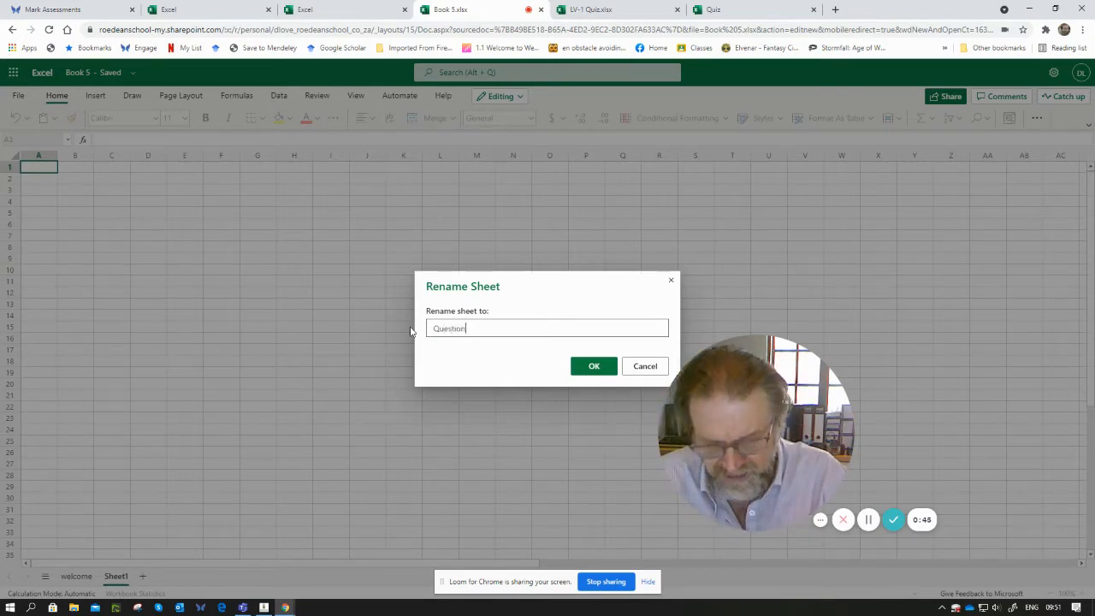
type("s")
left_click(584, 364)
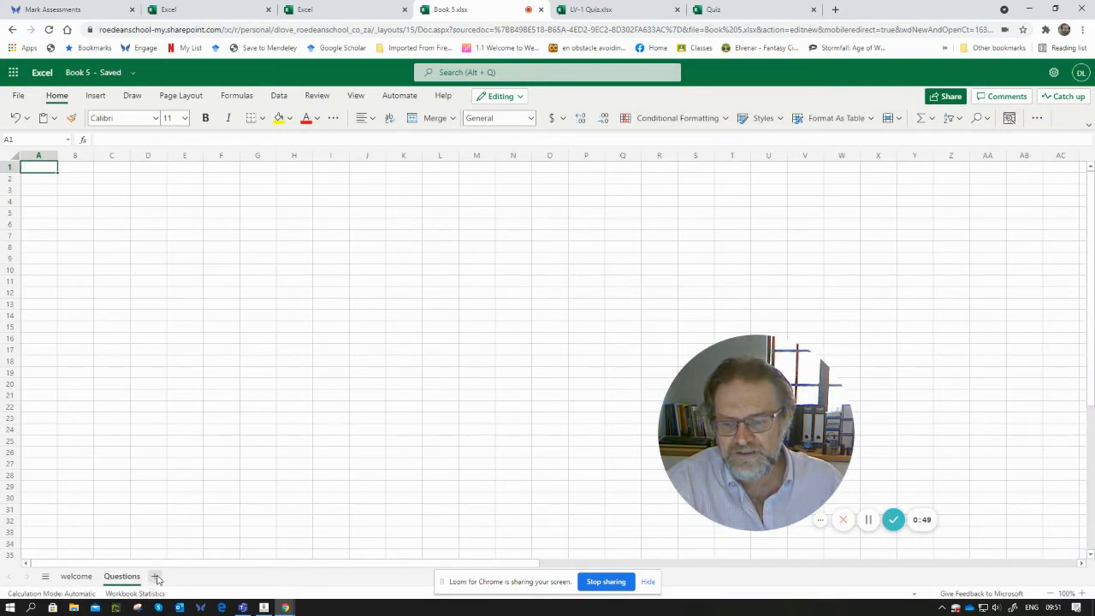
- Add a third sheet and rename it backend
left_click(156, 578)
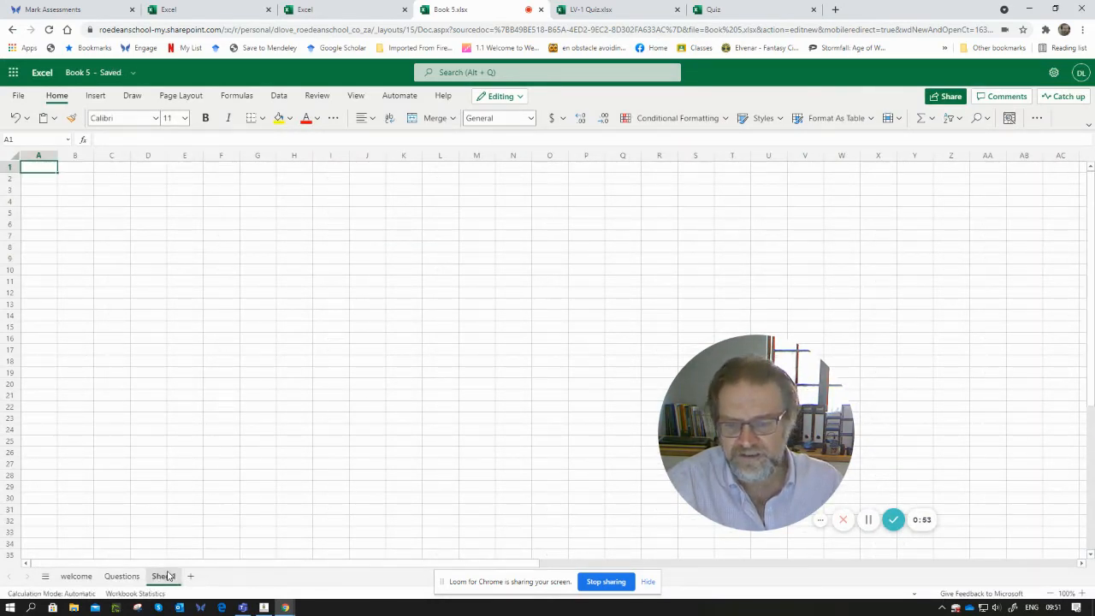
double_click(164, 575)
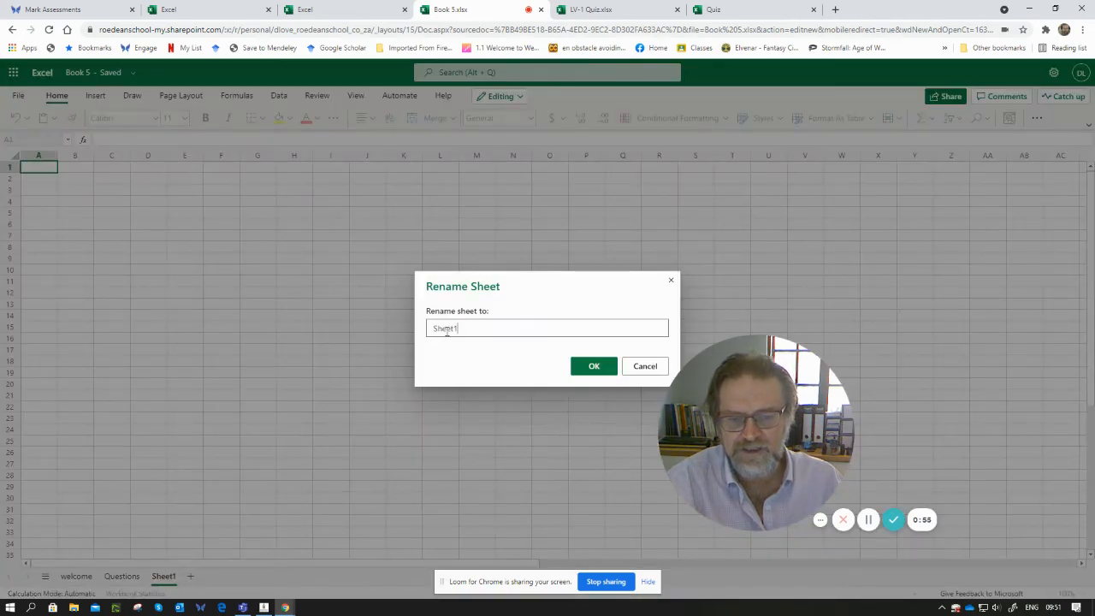
double_click(444, 330)
type("backe")
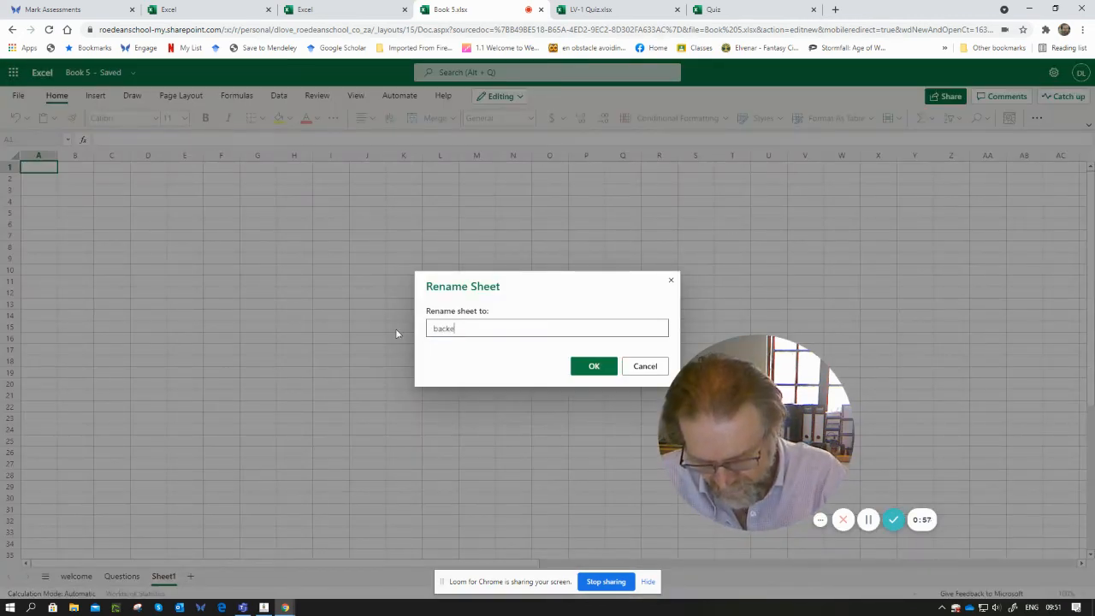
type("nd")
left_click(593, 367)
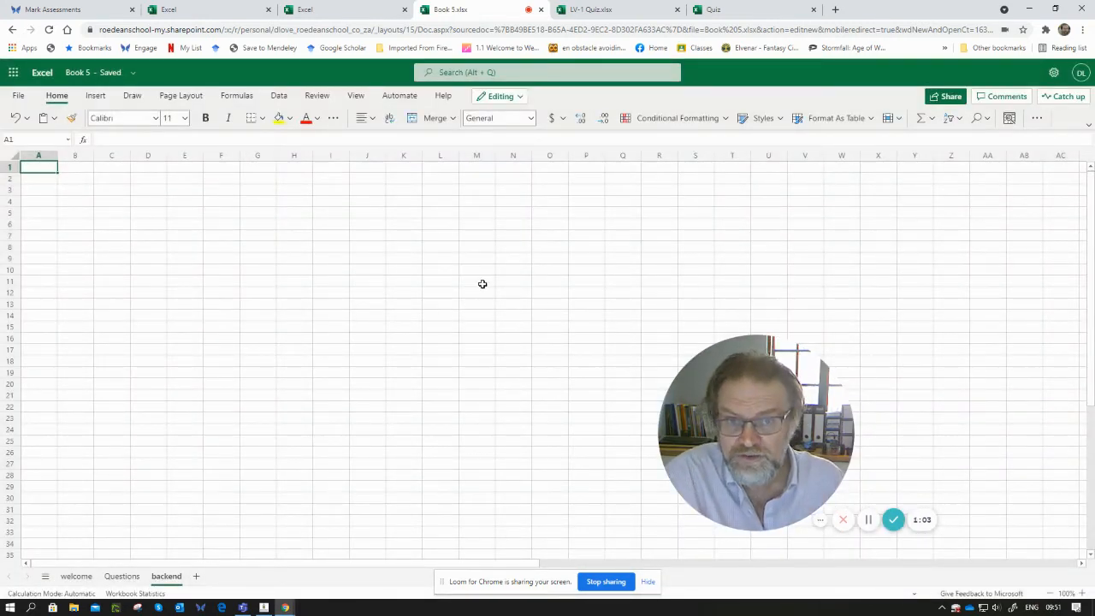
right_click(169, 578)
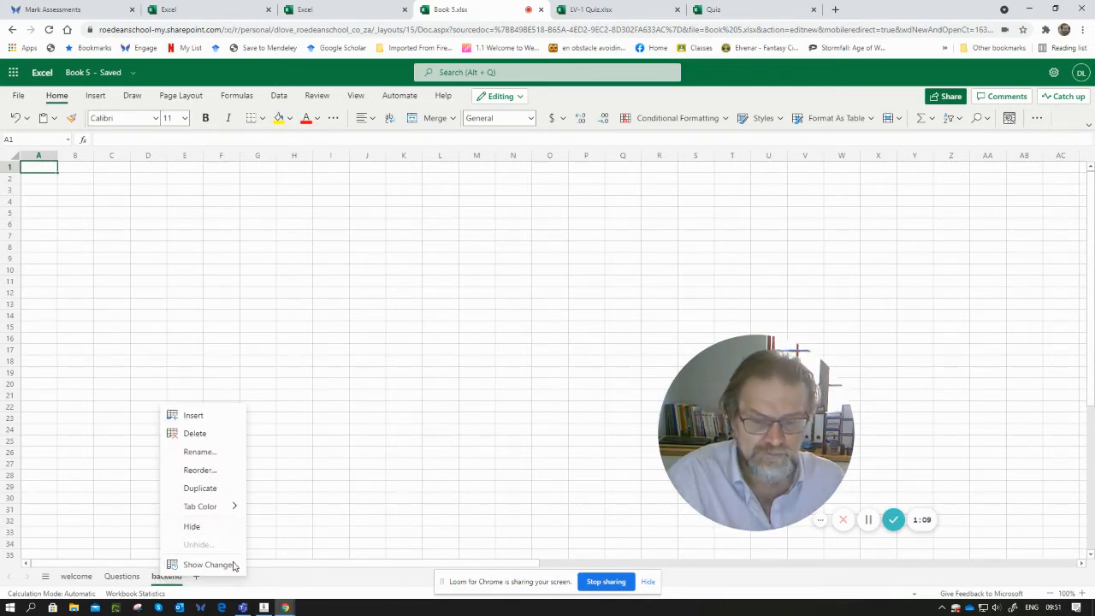
left_click(300, 585)
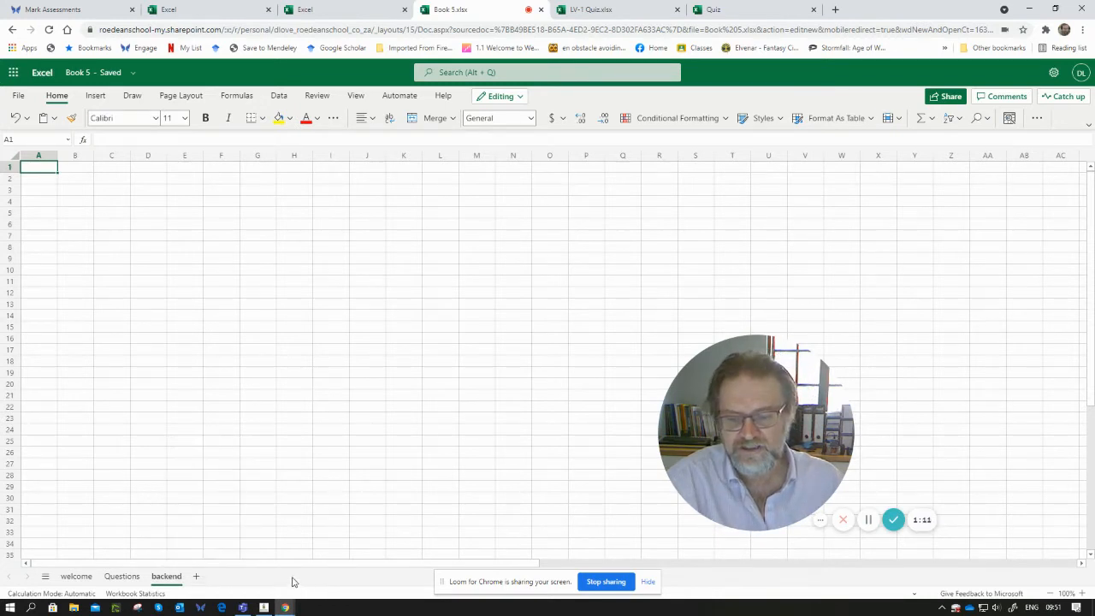
- On the welcome sheet, hide the row and column headings and the gridlines
left_click(79, 579)
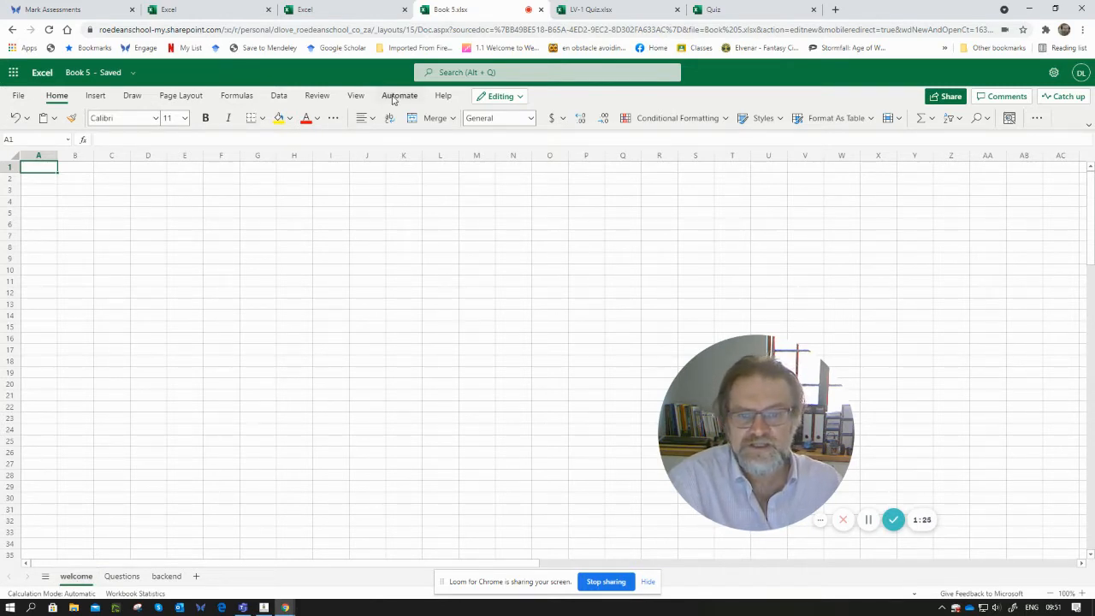
left_click(353, 96)
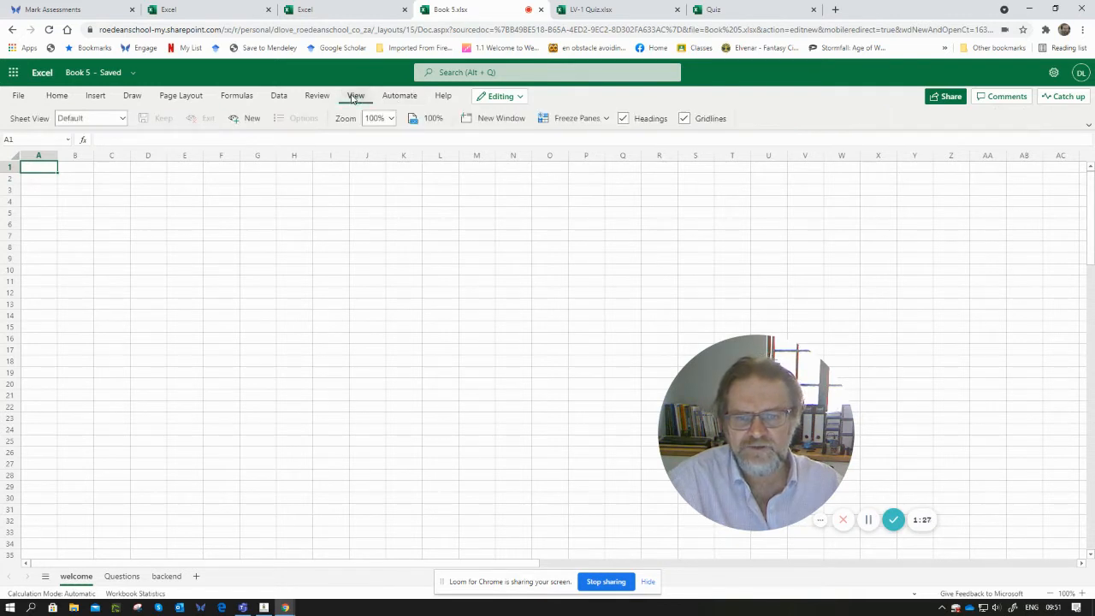
left_click(625, 119)
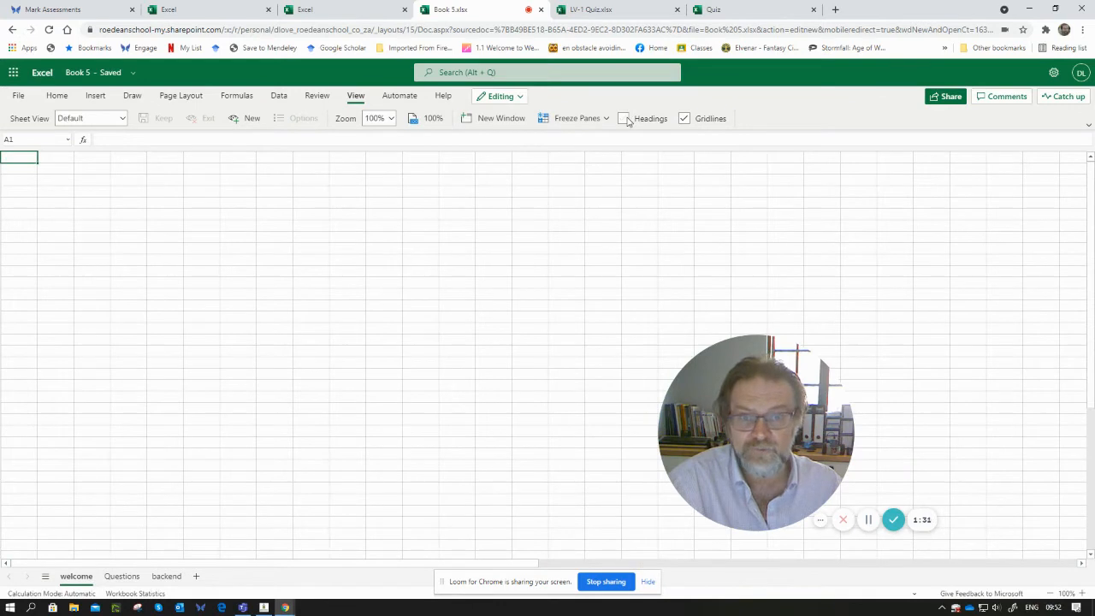
left_click(687, 121)
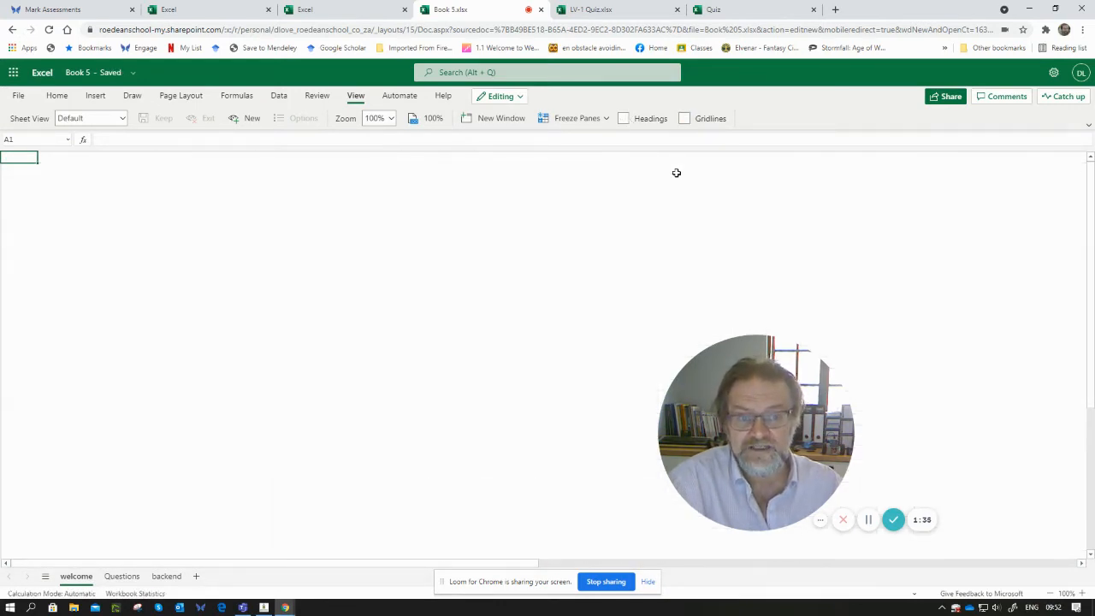
- Select the whole visible area of the welcome sheet and fill it with a gold theme colour
left_click_drag(1070, 552, 5, 143)
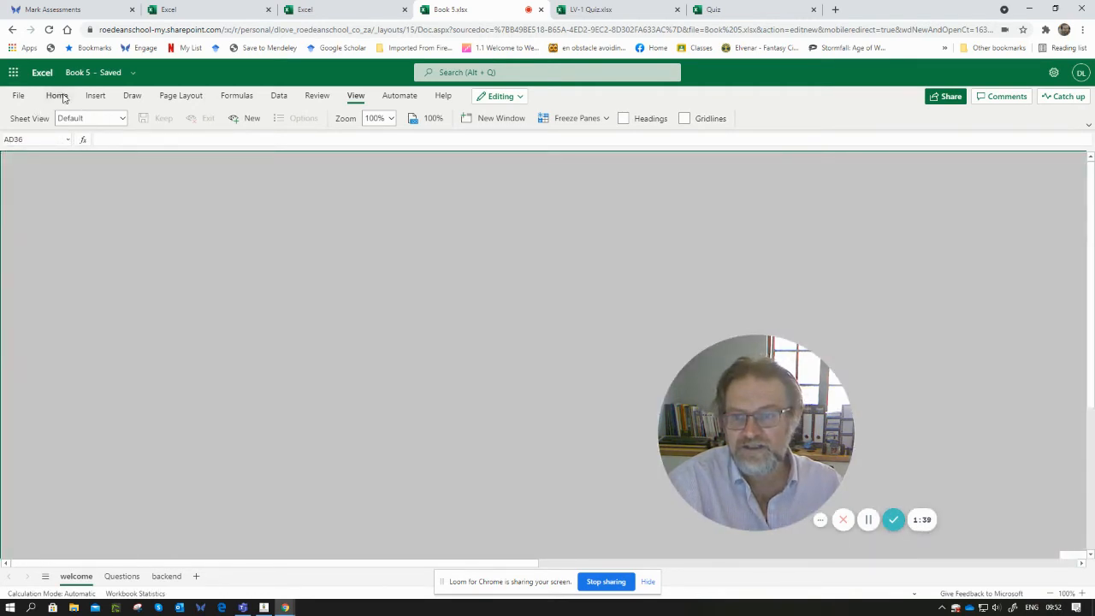
left_click(57, 95)
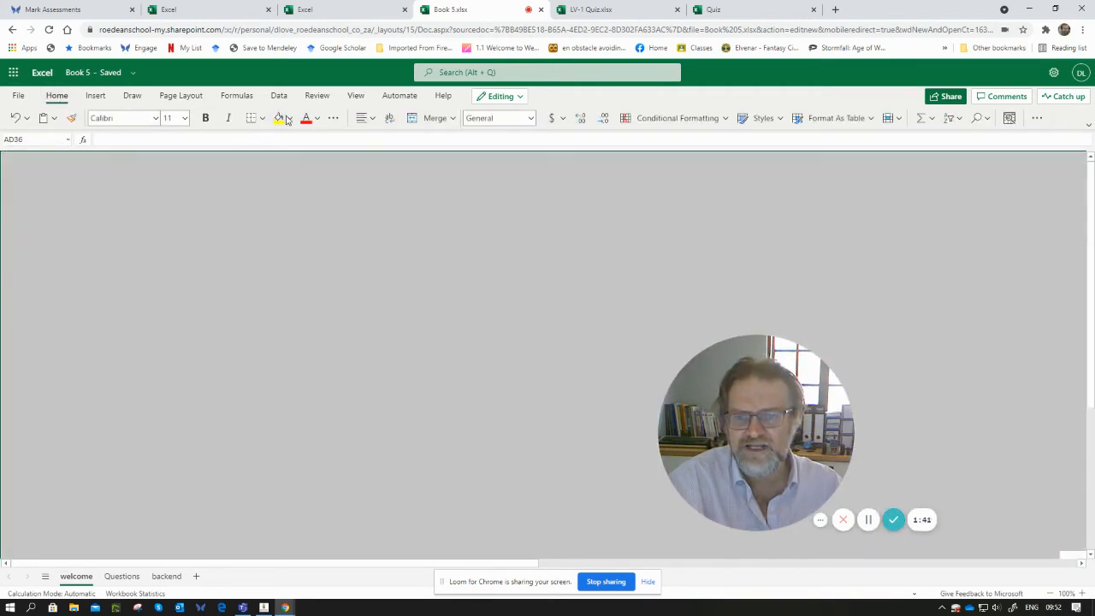
left_click(290, 118)
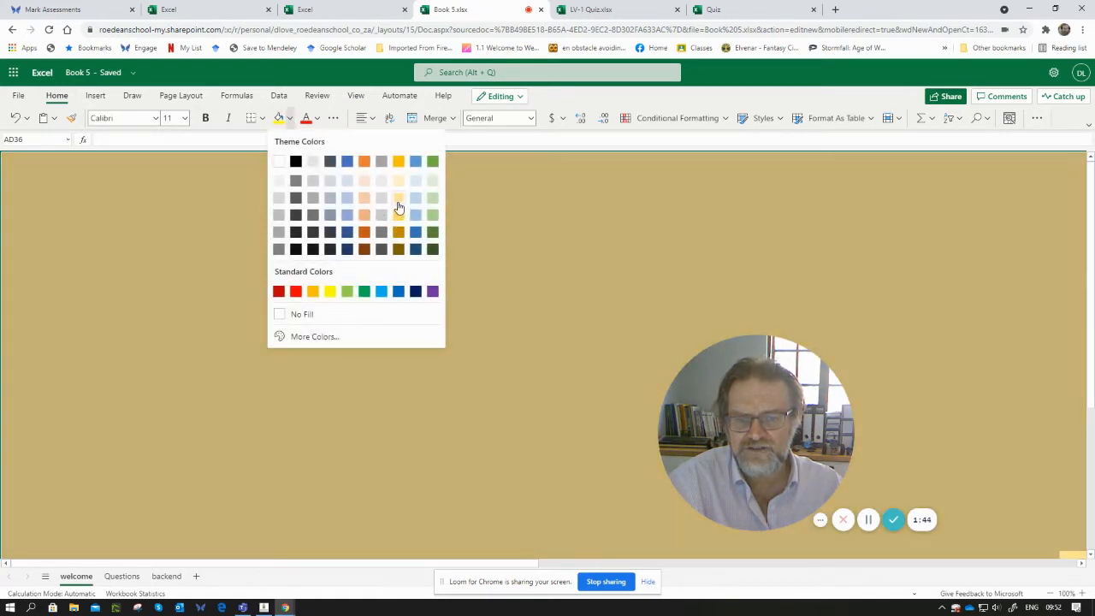
left_click(397, 204)
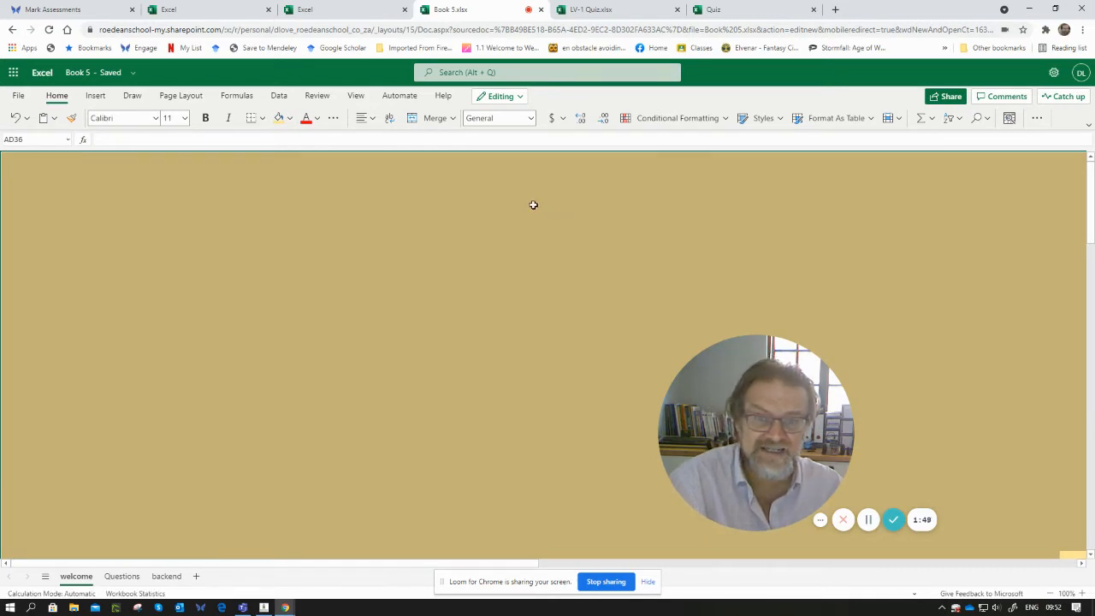
- Open the finished Quiz workbook in the other browser tab to view its welcome sheet for reference
left_click(103, 97)
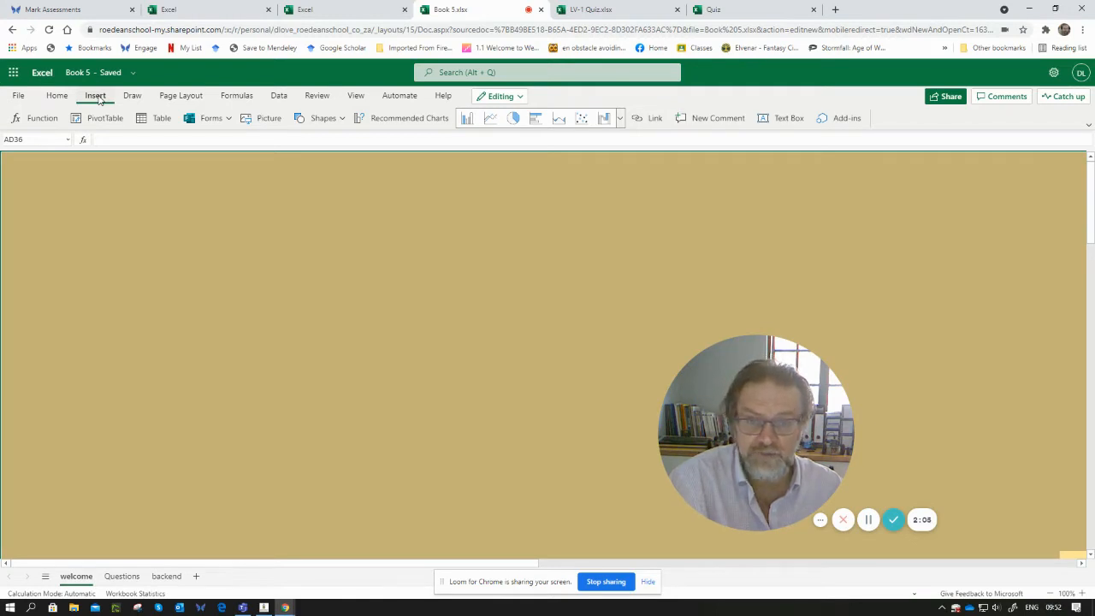
left_click(308, 238)
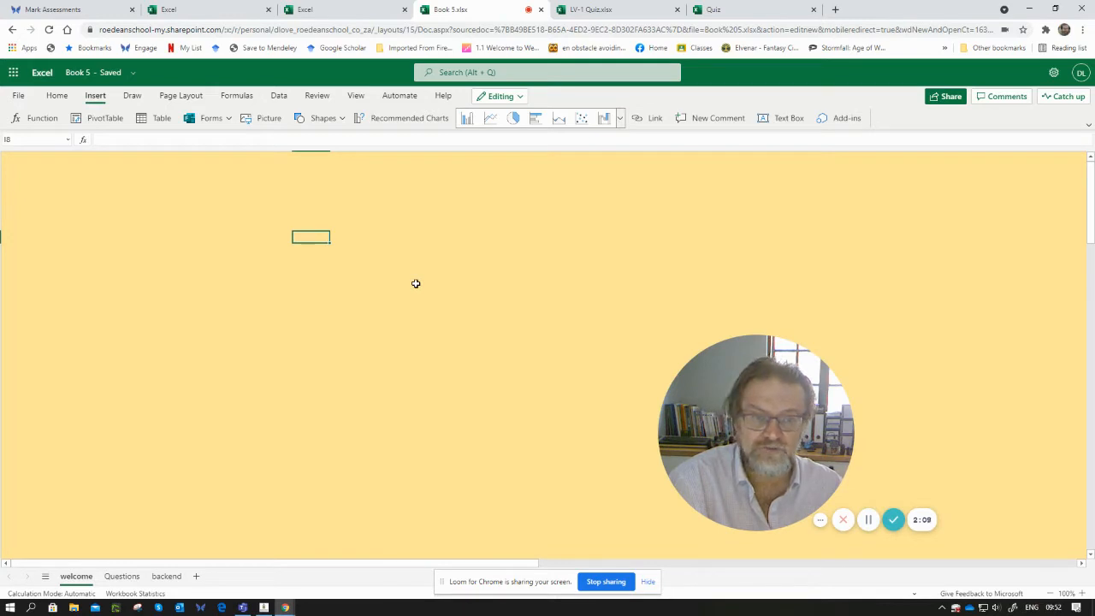
left_click(718, 12)
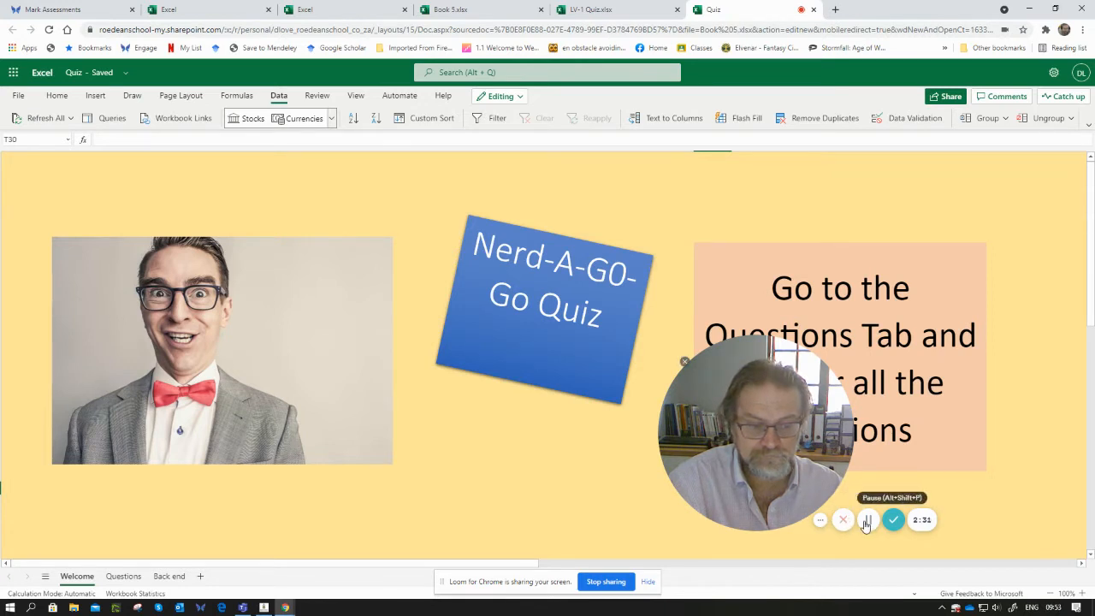
left_click(866, 524)
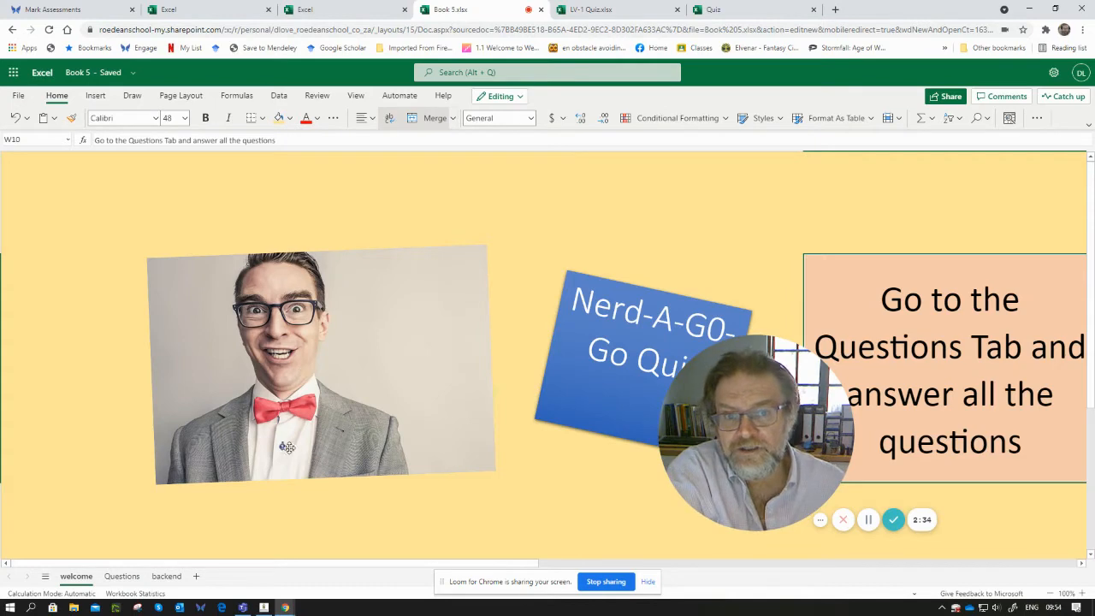
- On the Questions sheet, enter headers Questions, Answers, R? and Score in row 1 and widen the Questions and Answers columns
left_click(121, 577)
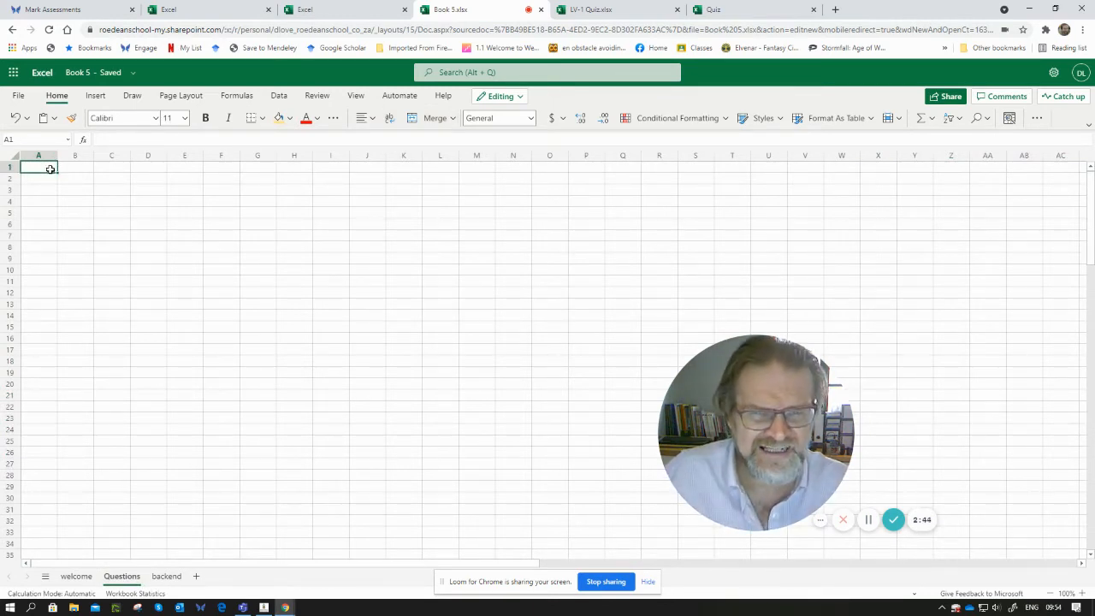
type("Questions")
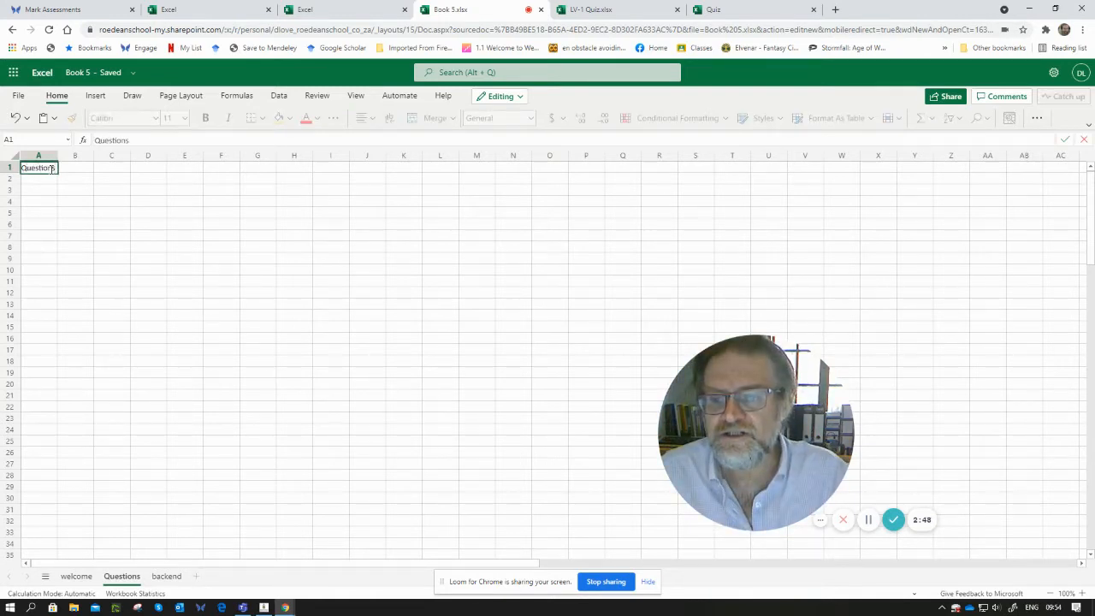
key("Tab")
type("Answer")
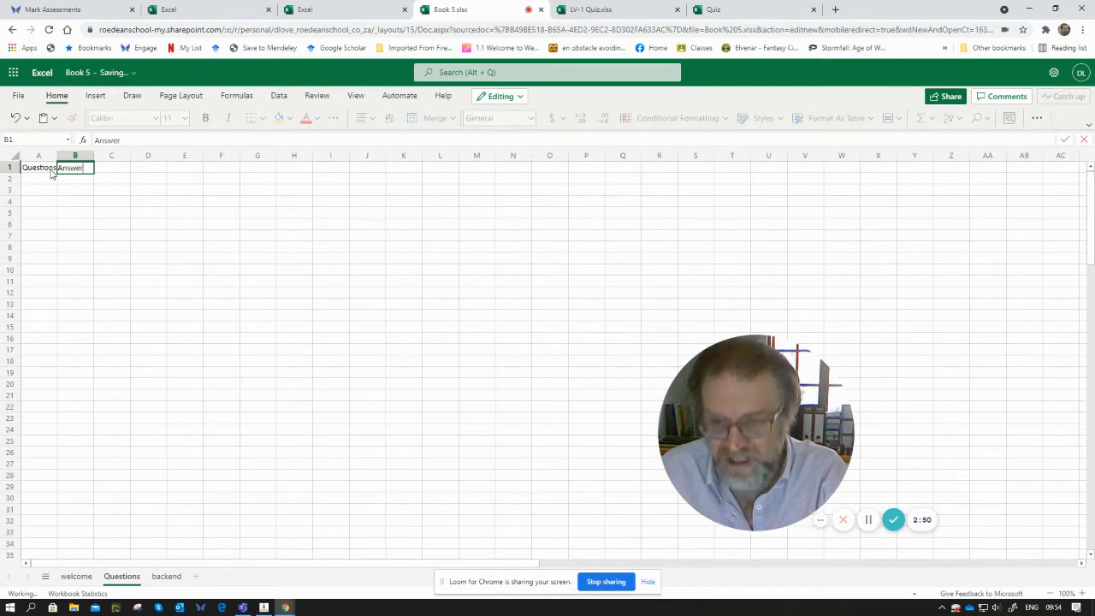
type("s")
key("Tab")
type("R?")
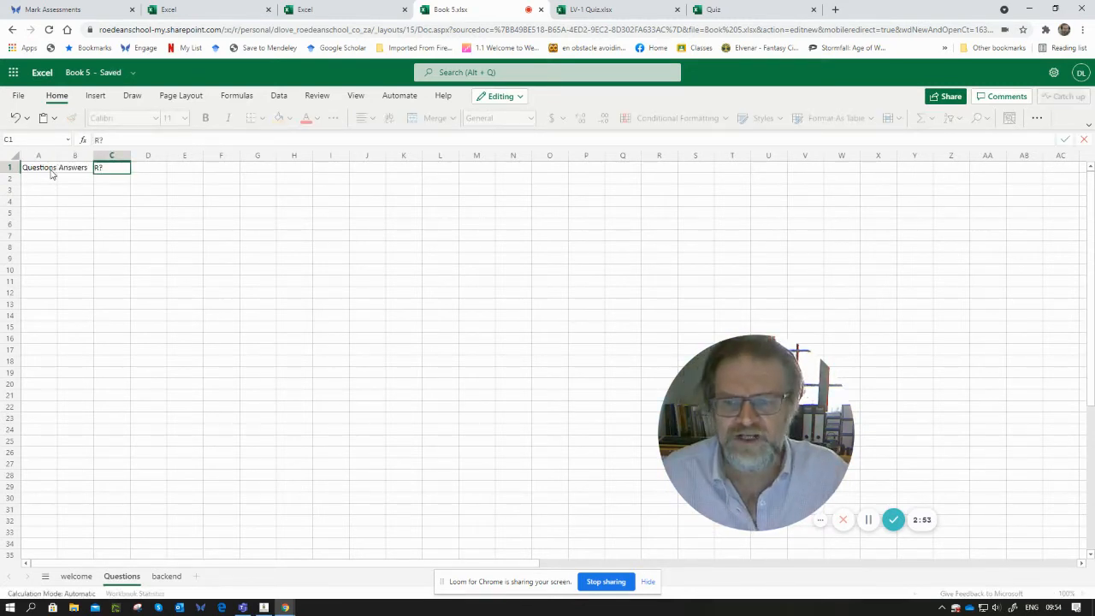
key("Tab")
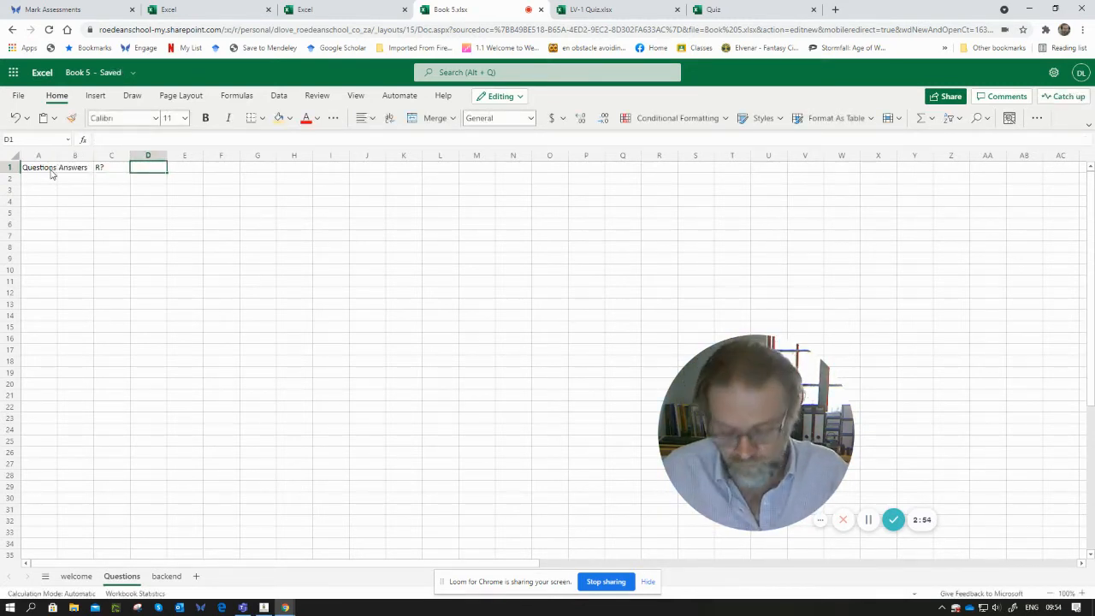
type("Score")
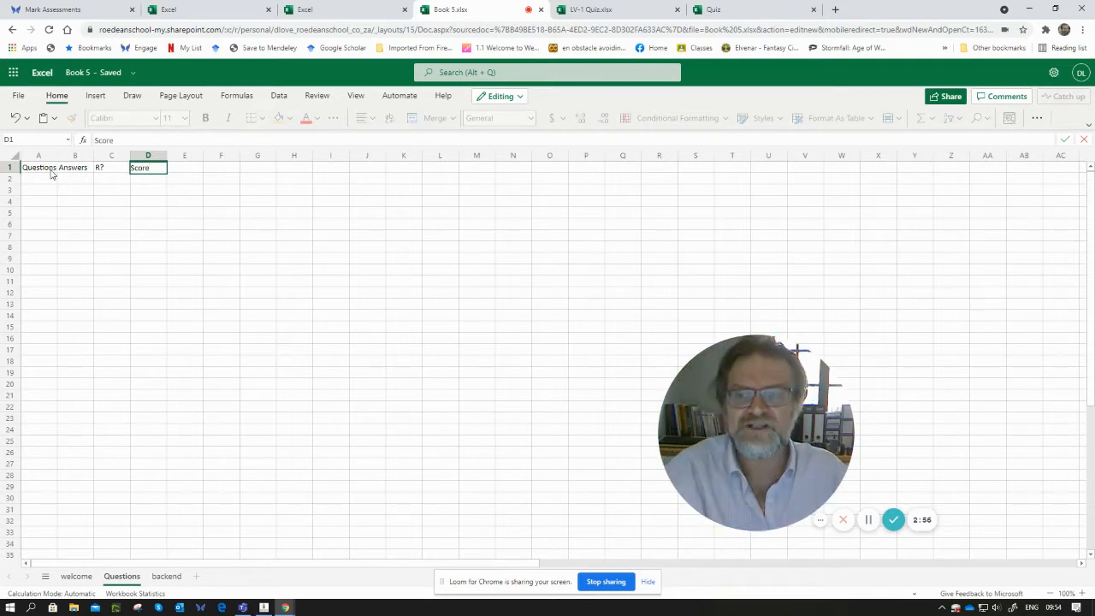
key("Tab")
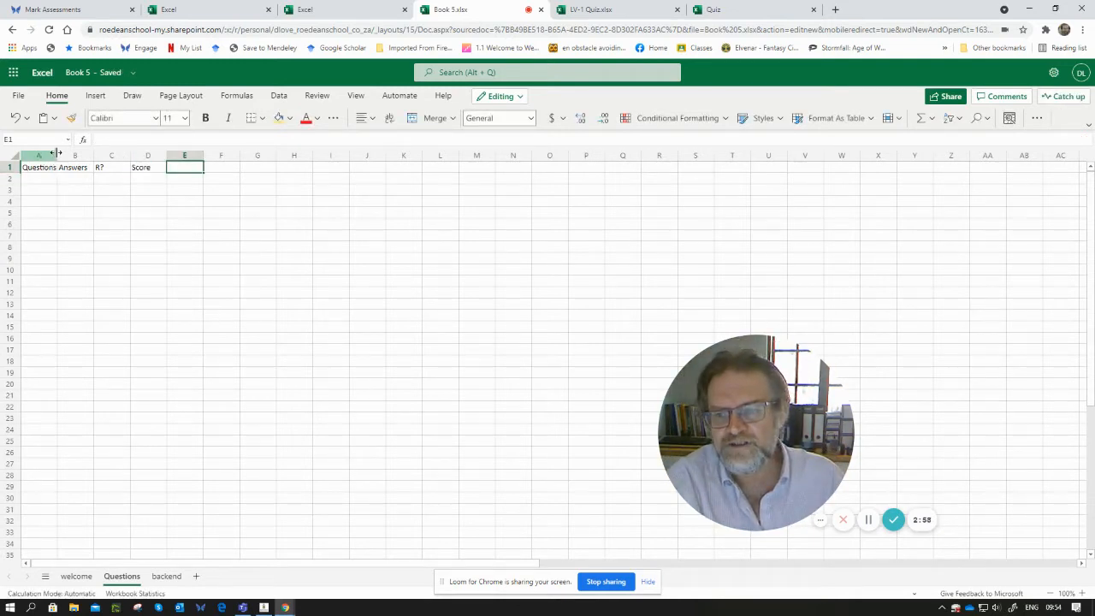
left_click_drag(57, 153, 279, 156)
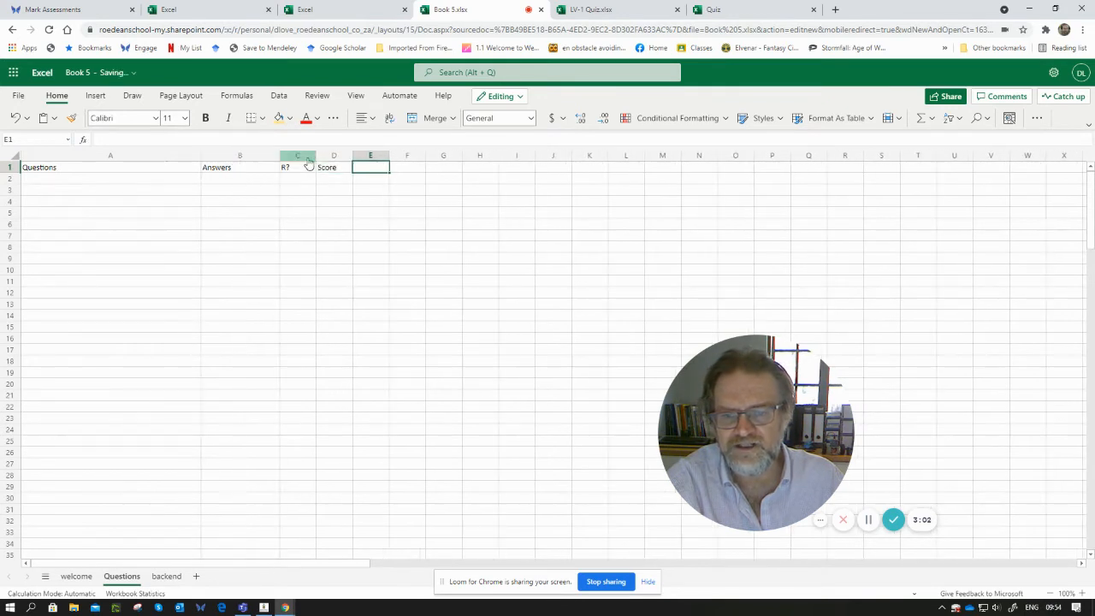
- Apply all borders to the table range A1 to D11 on the Questions sheet
left_click(62, 167)
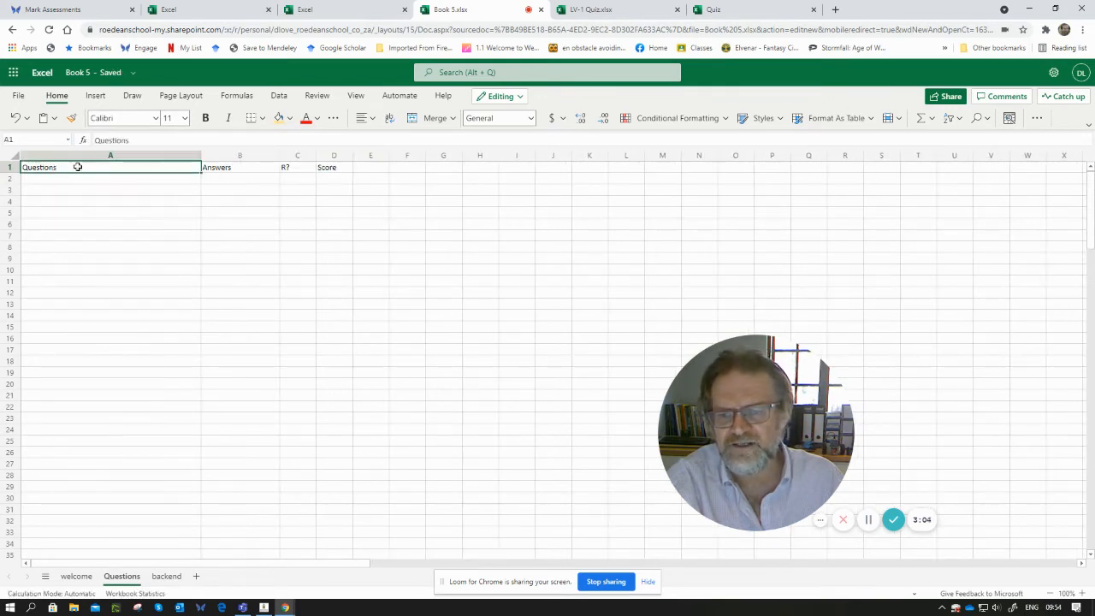
left_click_drag(77, 167, 337, 280)
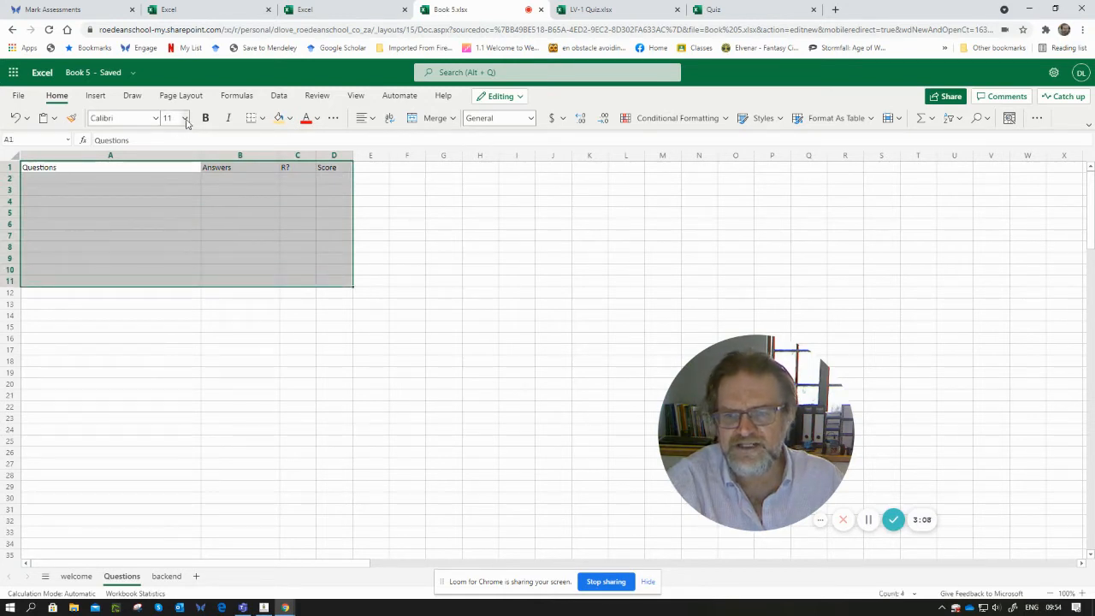
left_click(262, 118)
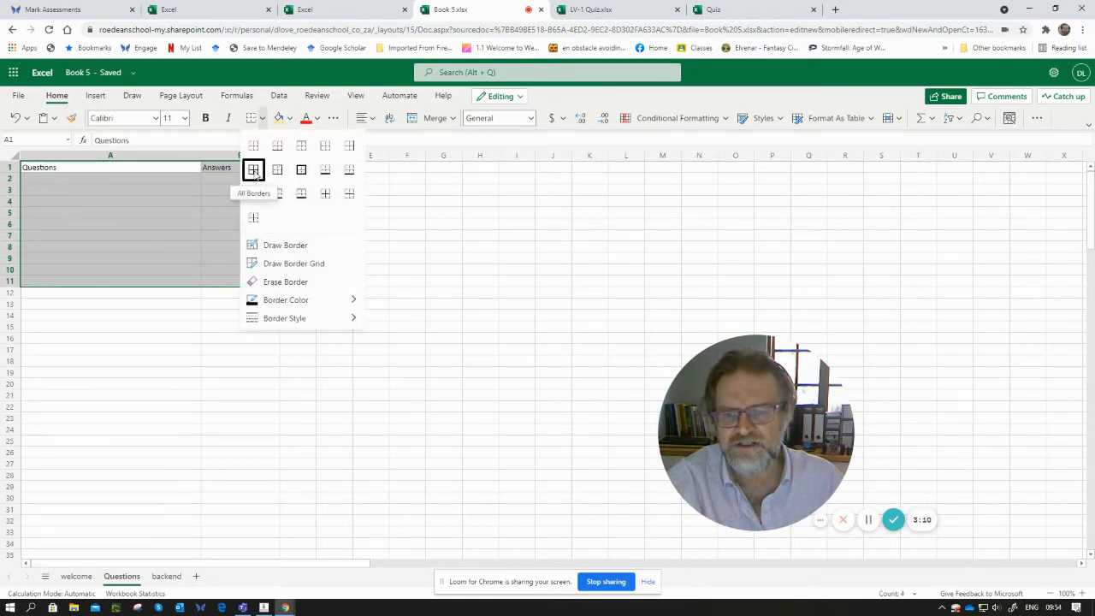
left_click(254, 174)
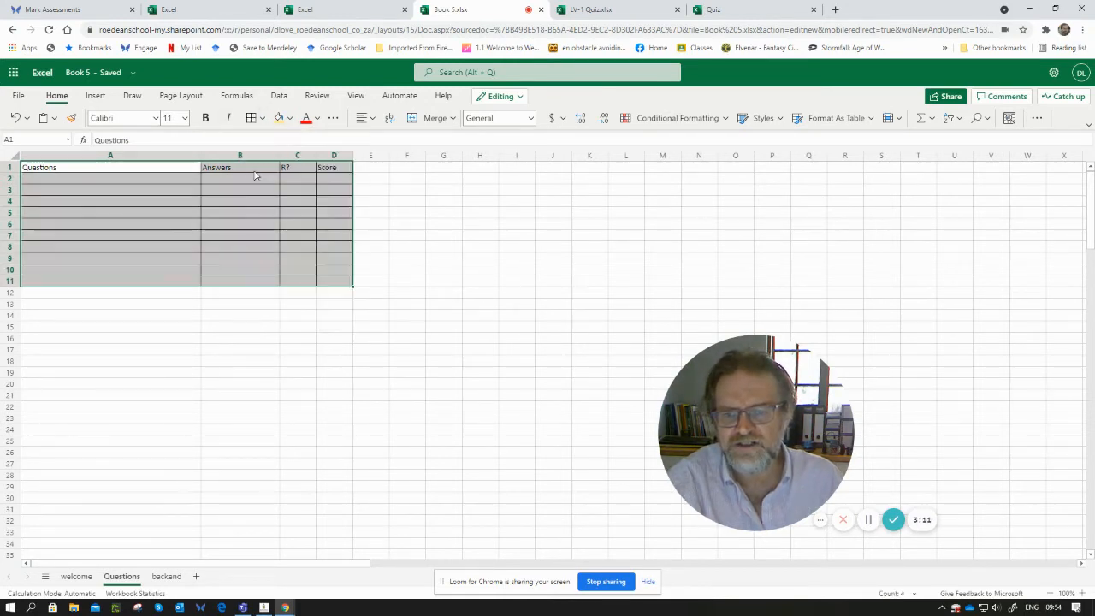
- Centre and bold the header row Questions, Answers, R? and Score
left_click(151, 164)
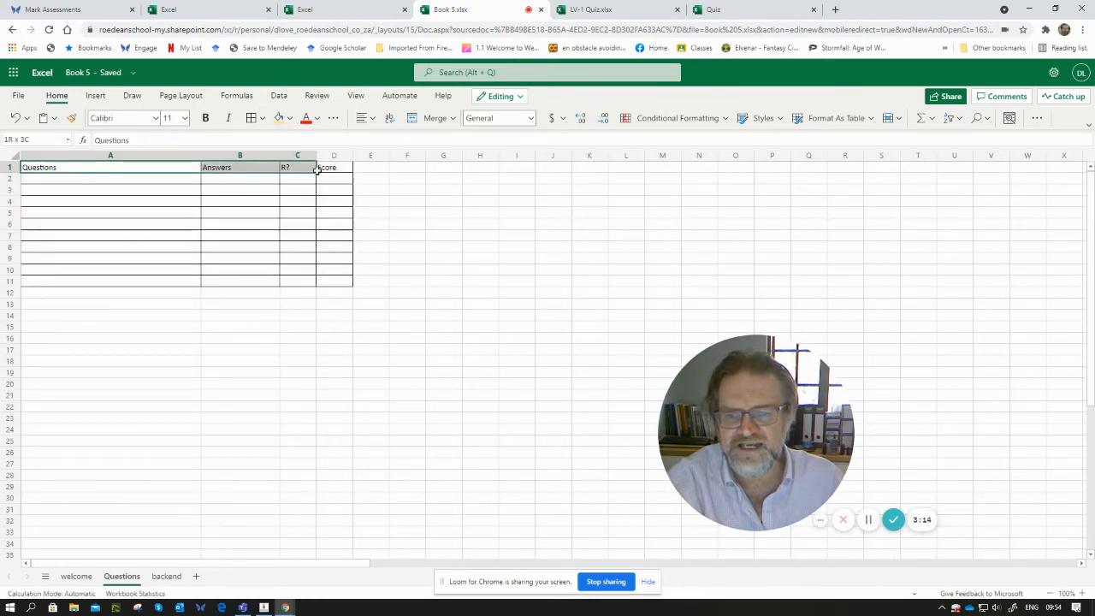
left_click_drag(340, 166, 341, 166)
left_click(361, 118)
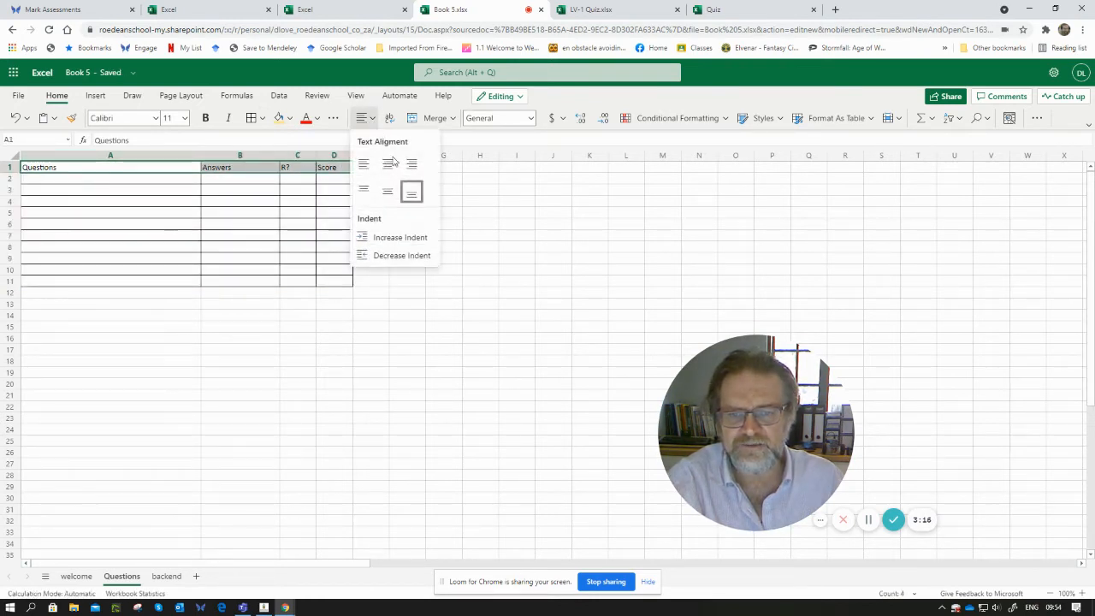
left_click(389, 164)
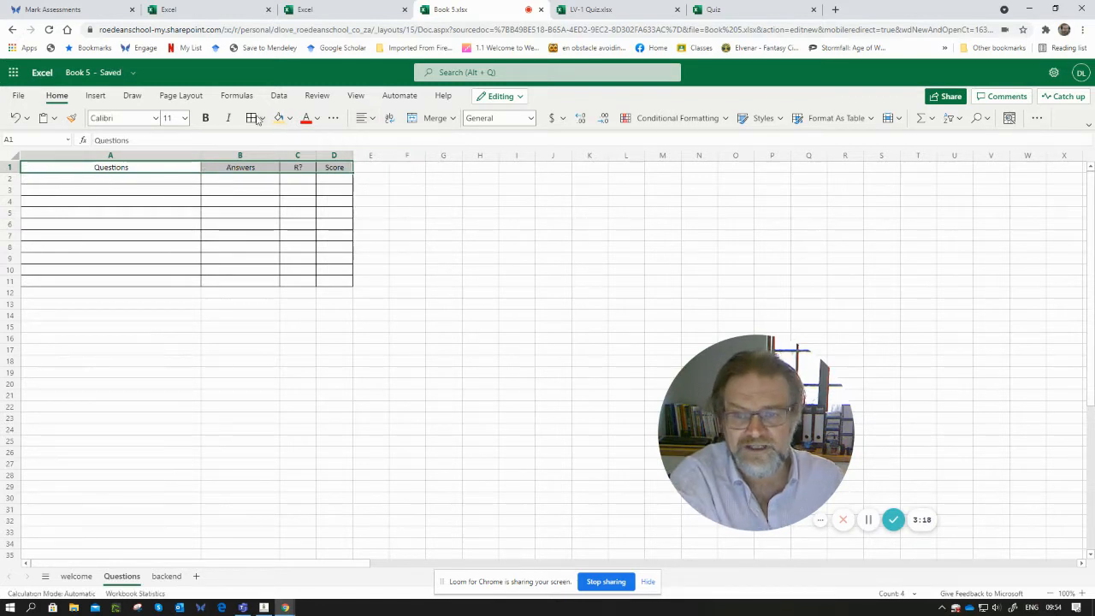
left_click(203, 119)
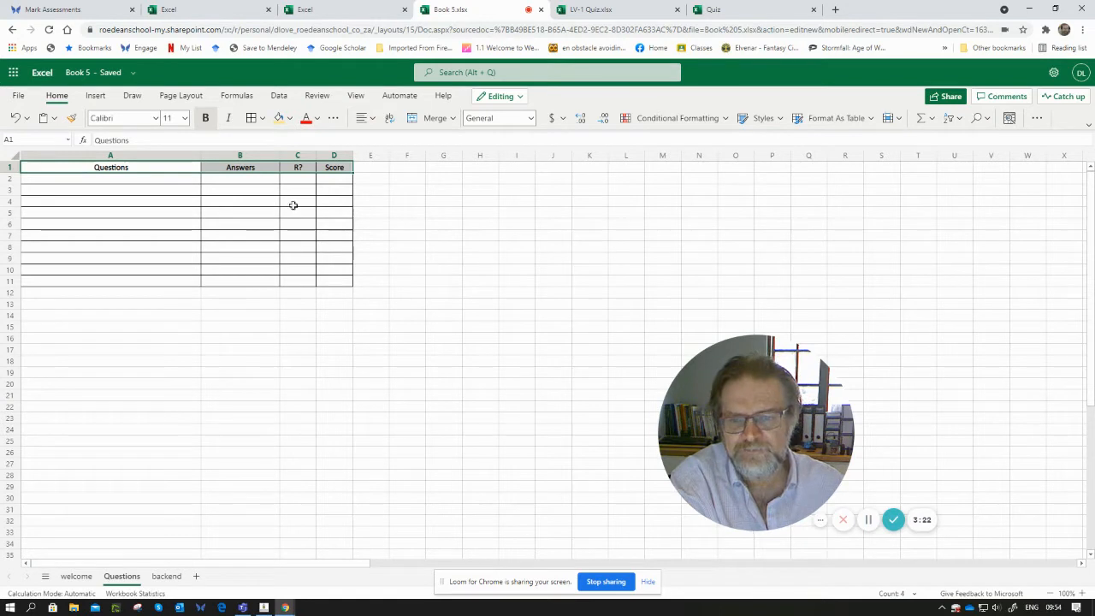
- Enter ten computer quiz questions in cells A2 to A11 under the Questions header
left_click(179, 177)
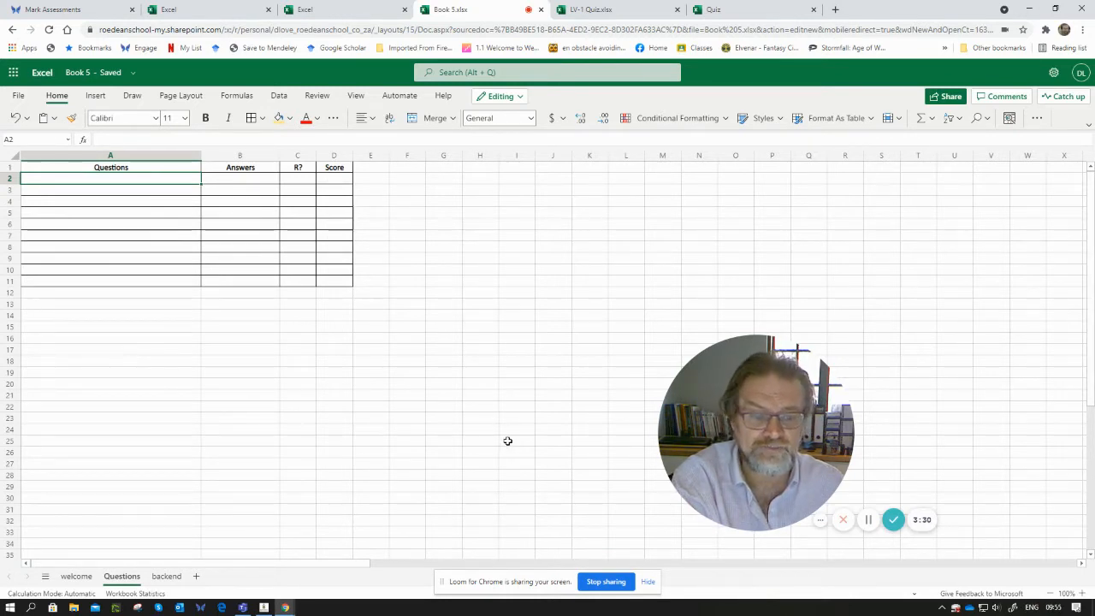
left_click(869, 525)
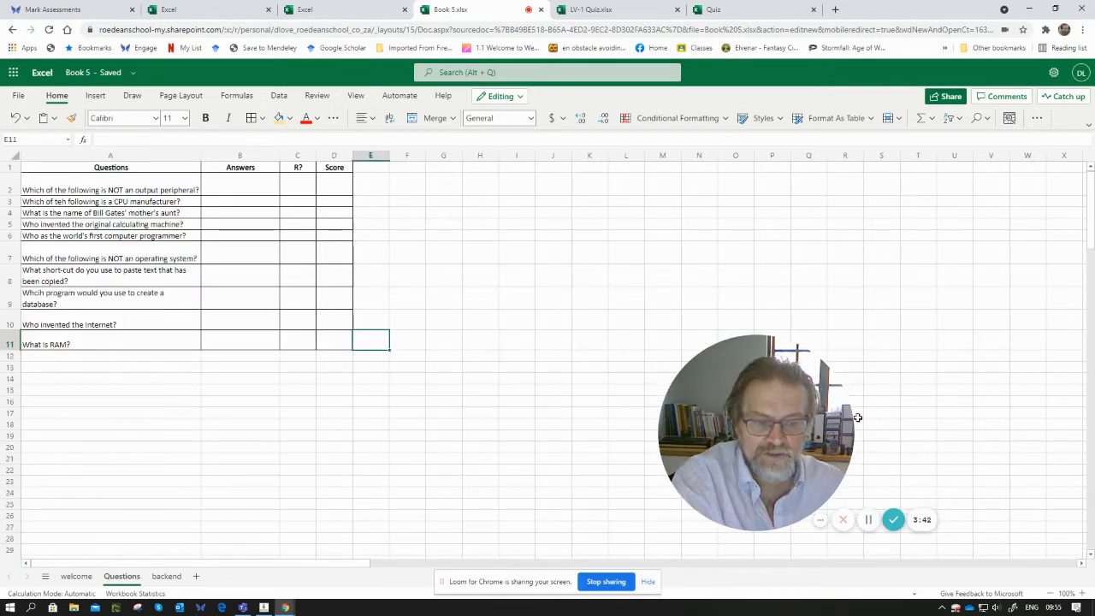
mouse_move(85, 190)
left_mouse_down()
mouse_move(142, 293)
mouse_move(96, 341)
left_mouse_up()
left_click(148, 399)
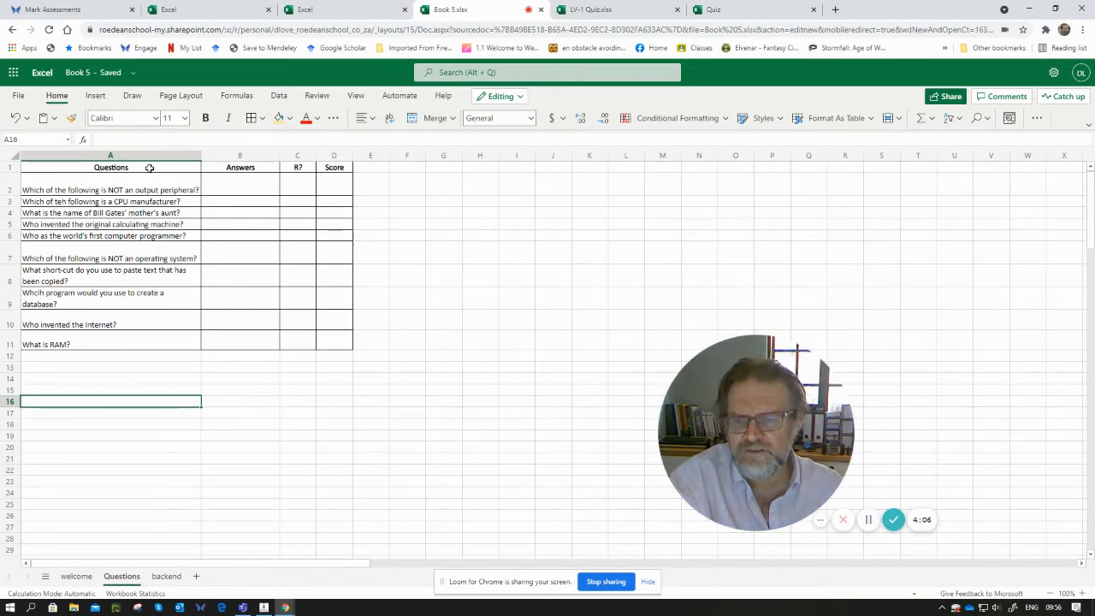
- Copy the Questions column A1 to A11 onto the backend sheet and widen its column A
left_click_drag(149, 168, 184, 330)
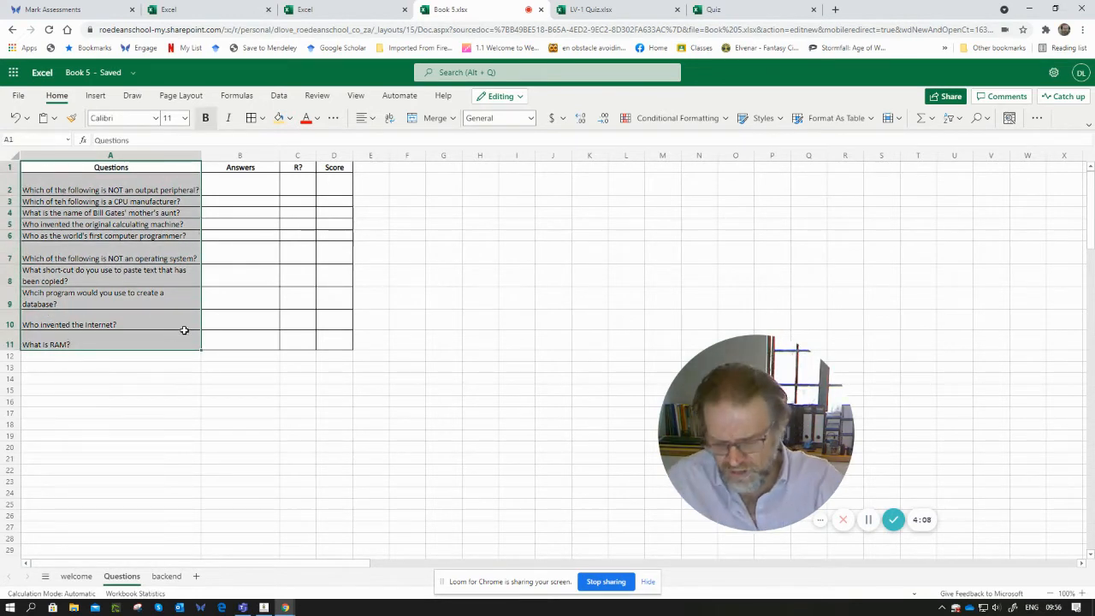
key("ctrl+c")
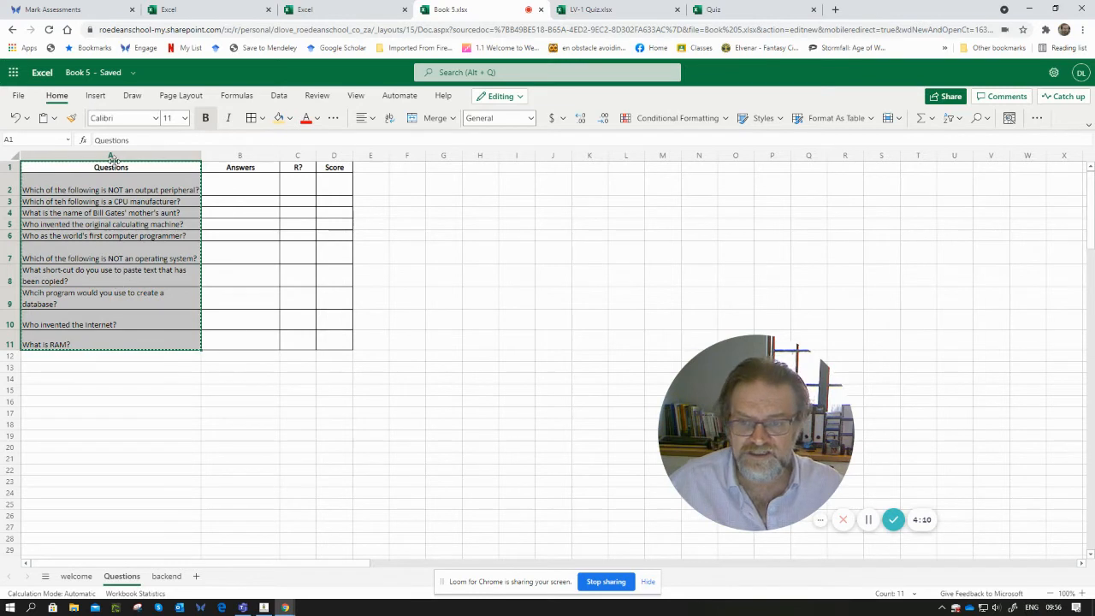
left_click(167, 577)
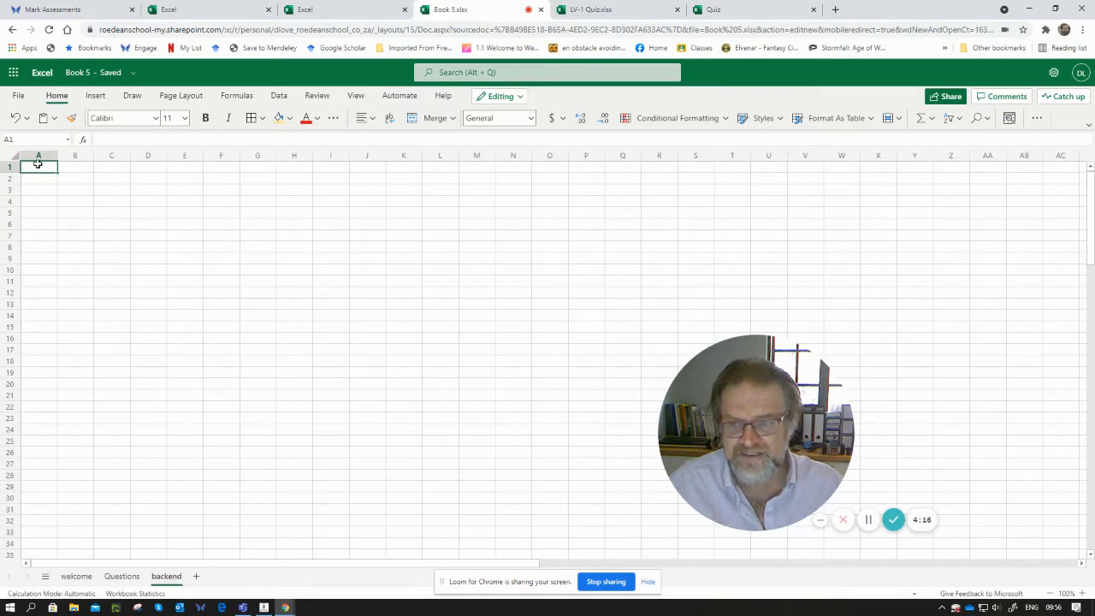
key("ctrl+v")
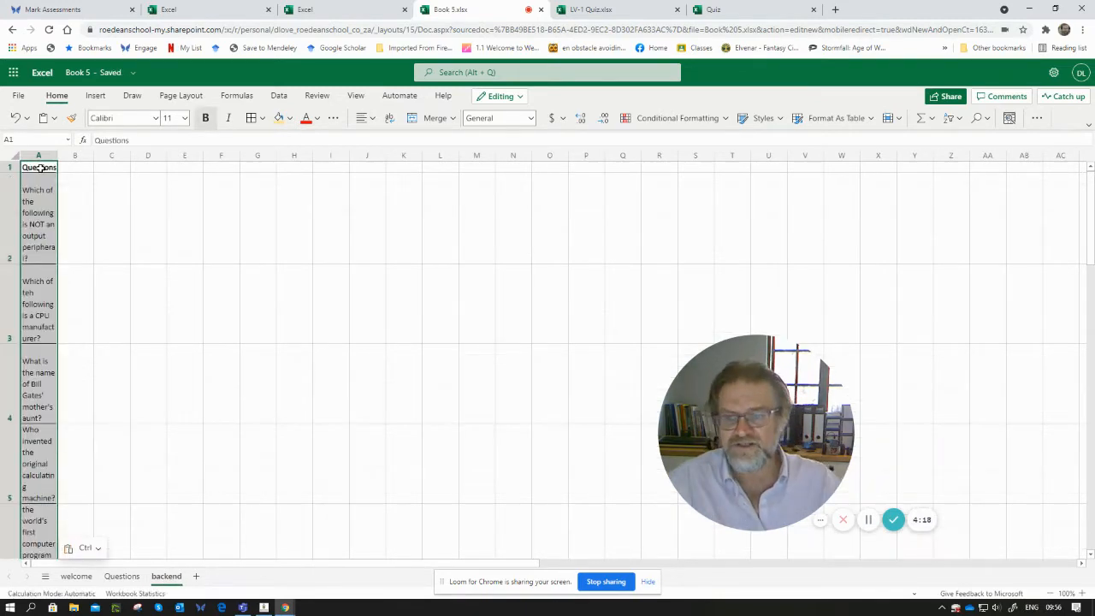
left_click_drag(58, 157, 171, 159)
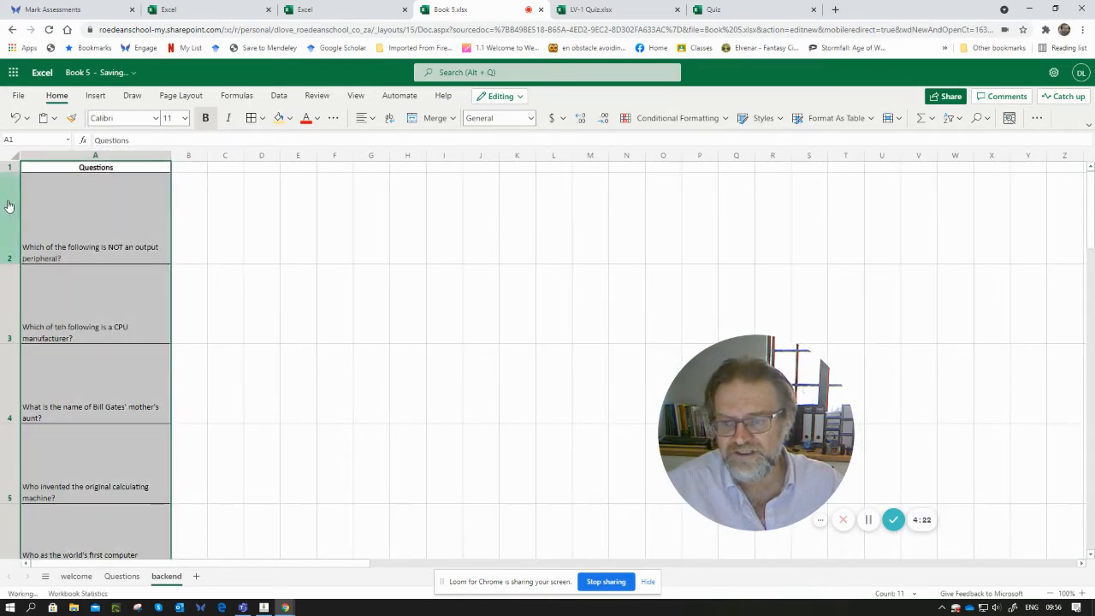
- Set the height of the question rows 2 to 11 on the backend sheet to 40
left_click_drag(9, 205, 10, 391)
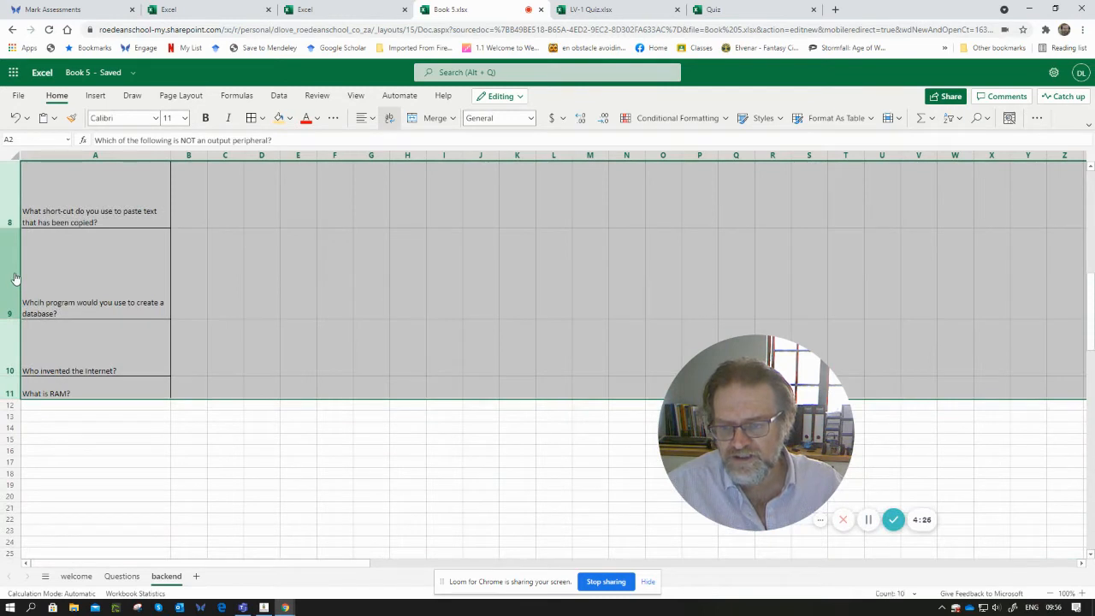
right_click(14, 282)
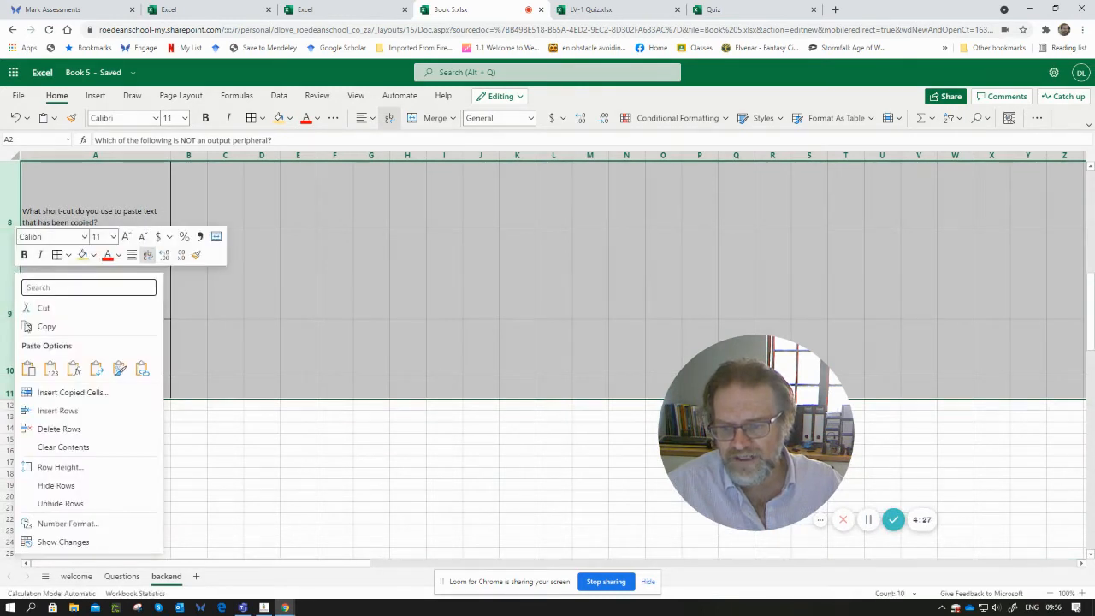
left_click(58, 466)
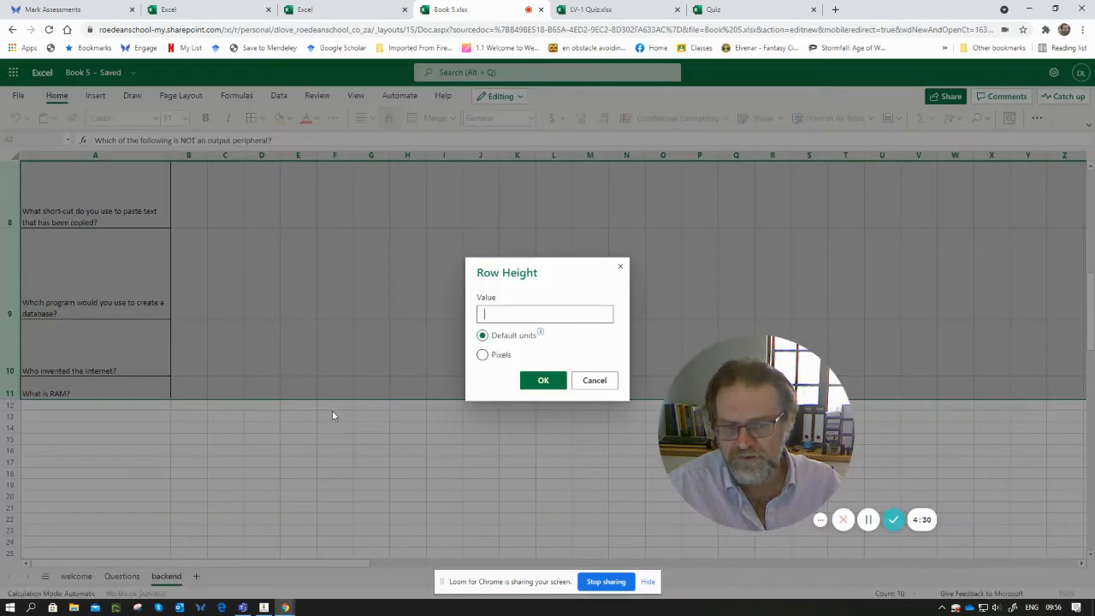
type("40")
left_click(532, 381)
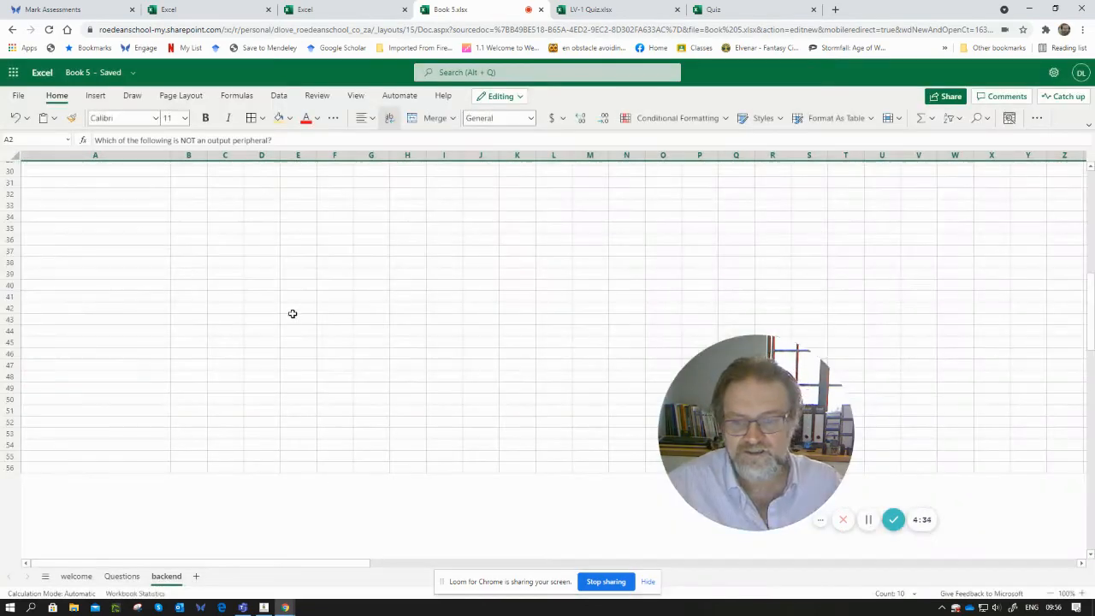
- Enter option headers A, B, C and D in cells B1 to E1 of the backend sheet
scroll(171, 265, "up", 10)
left_click(201, 212)
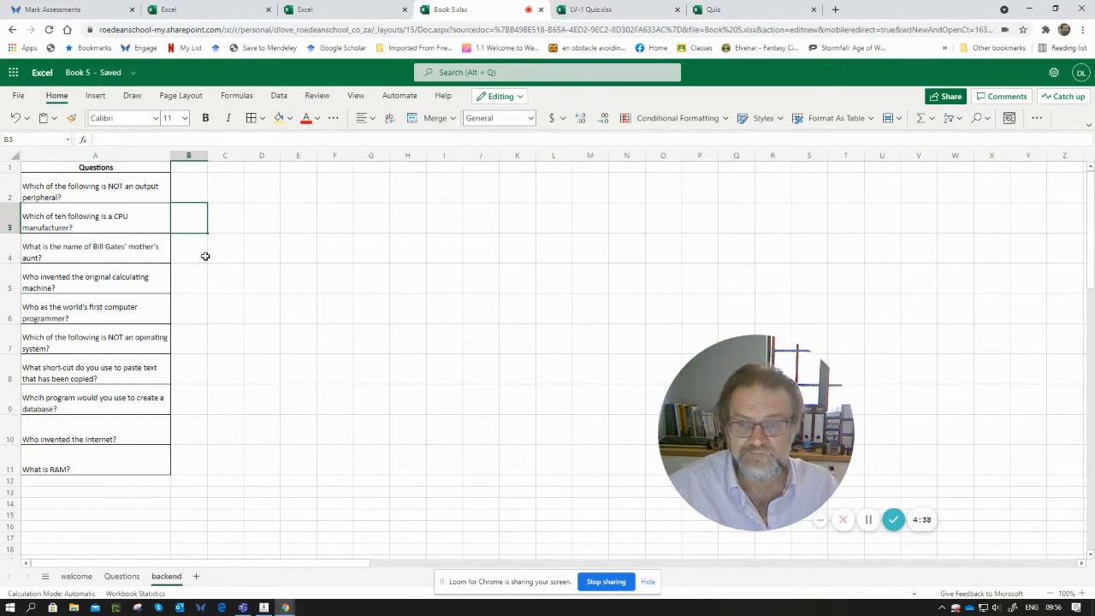
left_click(186, 165)
type("A")
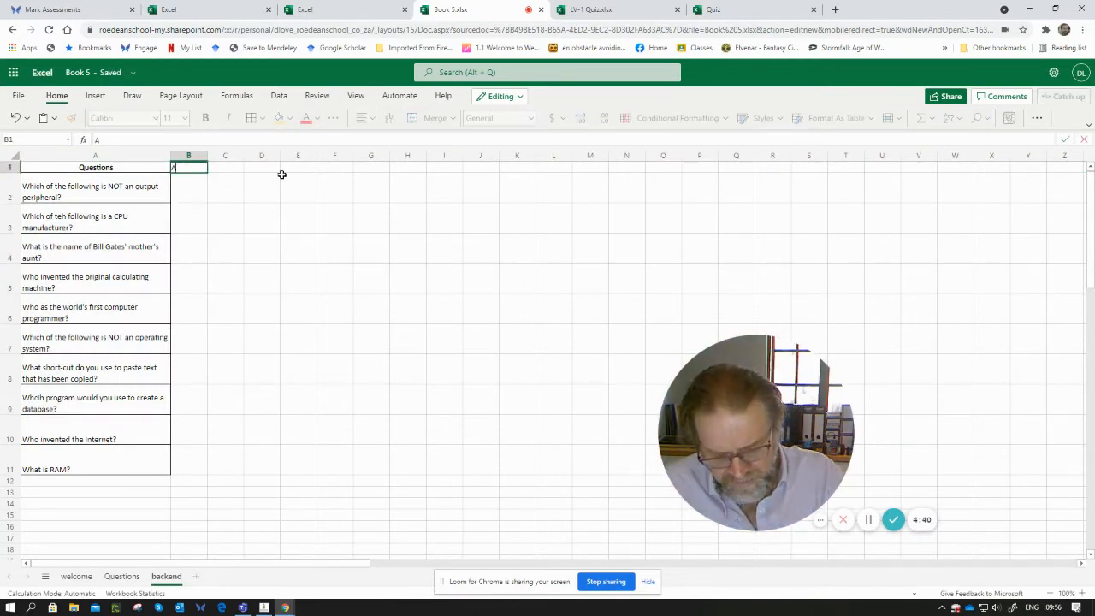
key("Tab")
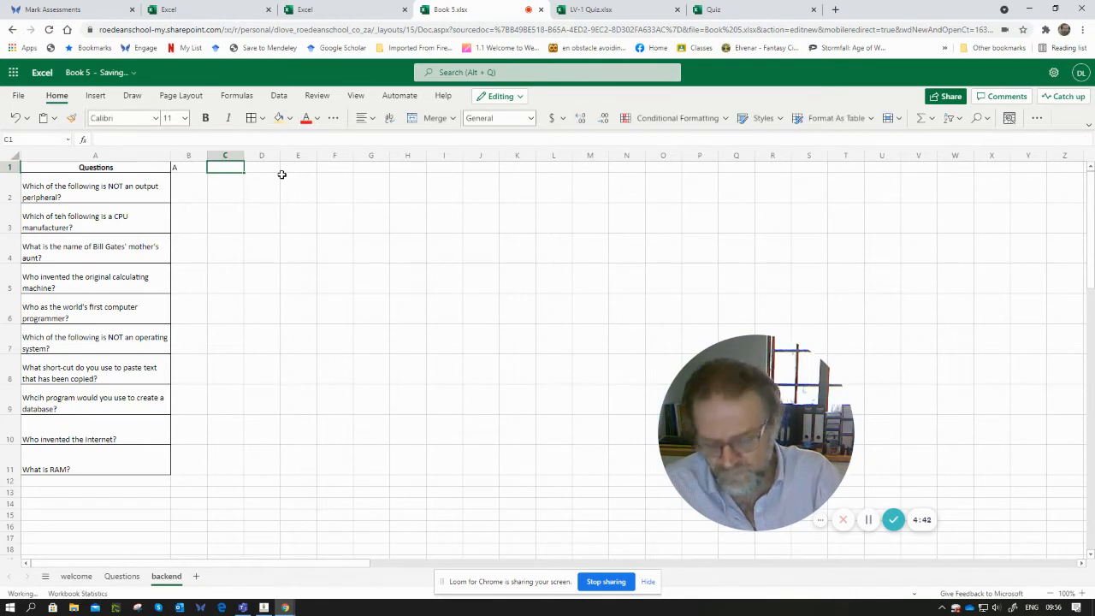
type("B")
key("Tab")
type("C")
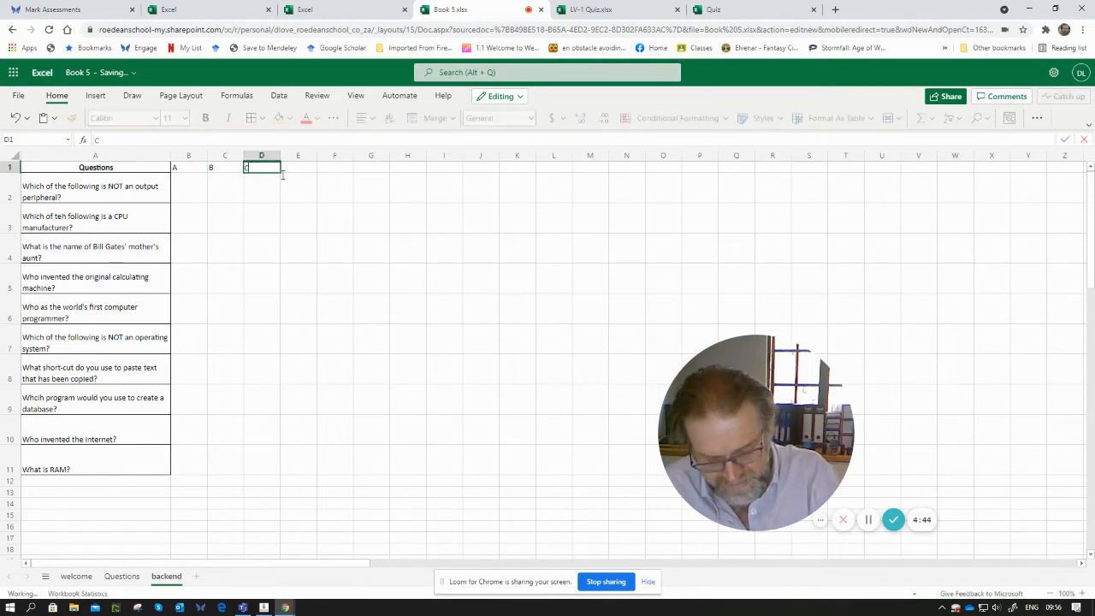
key("Tab")
type("D")
key("Tab")
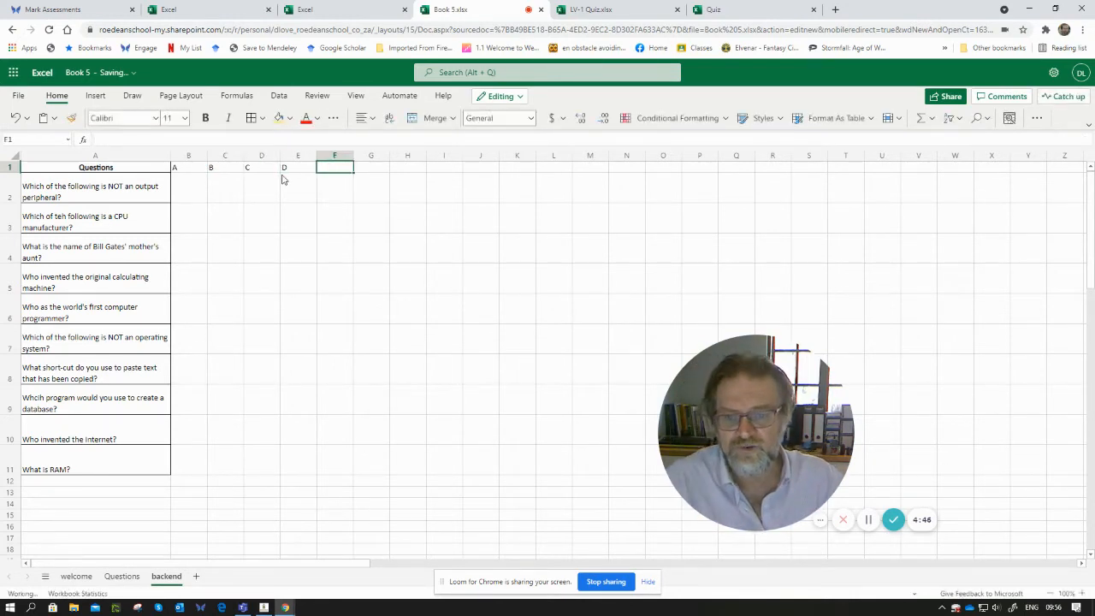
- Apply all borders and centre alignment to the option range B1 to E11
left_click_drag(309, 457, 207, 167)
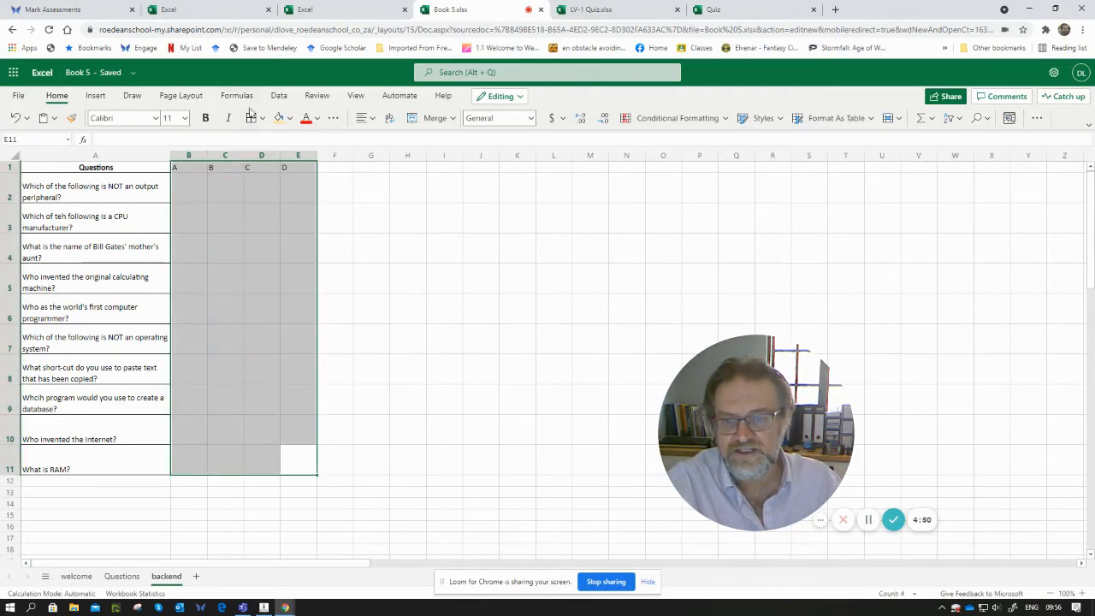
left_click(250, 117)
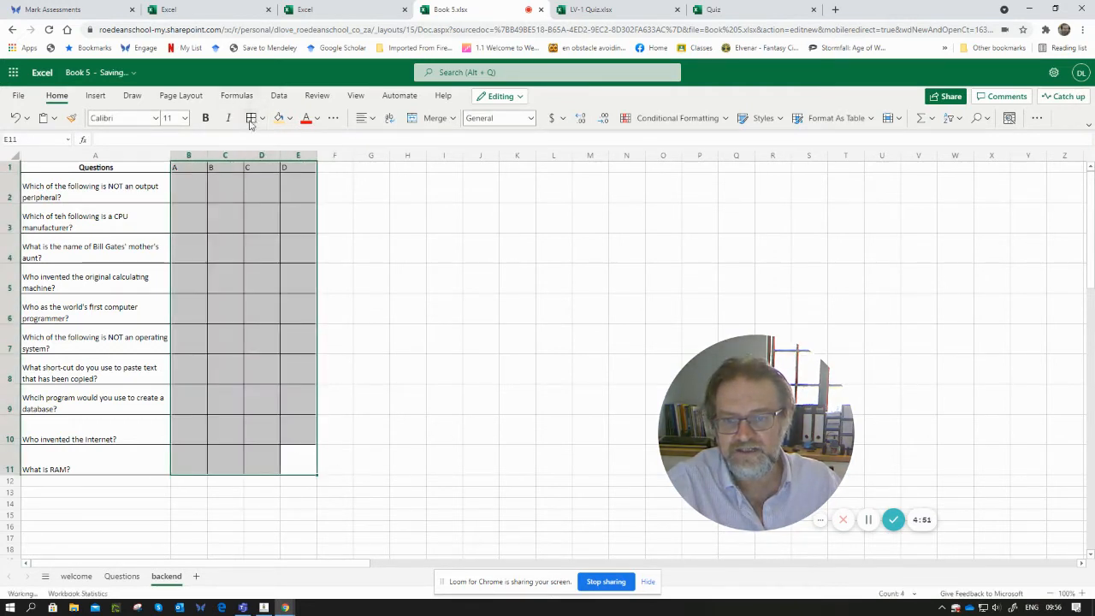
left_click(365, 117)
left_click(393, 162)
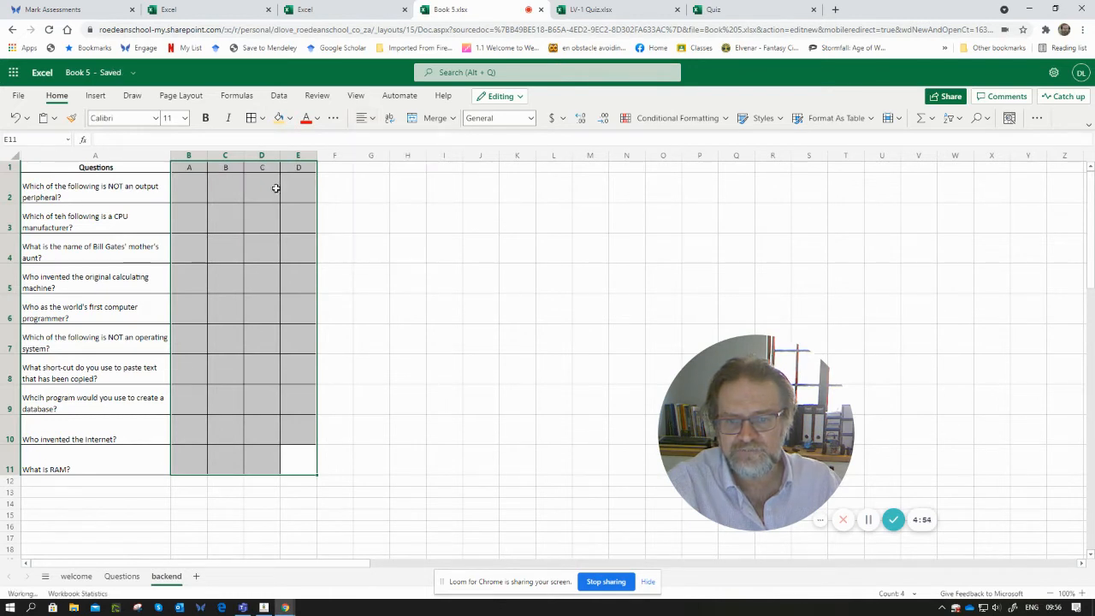
- Enter the four answer options for each question in columns B to E, starting with mouse for question one
left_click(183, 192)
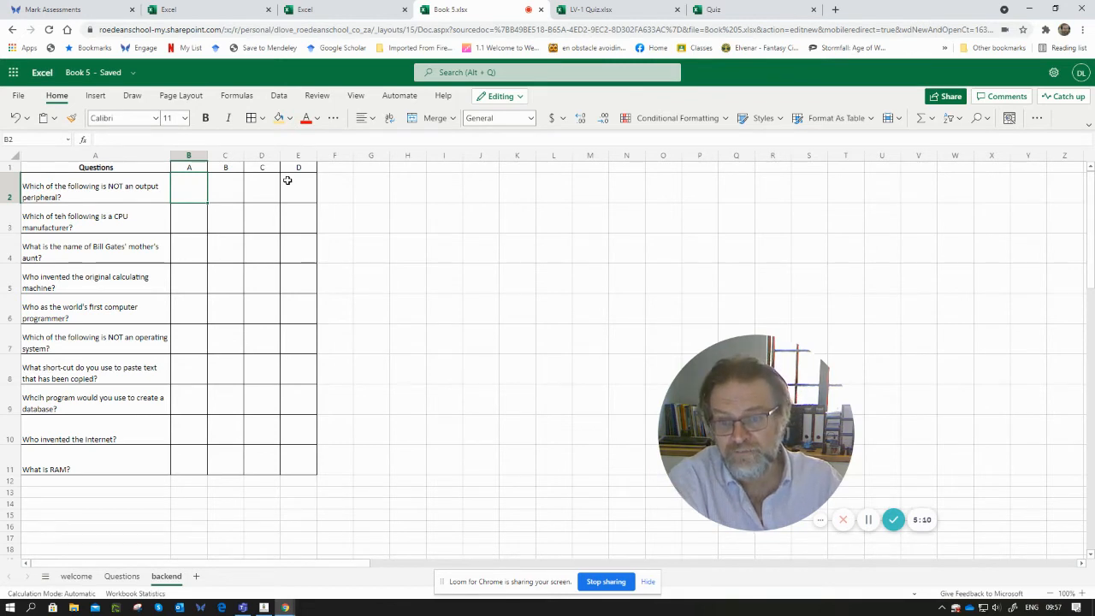
key("Right")
key("Right")
type("mo")
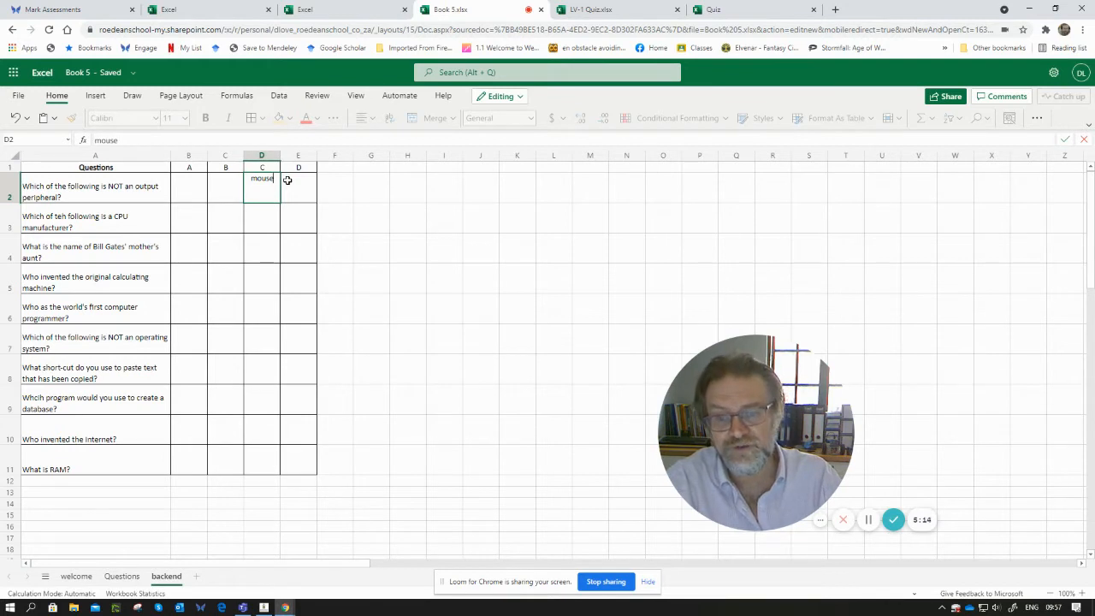
key("Return")
key("Up")
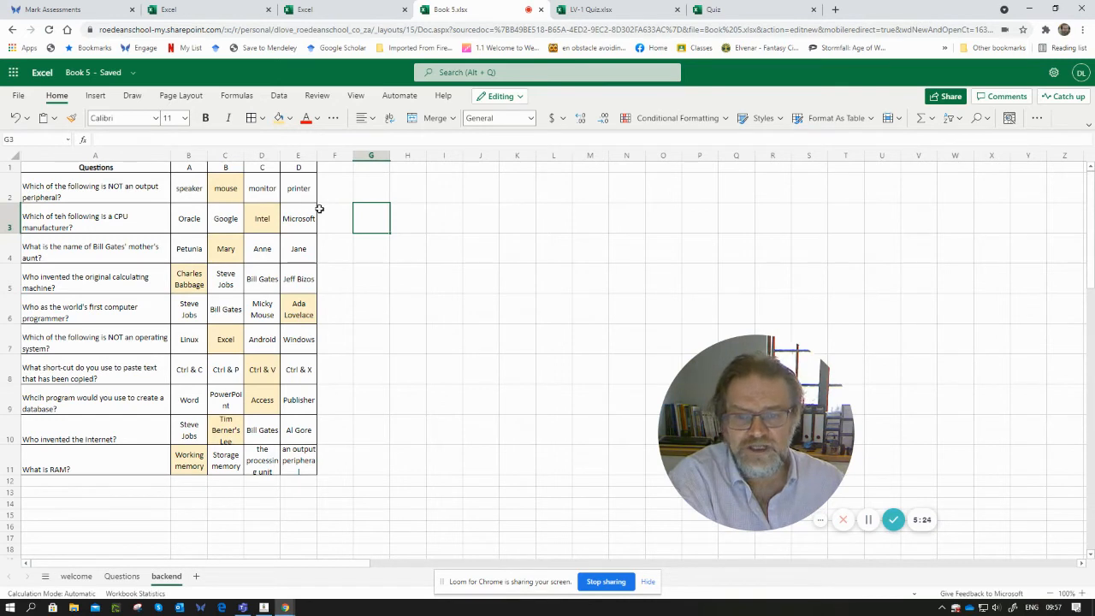
- Examine the highlighted correct answers among the backend sheet's options
left_click(232, 189)
left_click(249, 212)
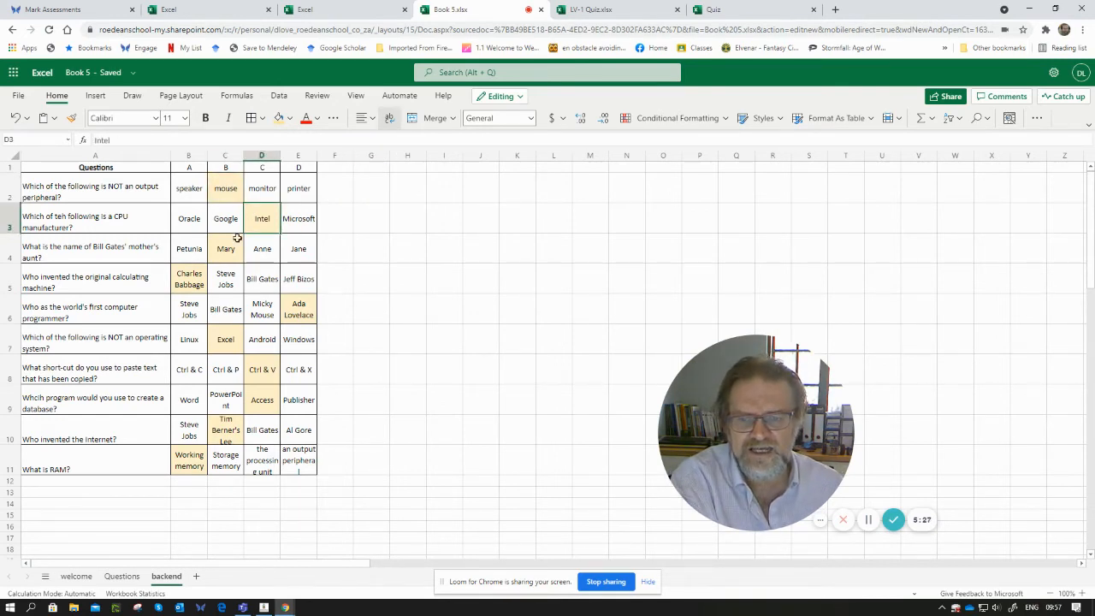
left_click(238, 240)
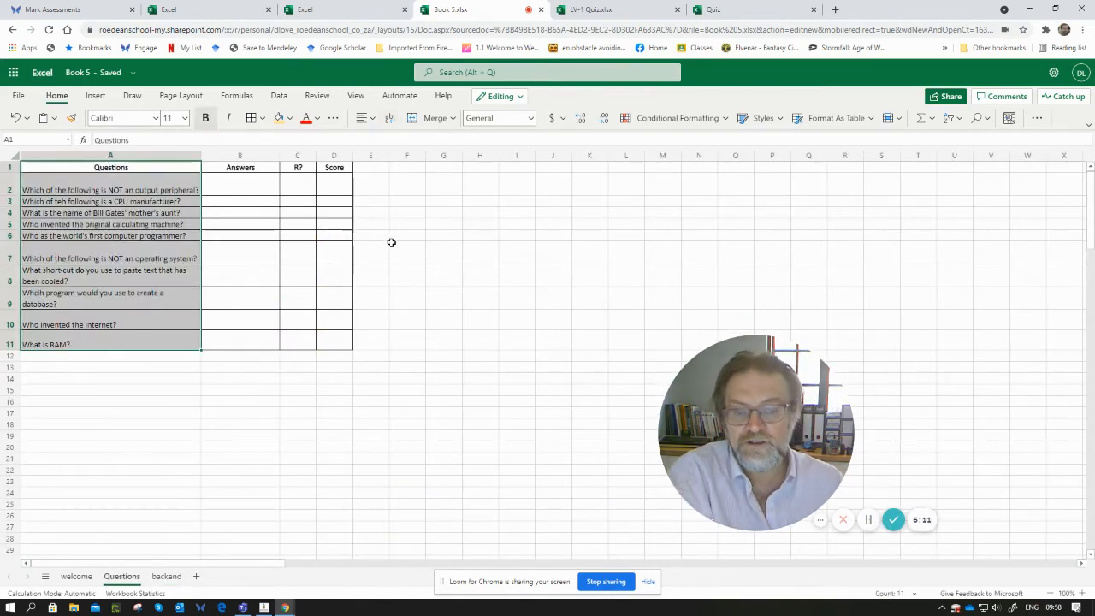
- Add a list data validation to answer cell B2 sourced from the backend sheet's B2 to E2 options, and choose mouse from it
left_click(245, 187)
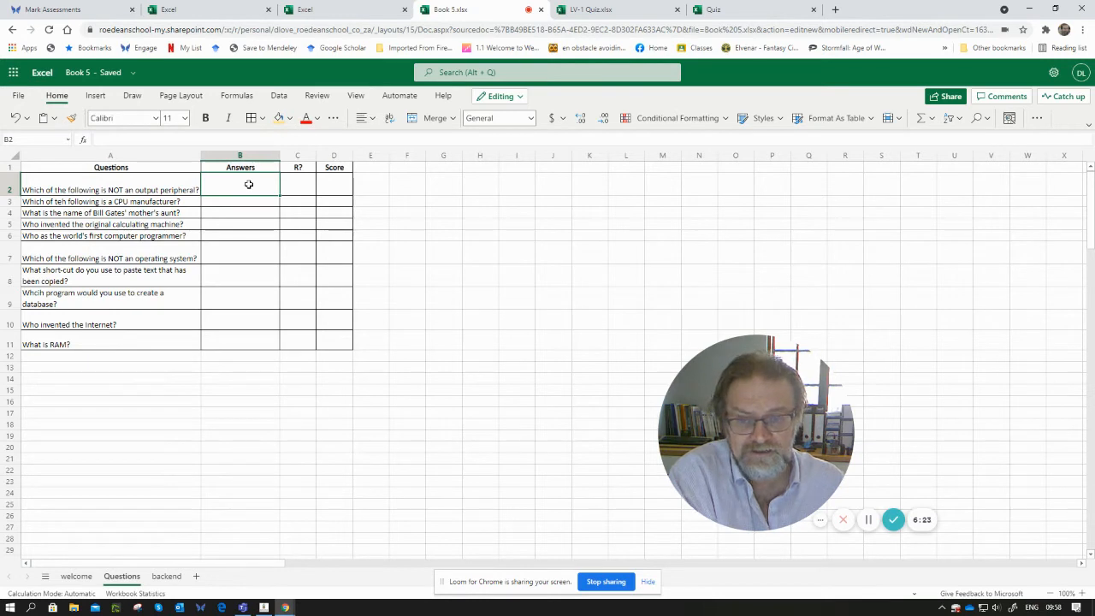
left_click(279, 96)
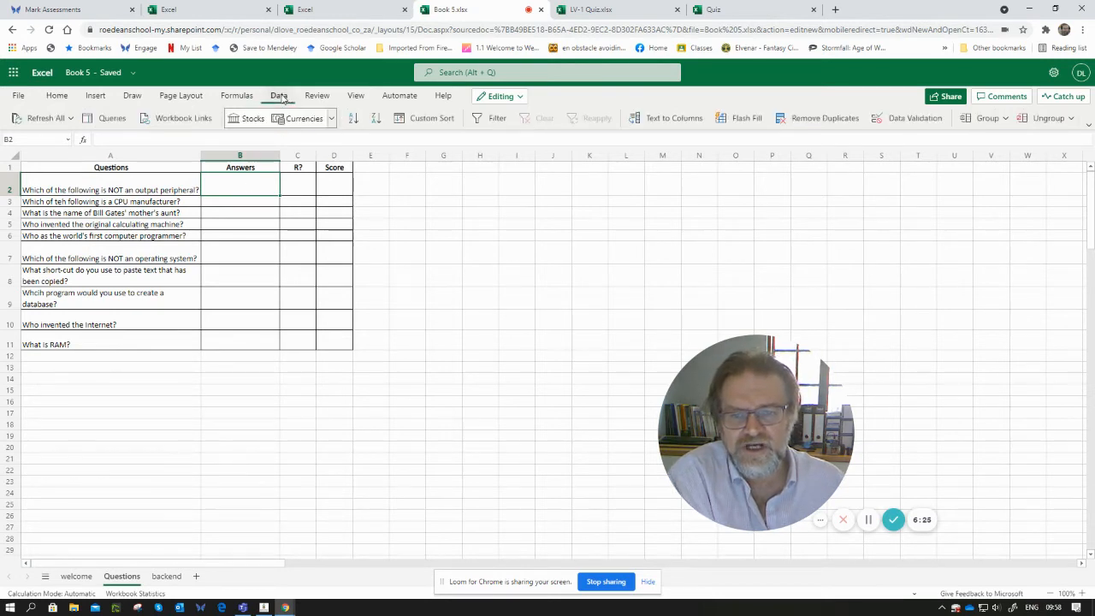
left_click(909, 118)
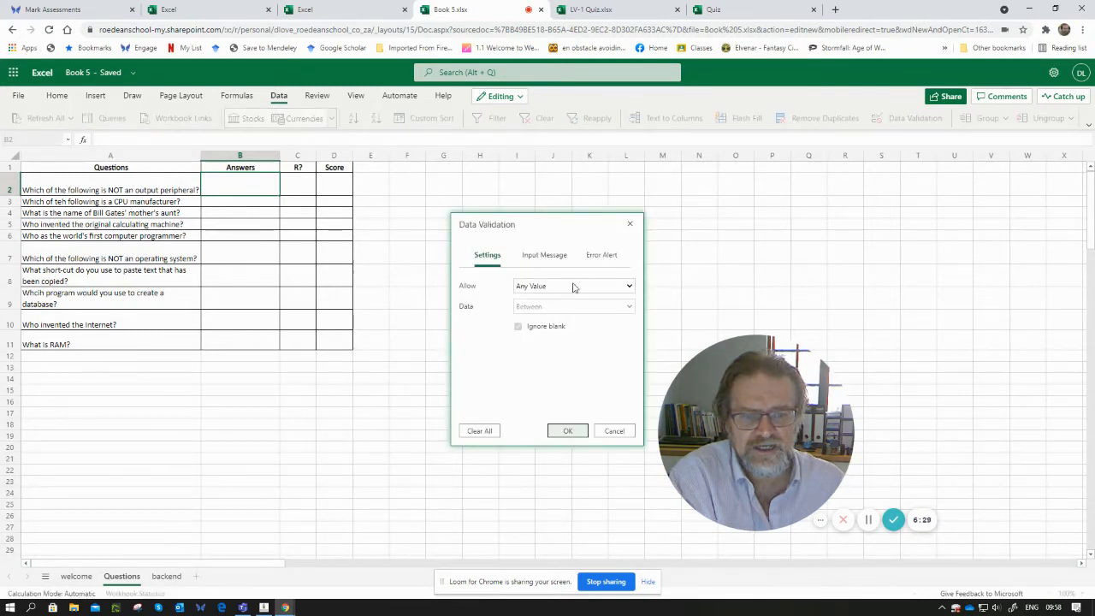
left_click(573, 286)
left_click(548, 325)
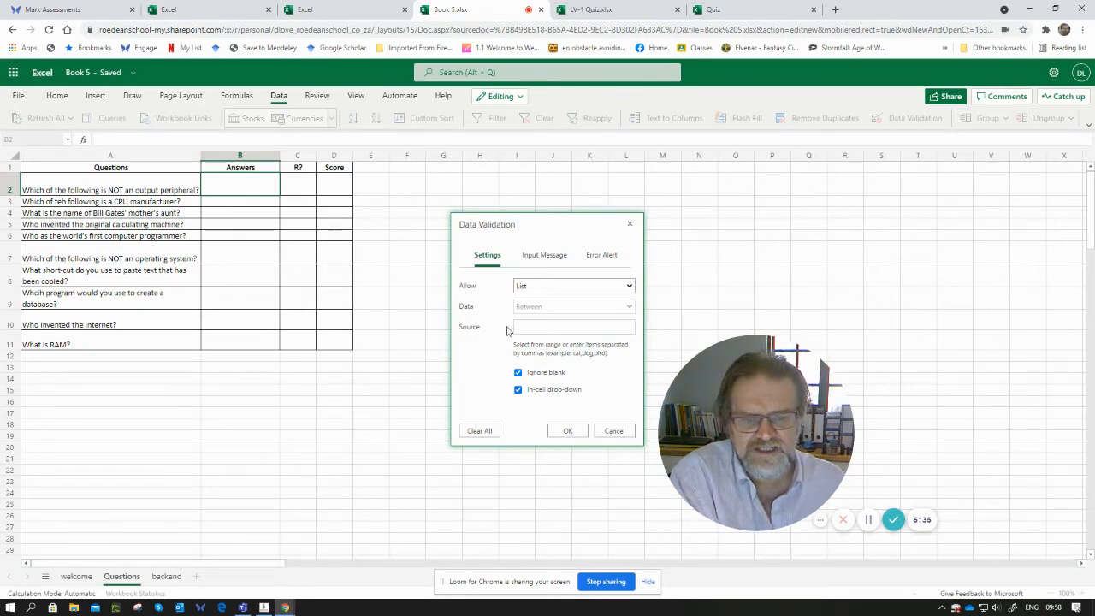
left_click(533, 326)
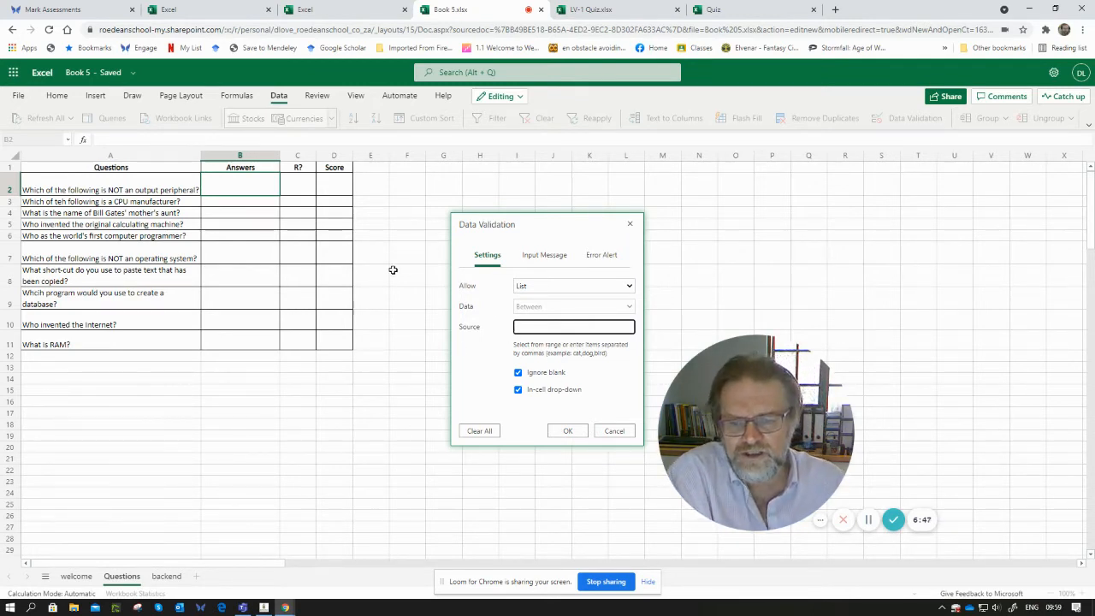
left_click(159, 576)
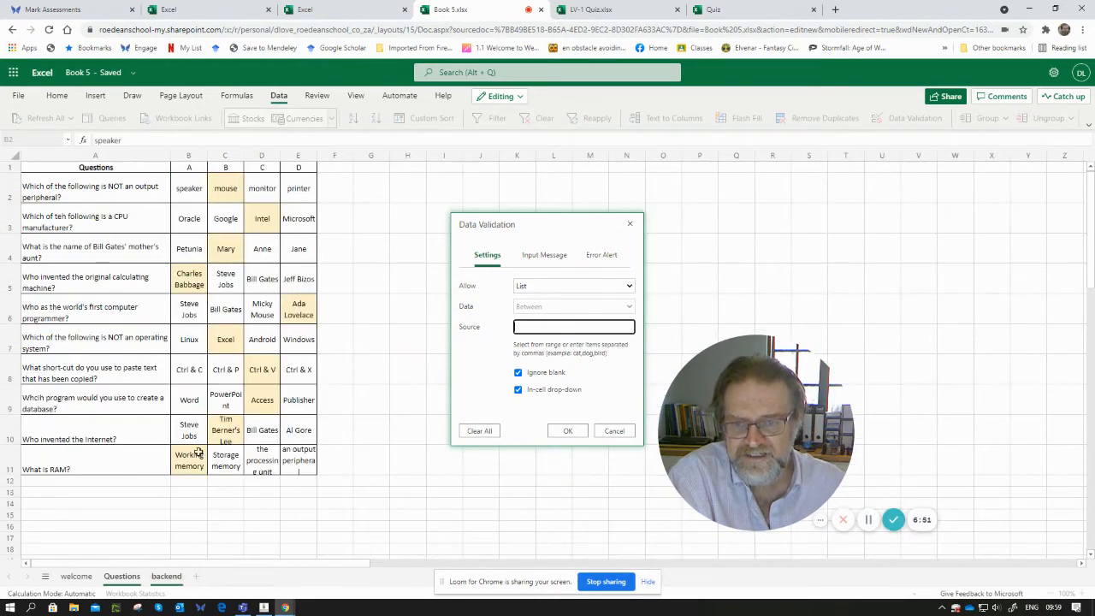
left_click_drag(187, 186, 292, 191)
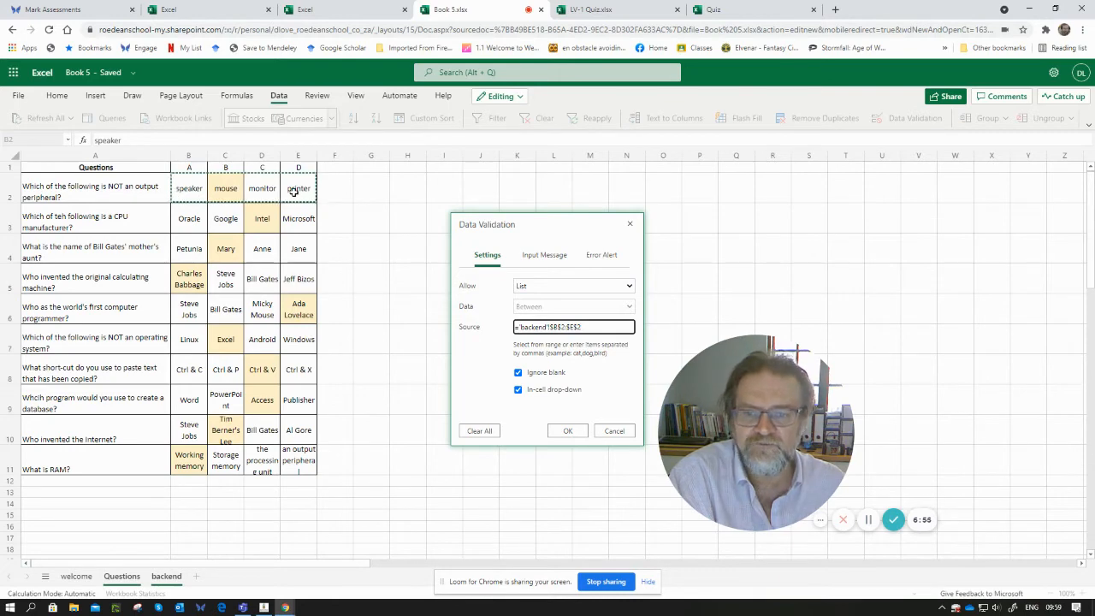
left_click(567, 431)
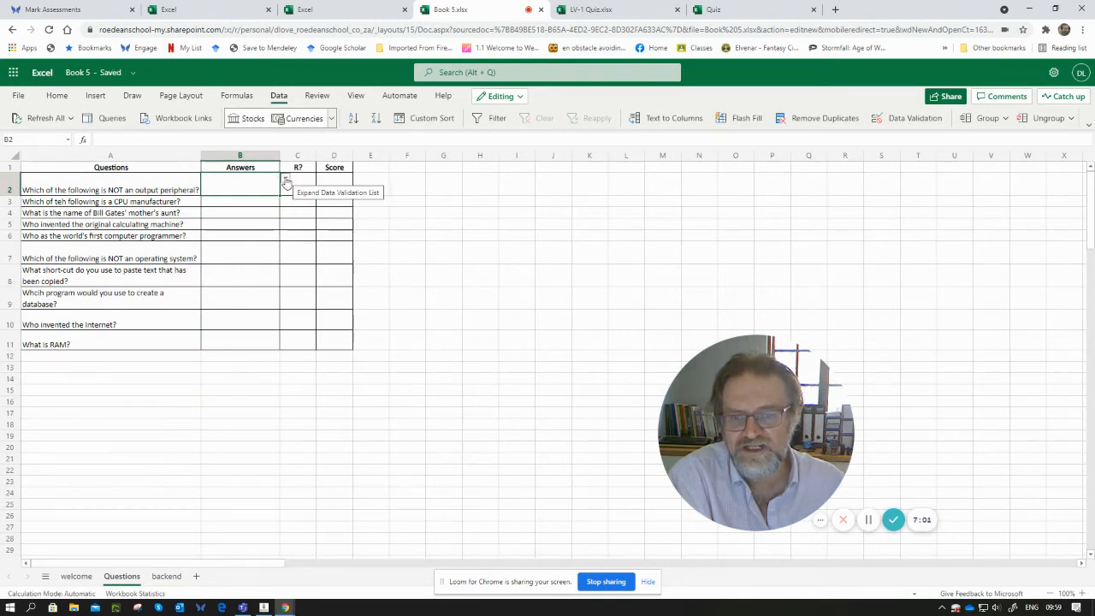
left_click(286, 180)
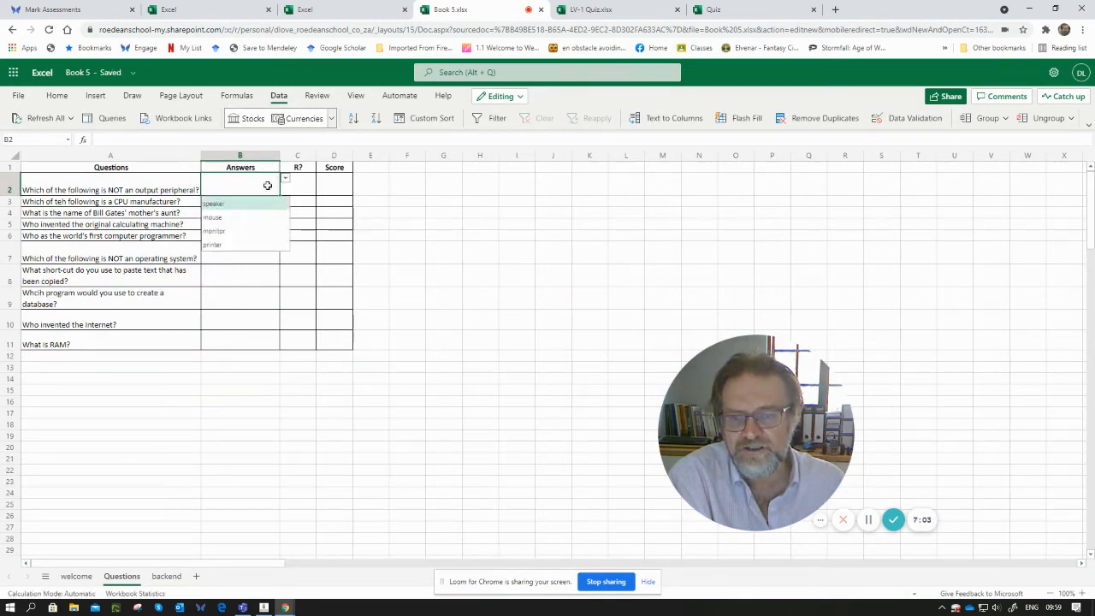
left_click(236, 218)
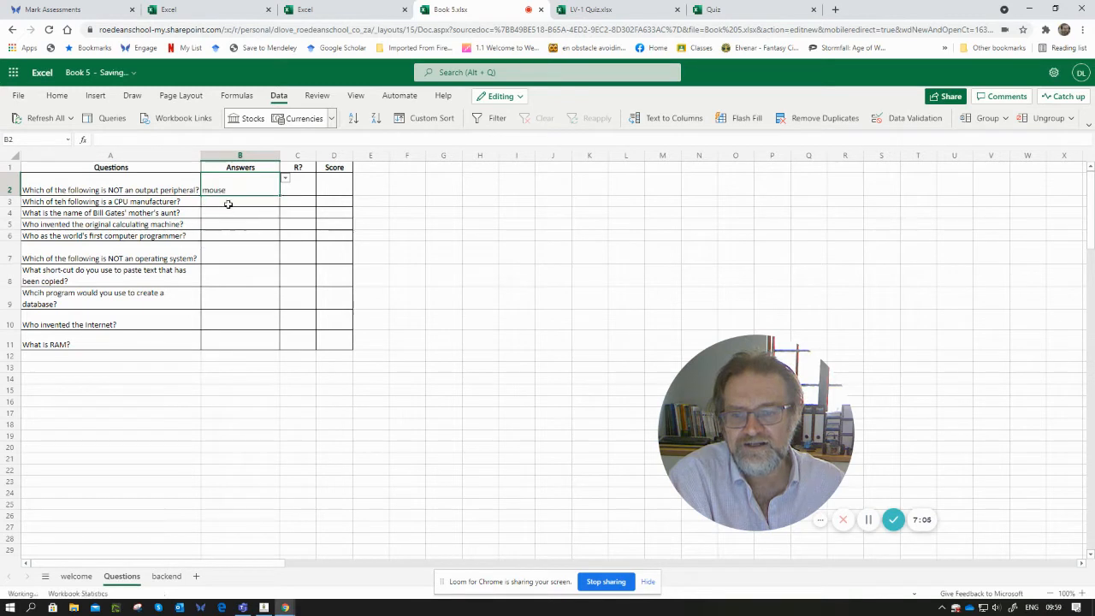
- Centre the contents of the Answers column both horizontally and vertically
left_click(248, 156)
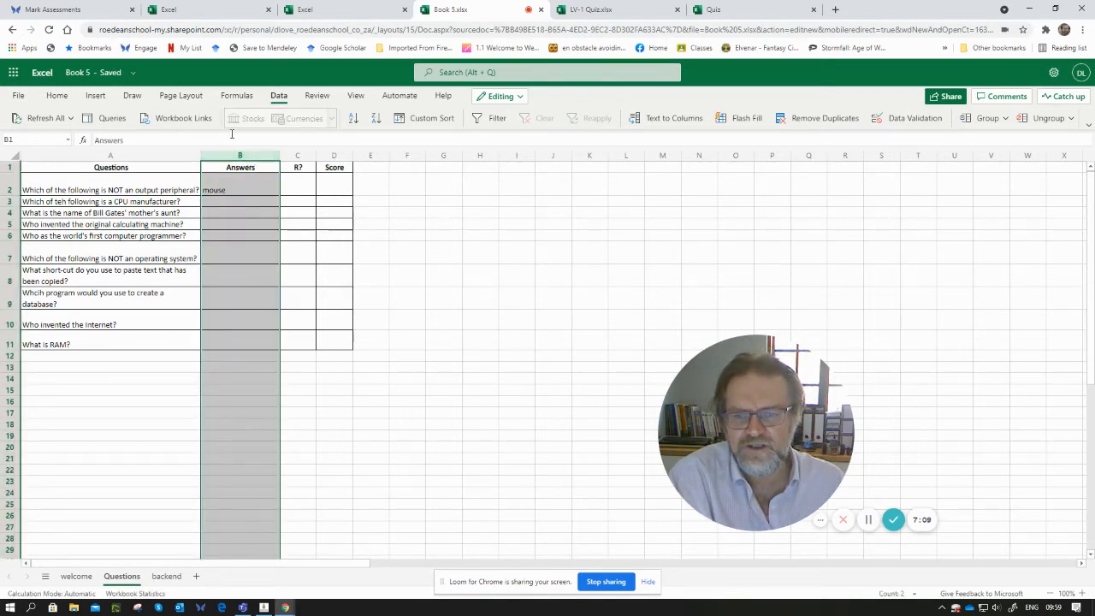
left_click(56, 95)
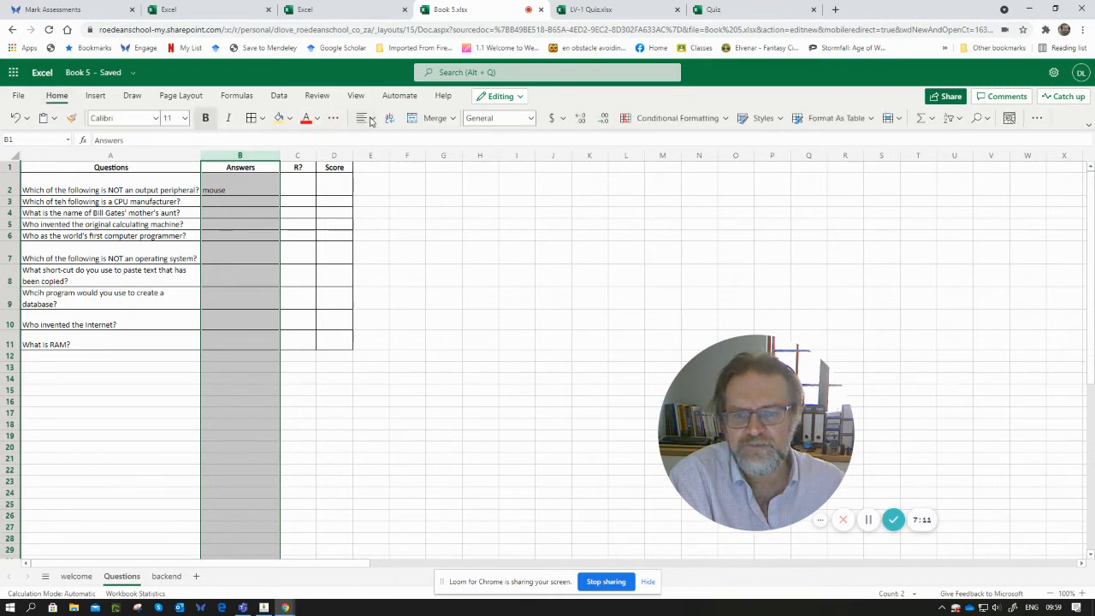
left_click(363, 117)
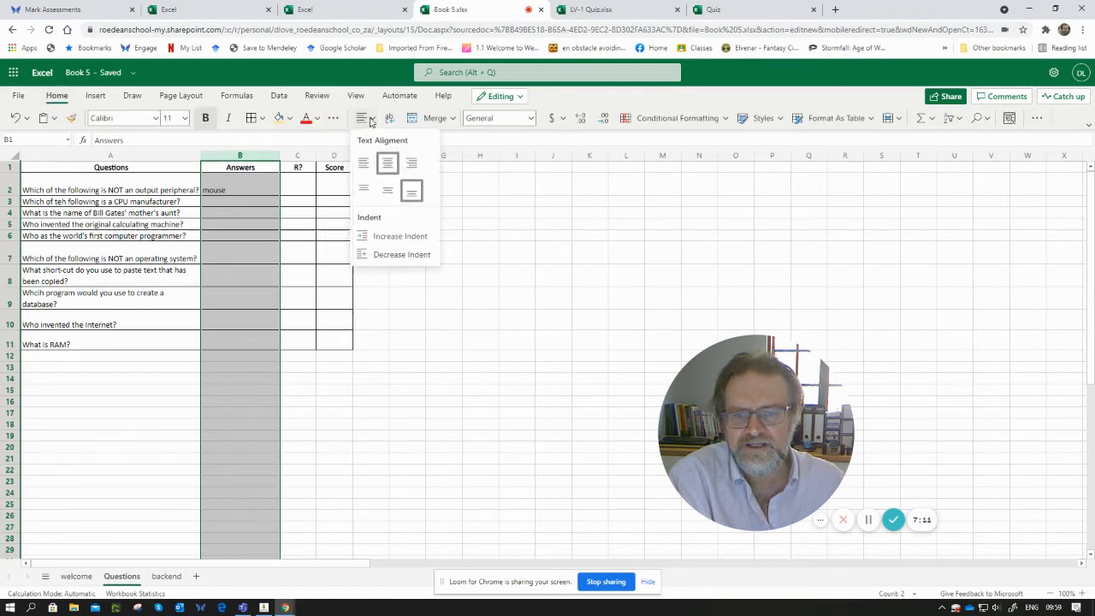
left_click(385, 194)
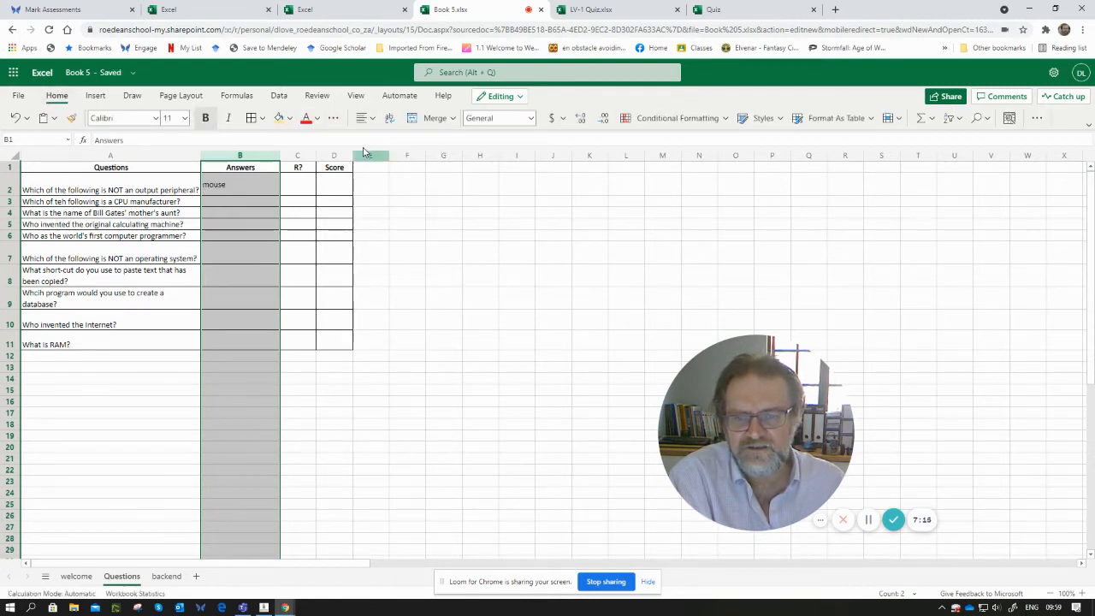
left_click(363, 117)
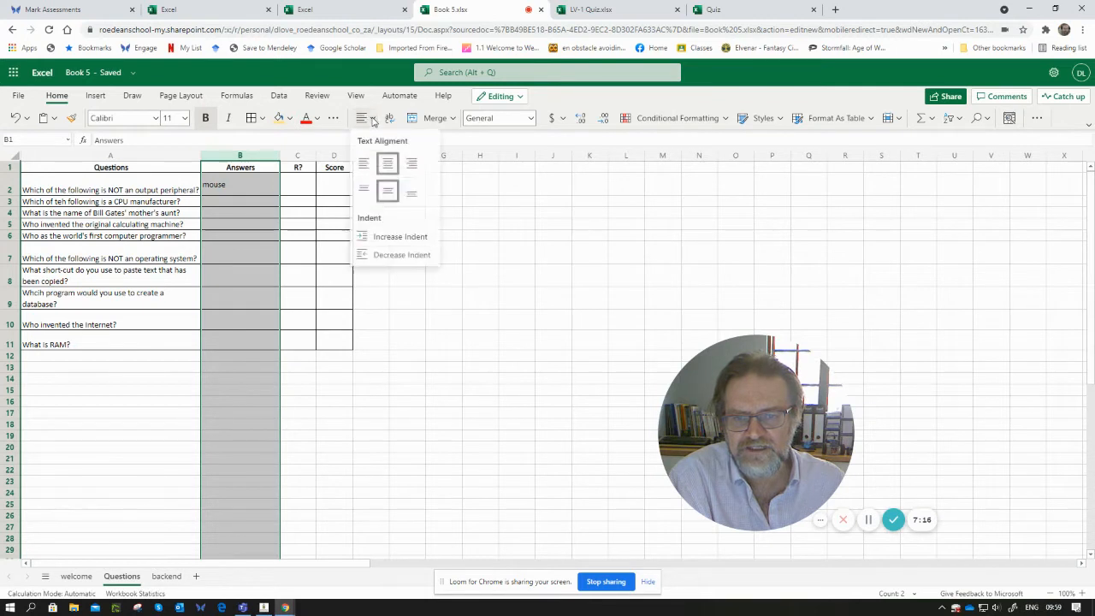
left_click(387, 163)
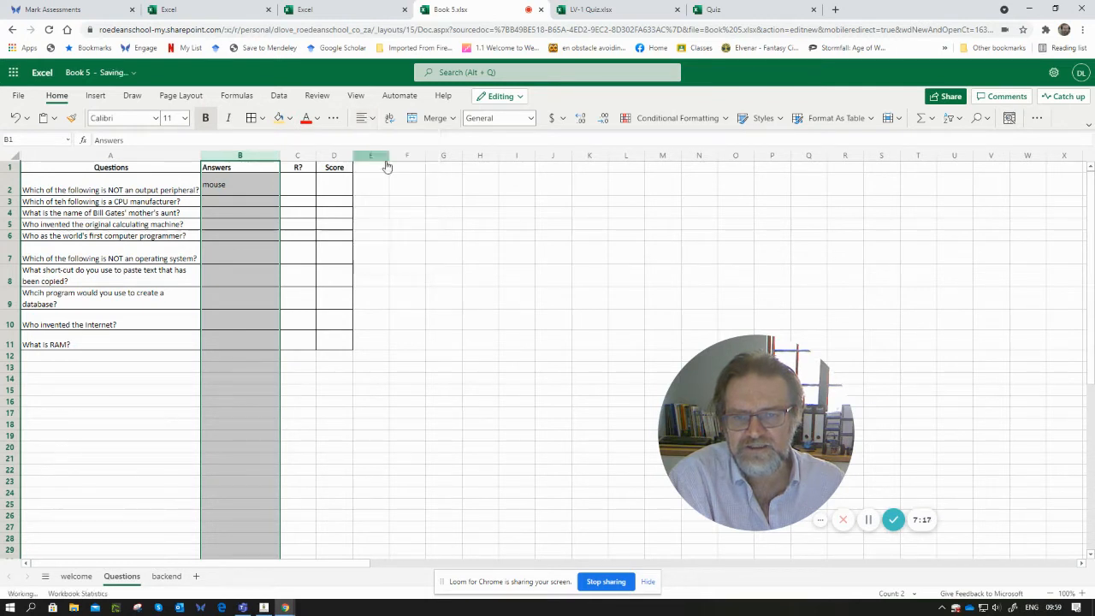
left_click(370, 120)
left_click(384, 163)
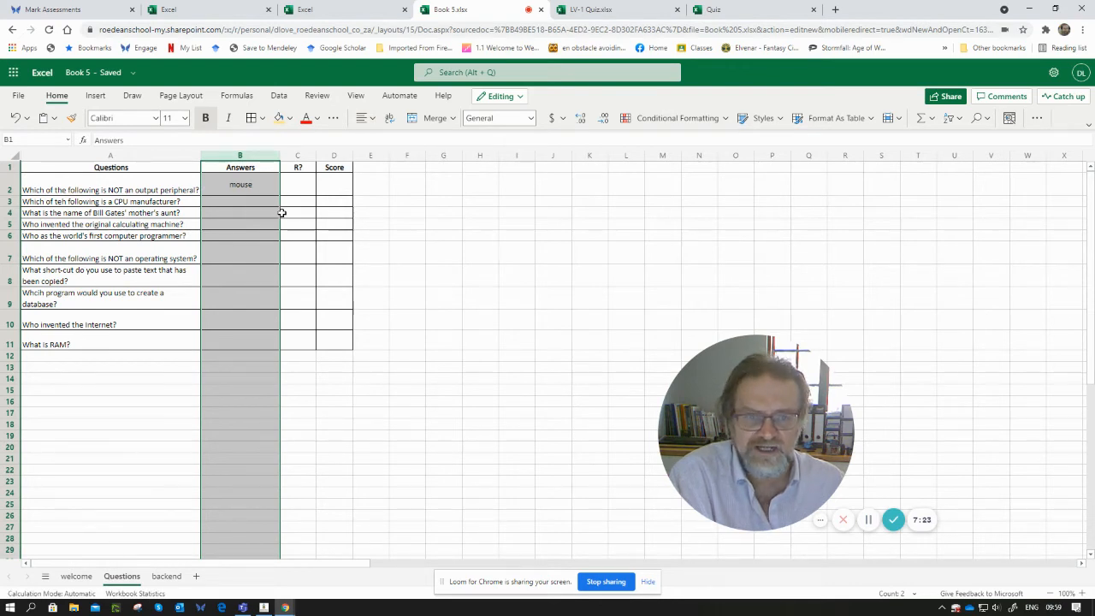
left_click(415, 201)
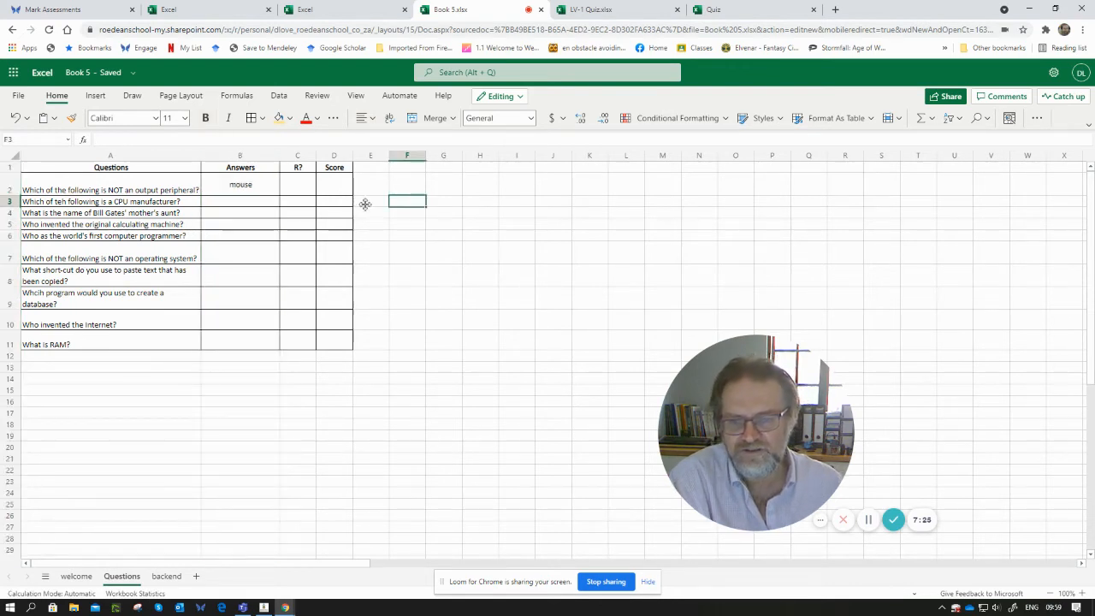
- Add a list data validation to answer cell B3 sourced from the backend sheet's B3 to E3 options, and choose Intel
left_click(259, 200)
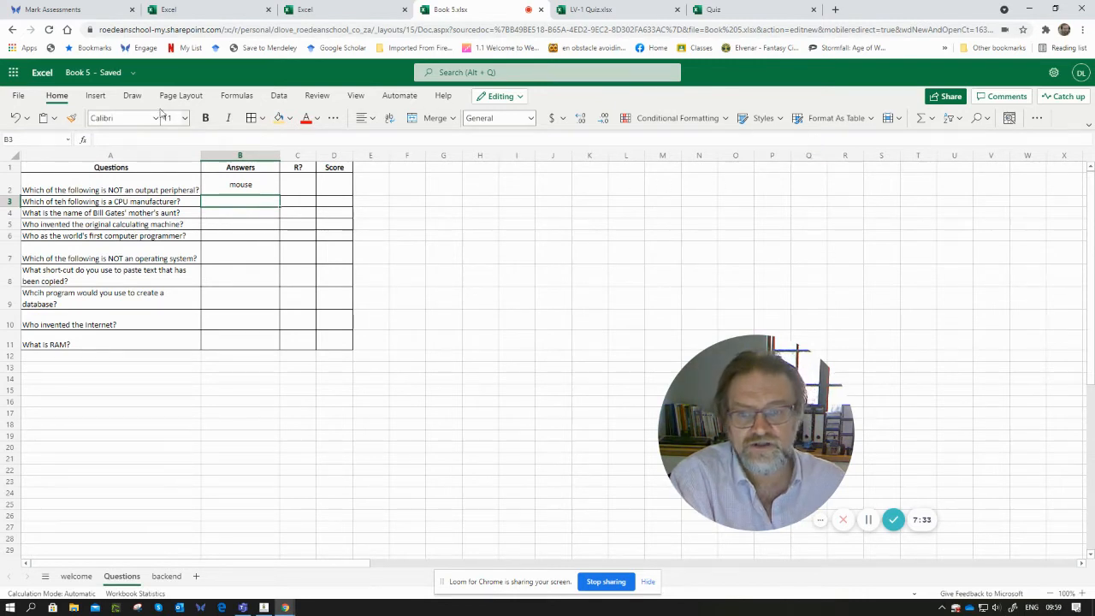
left_click(278, 96)
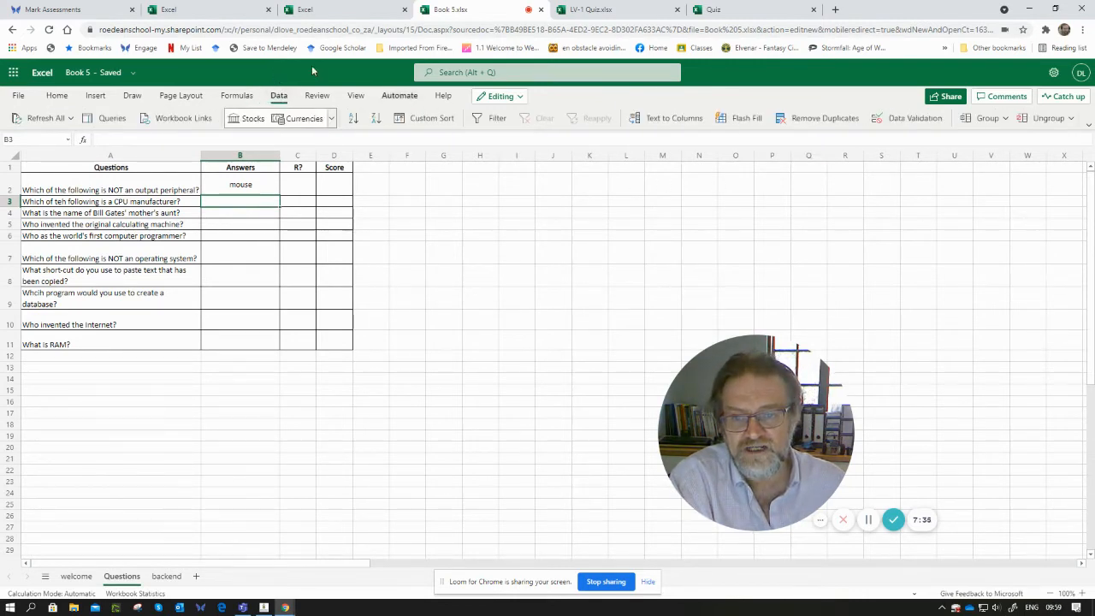
left_click(914, 119)
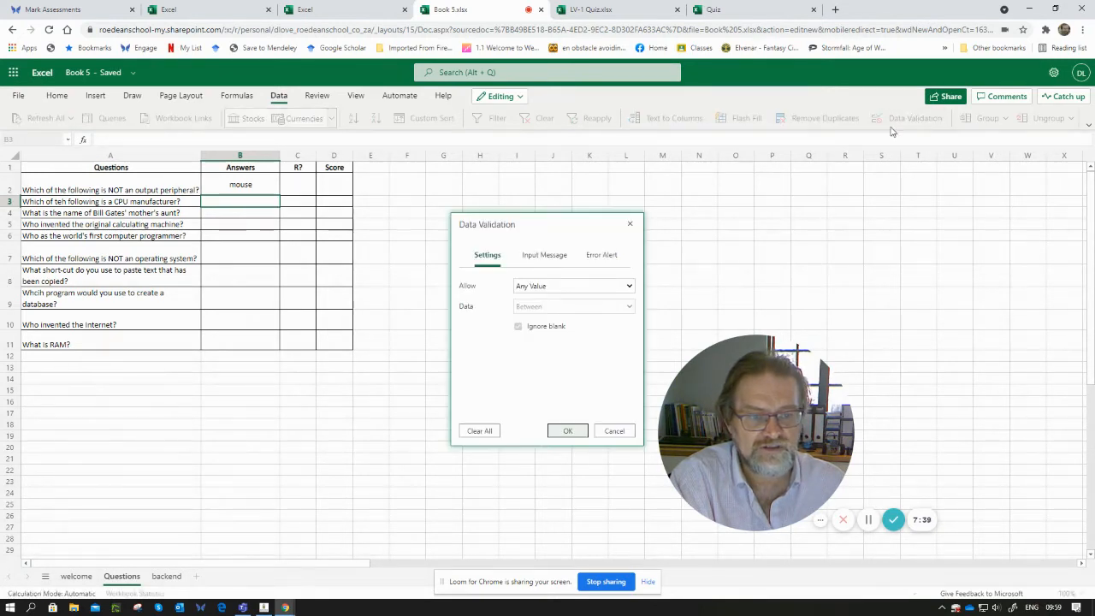
left_click(563, 288)
left_click(548, 329)
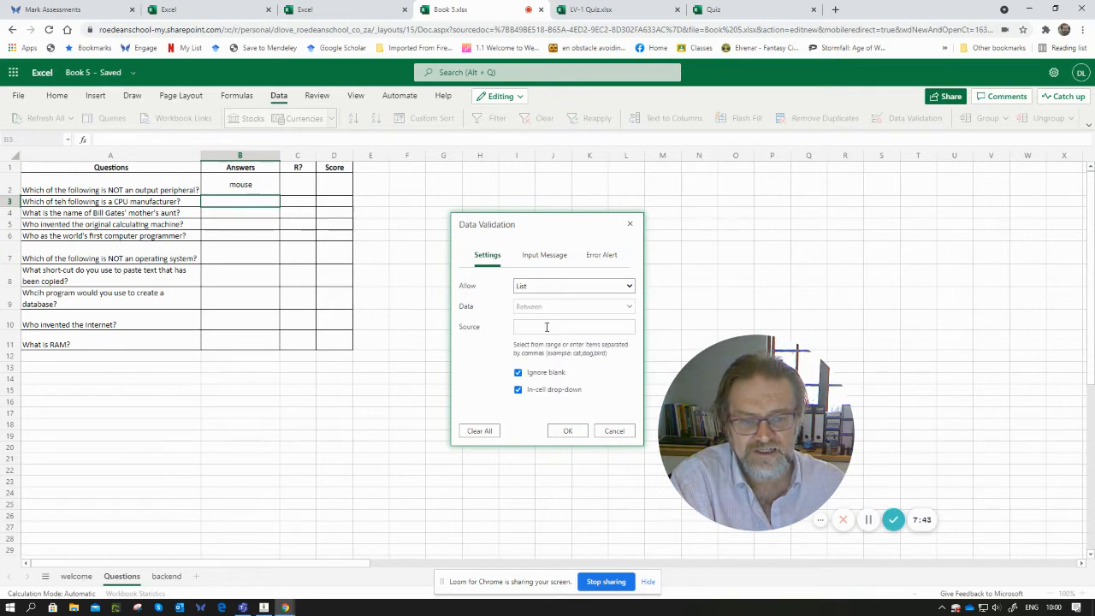
left_click(530, 327)
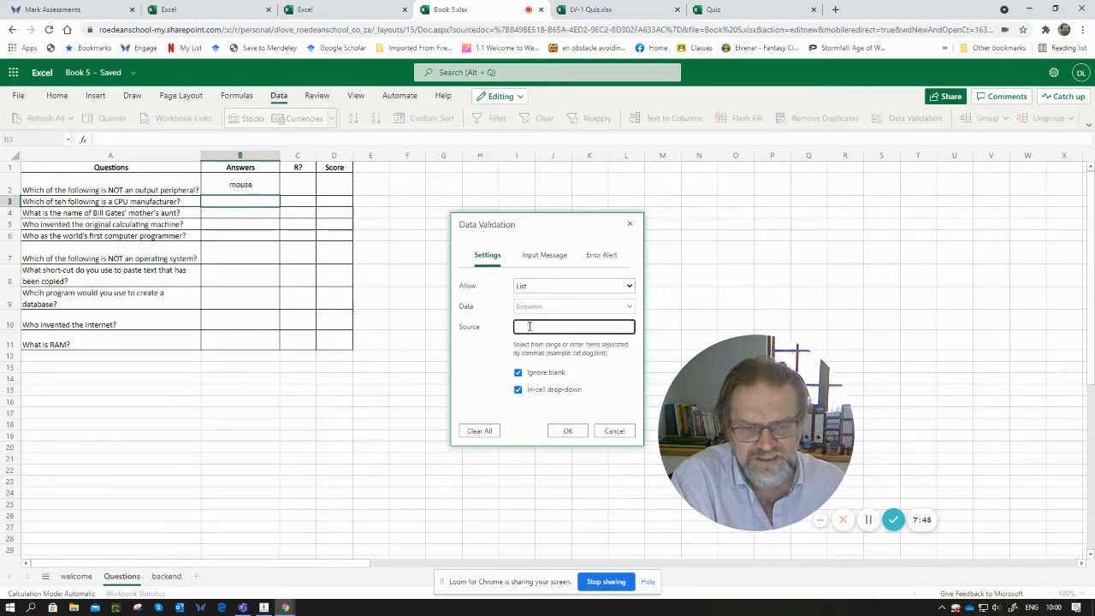
left_click(168, 577)
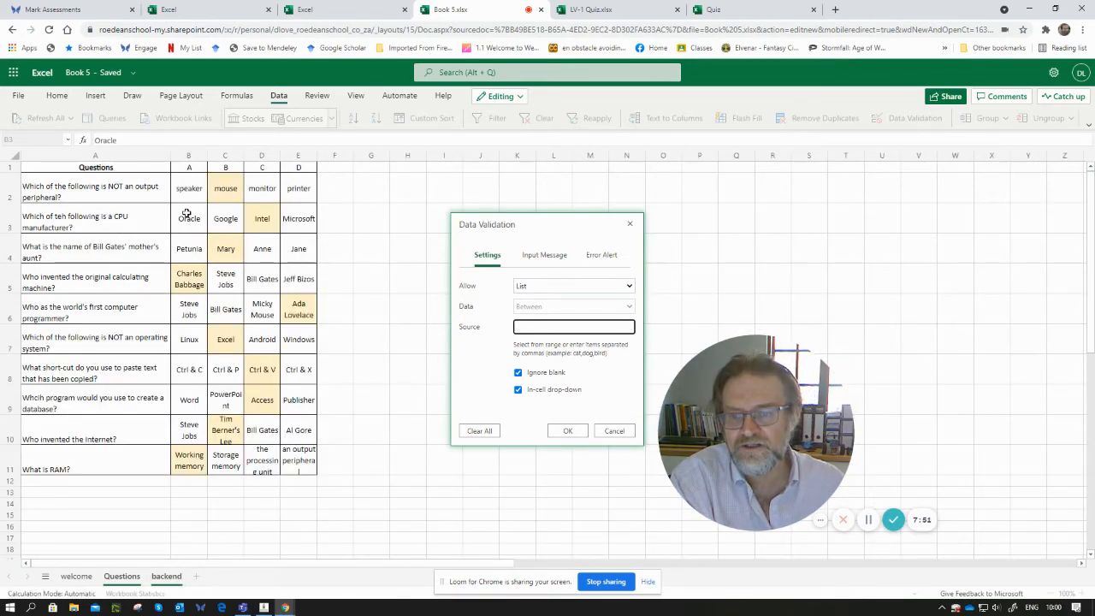
left_click_drag(187, 213, 299, 216)
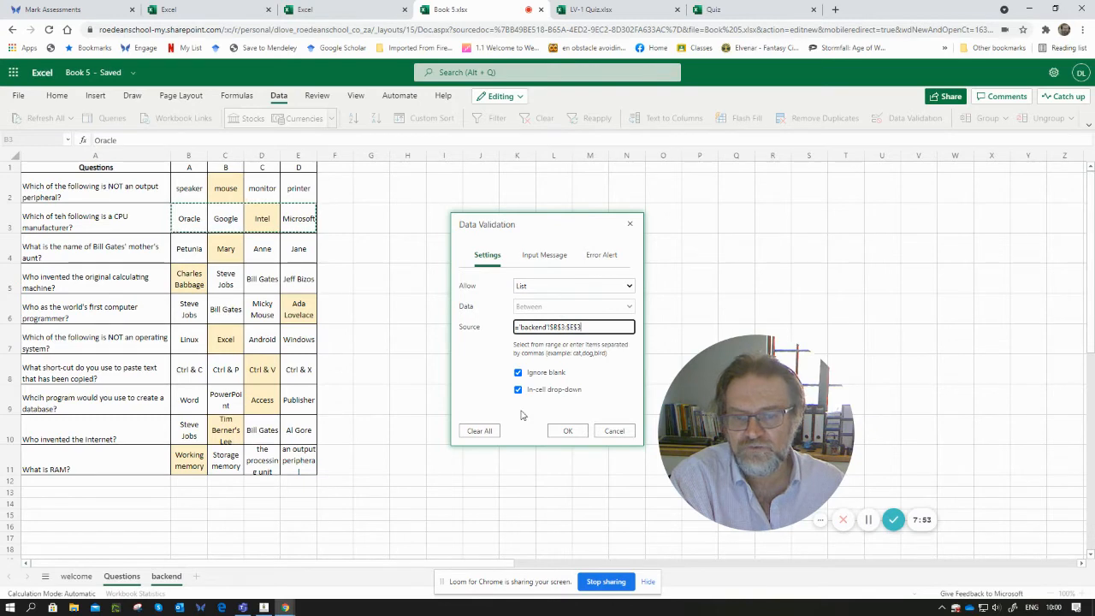
left_click(578, 434)
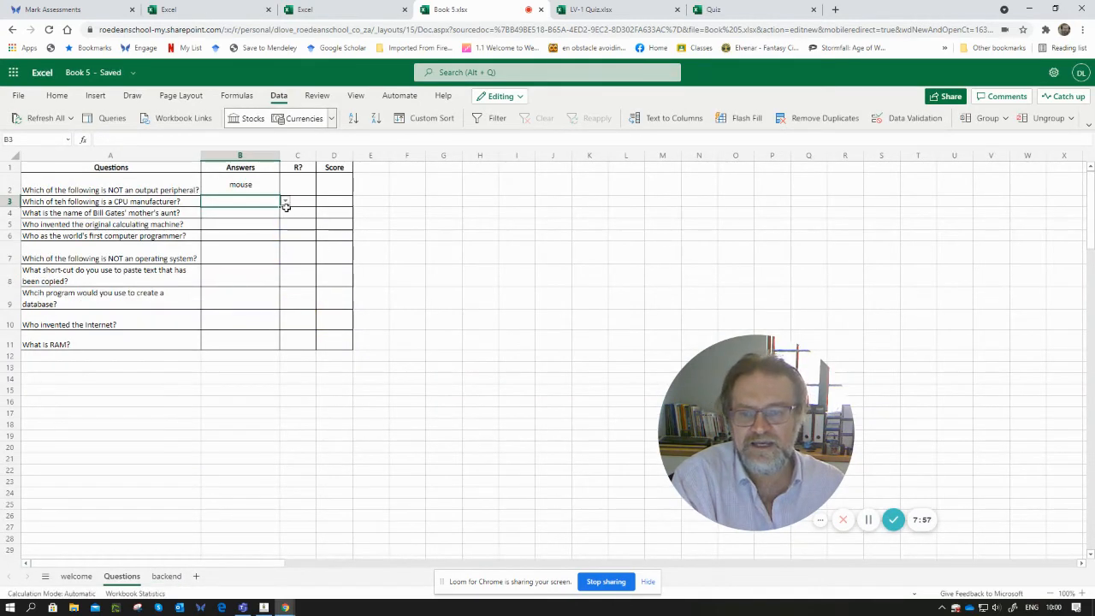
left_click(285, 202)
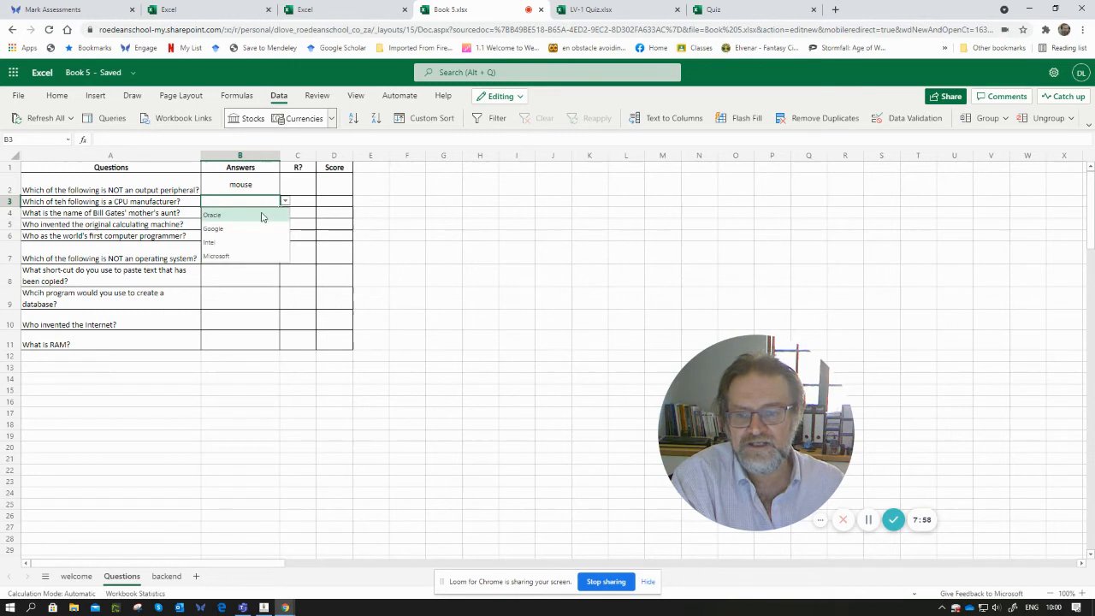
left_click(218, 244)
left_click(404, 248)
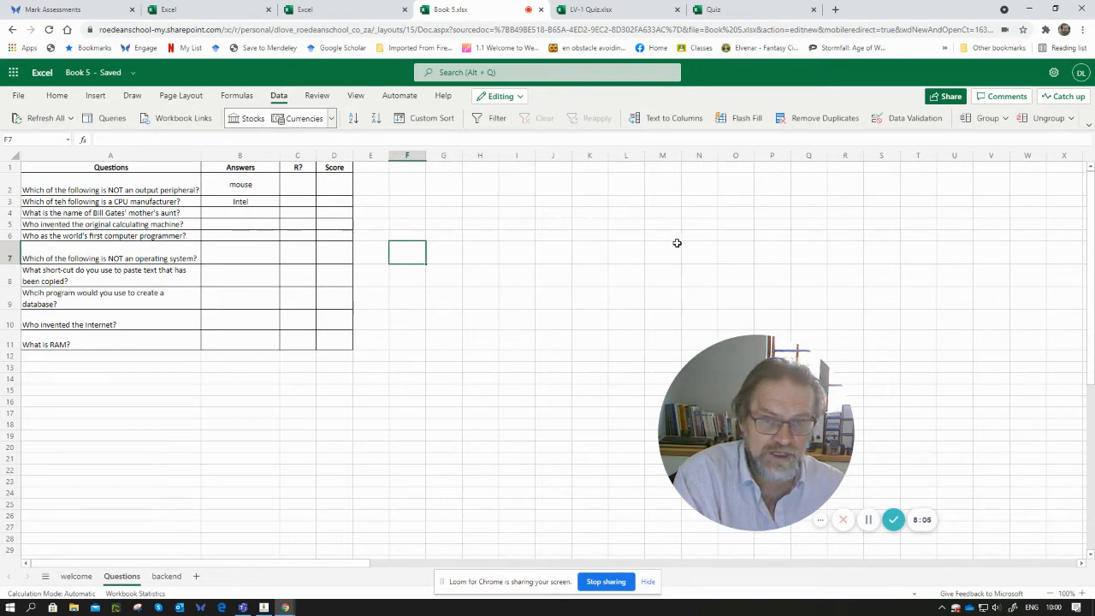
left_click(868, 519)
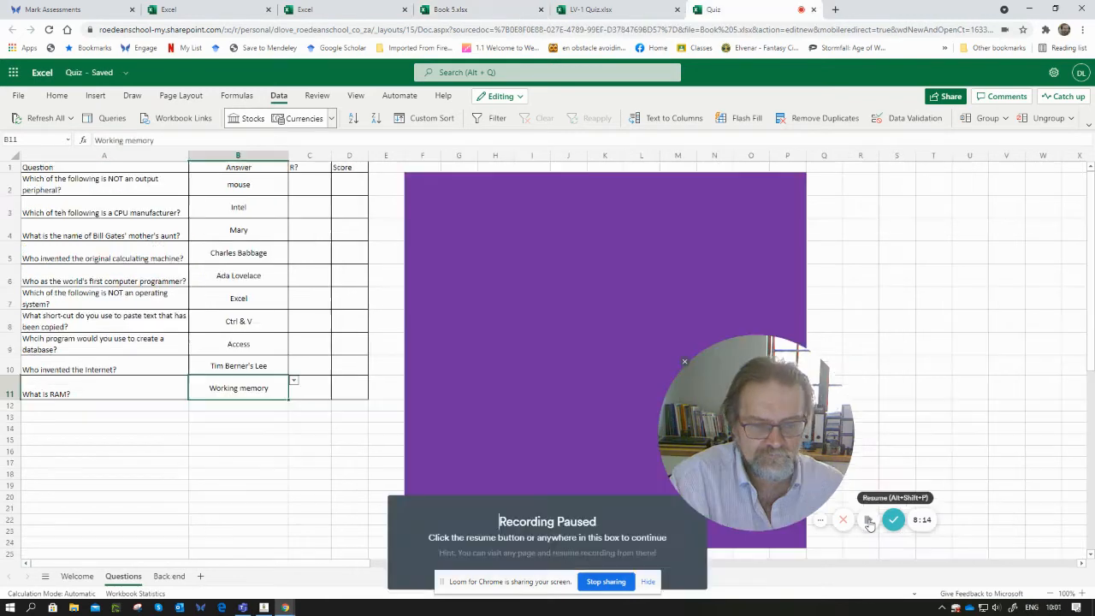
left_click(868, 519)
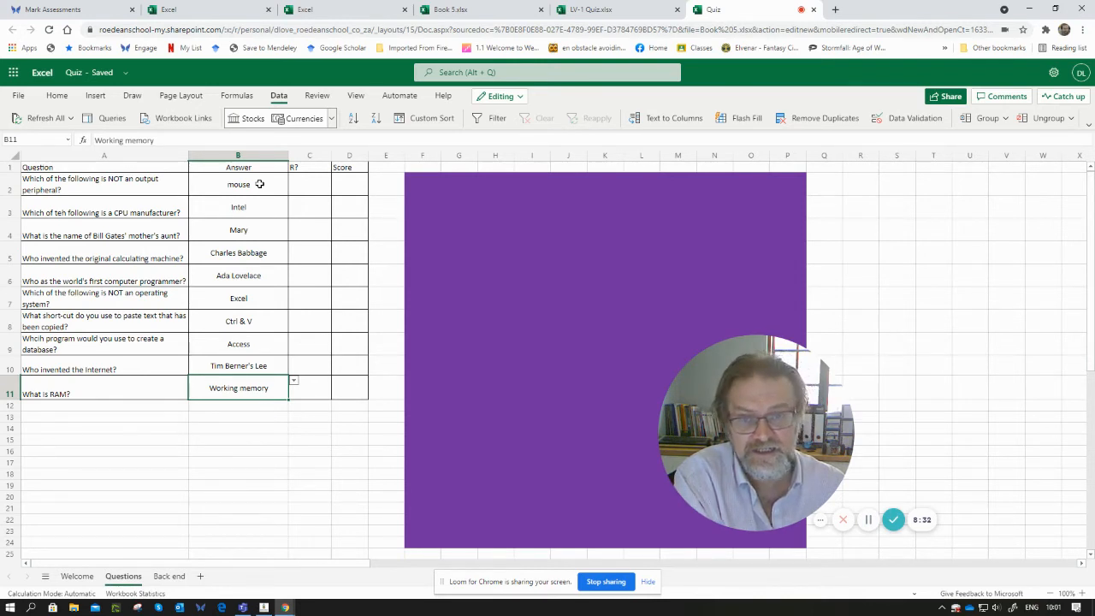
- Insert an IF function into cell C2 with the logical test B2 equal to the backend sheet's C2
left_click(309, 189)
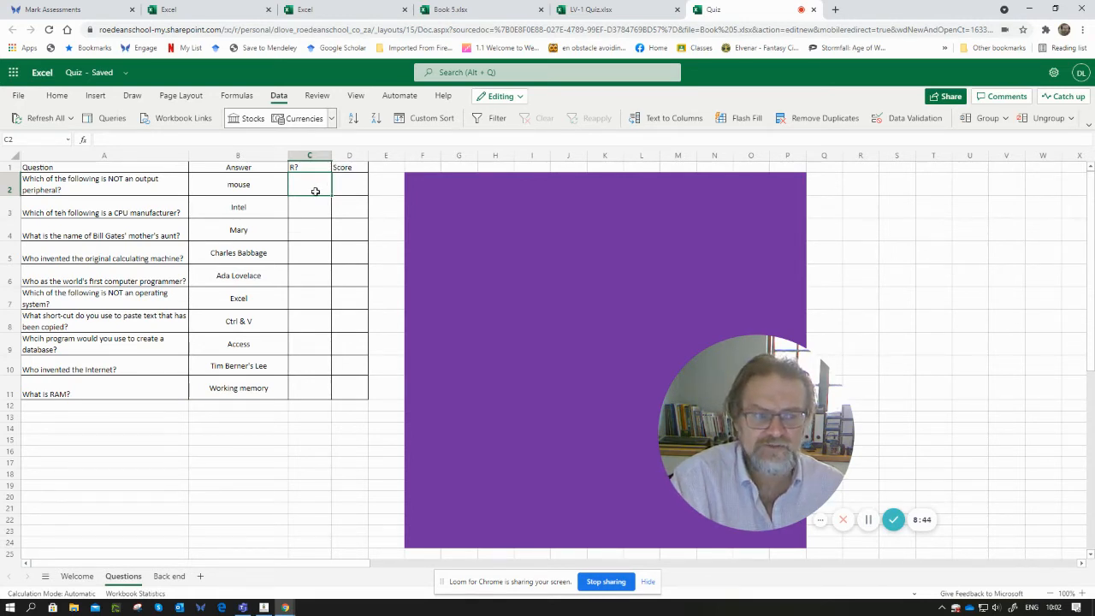
left_click(56, 95)
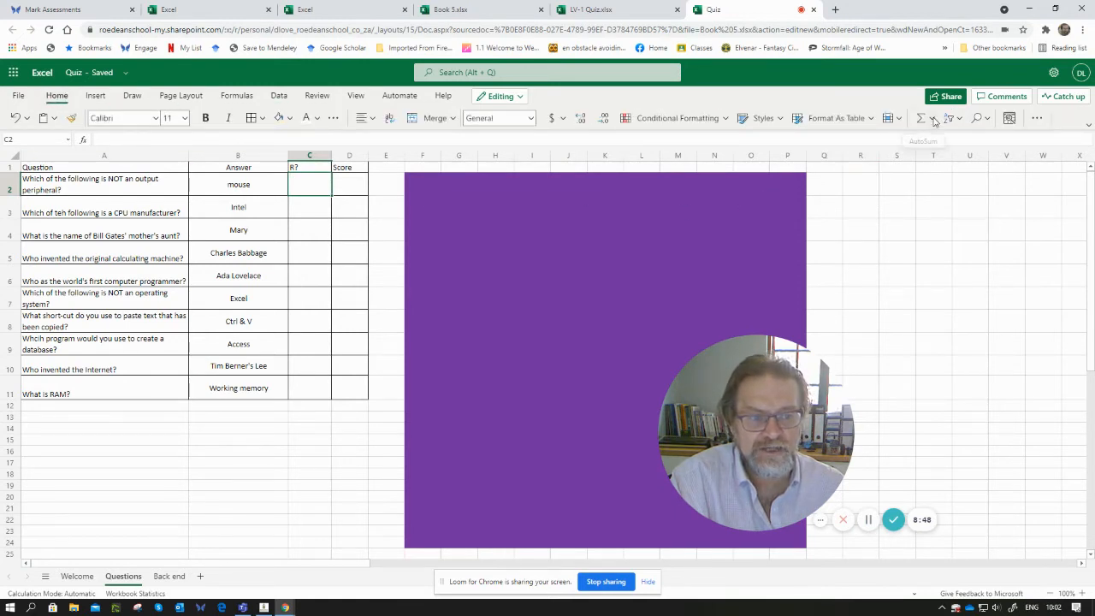
left_click(933, 119)
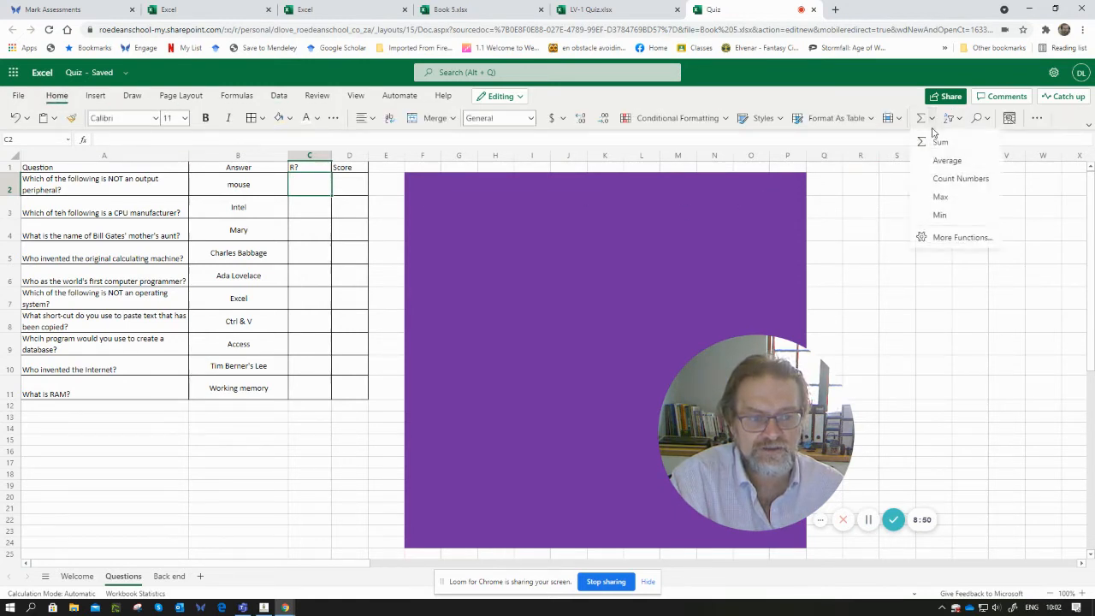
left_click(945, 238)
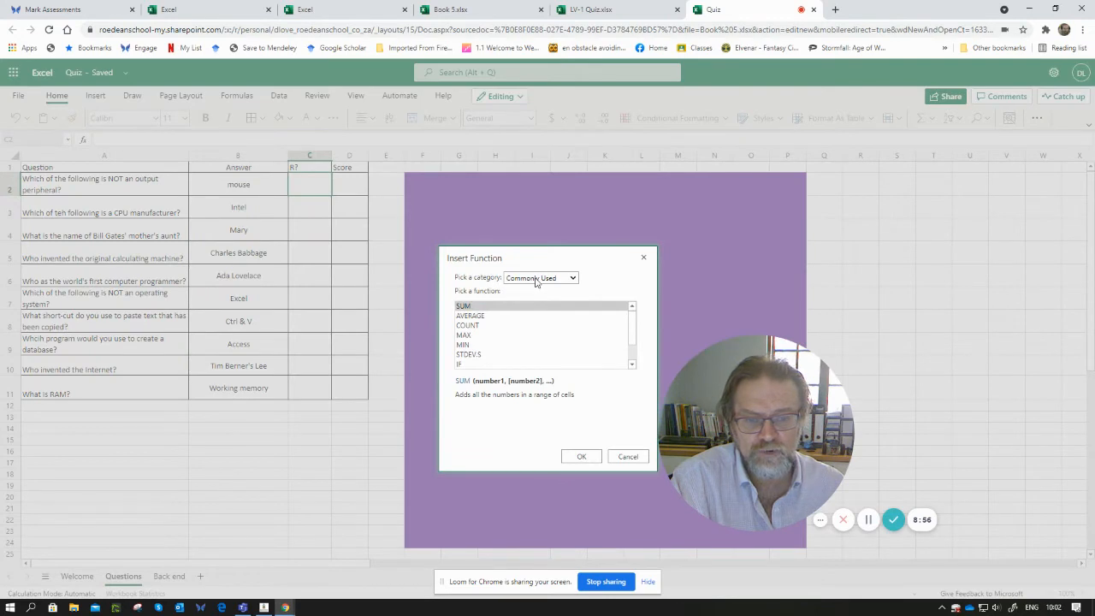
left_click(473, 366)
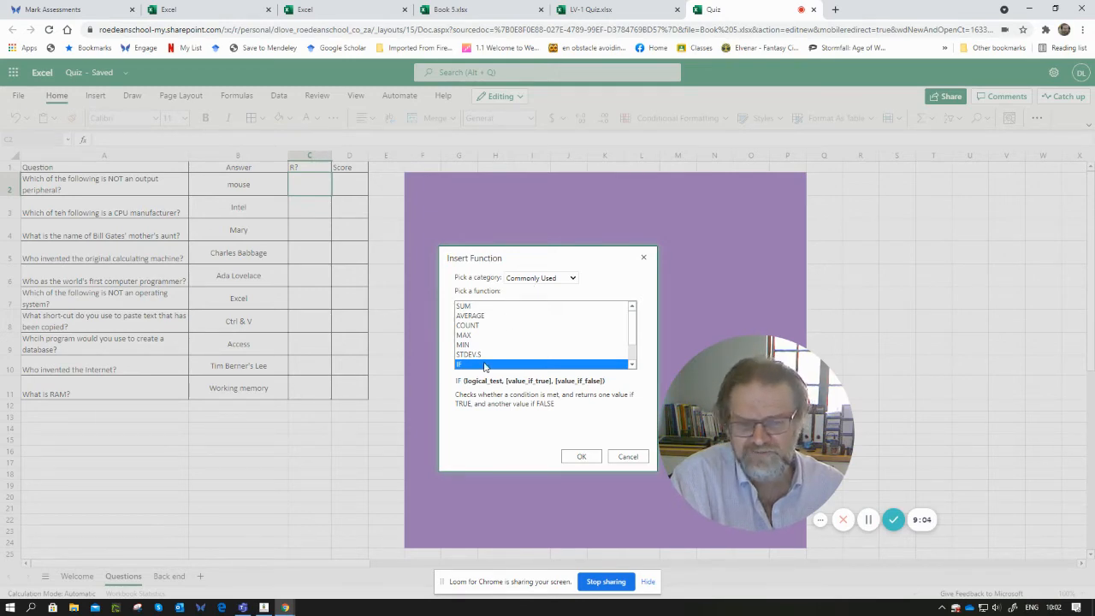
left_click(580, 455)
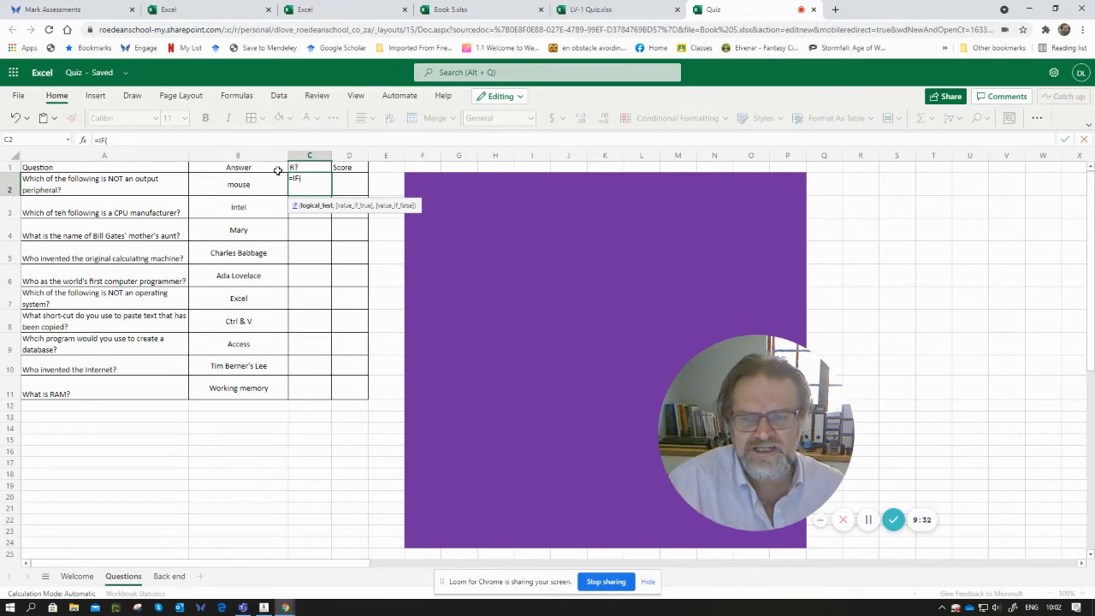
left_click(247, 183)
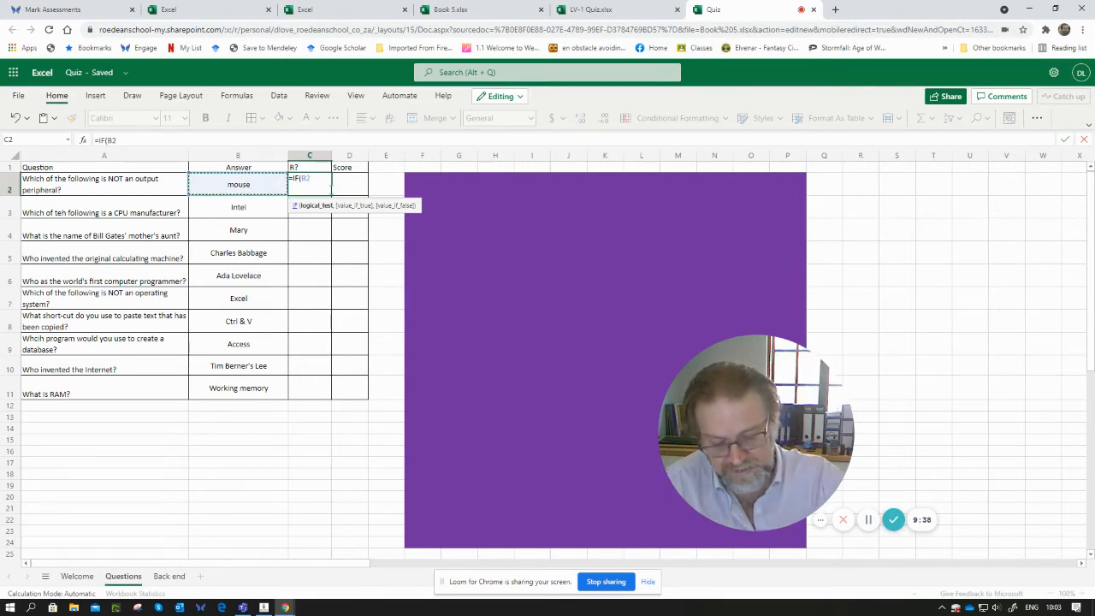
type("=")
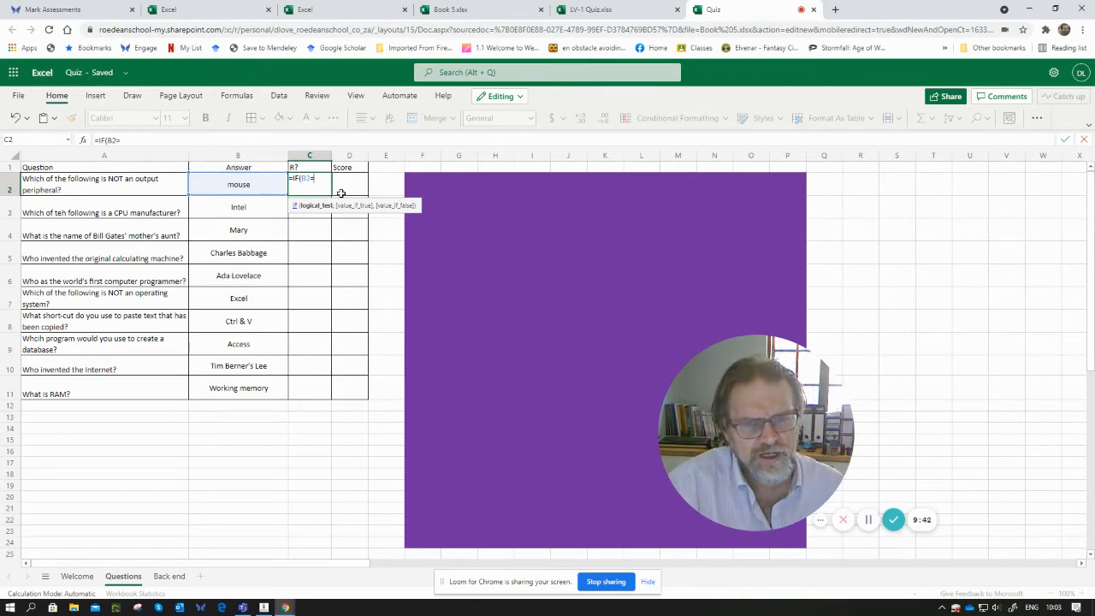
left_click(162, 575)
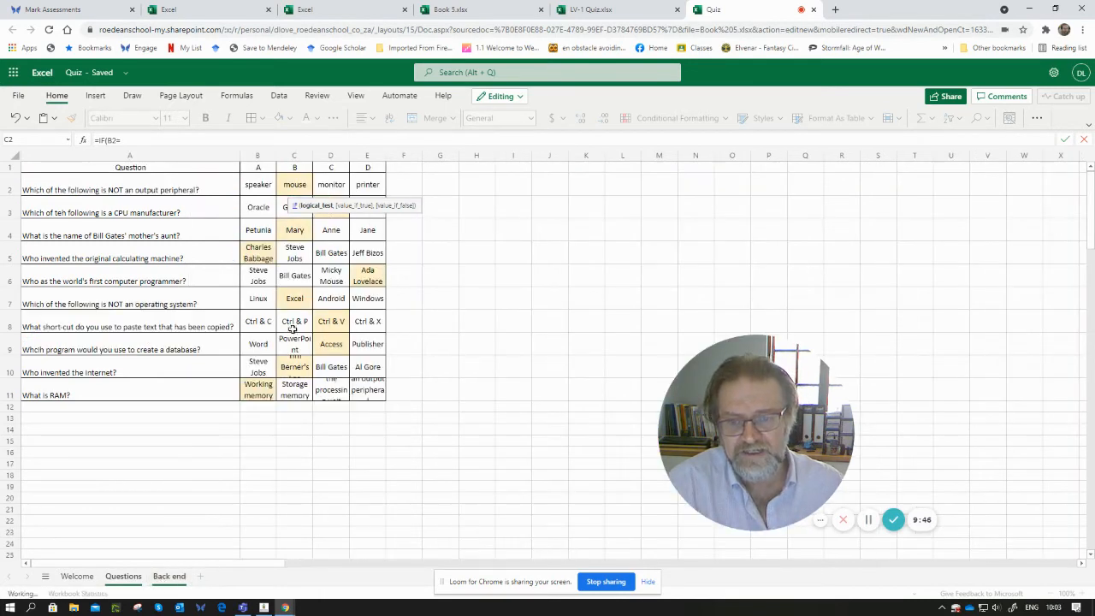
left_click(294, 184)
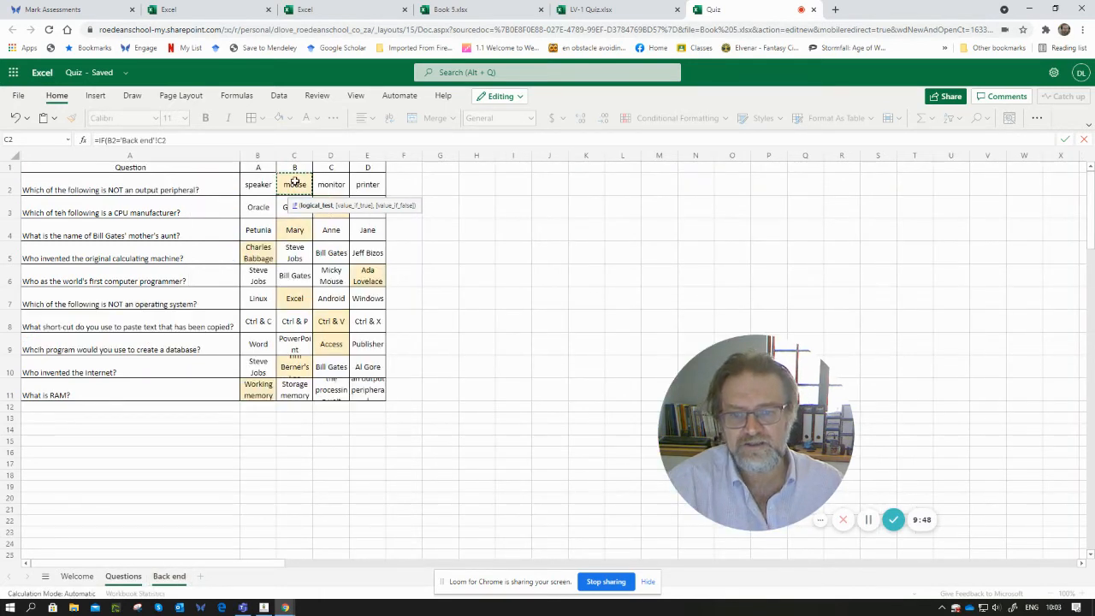
left_click(135, 579)
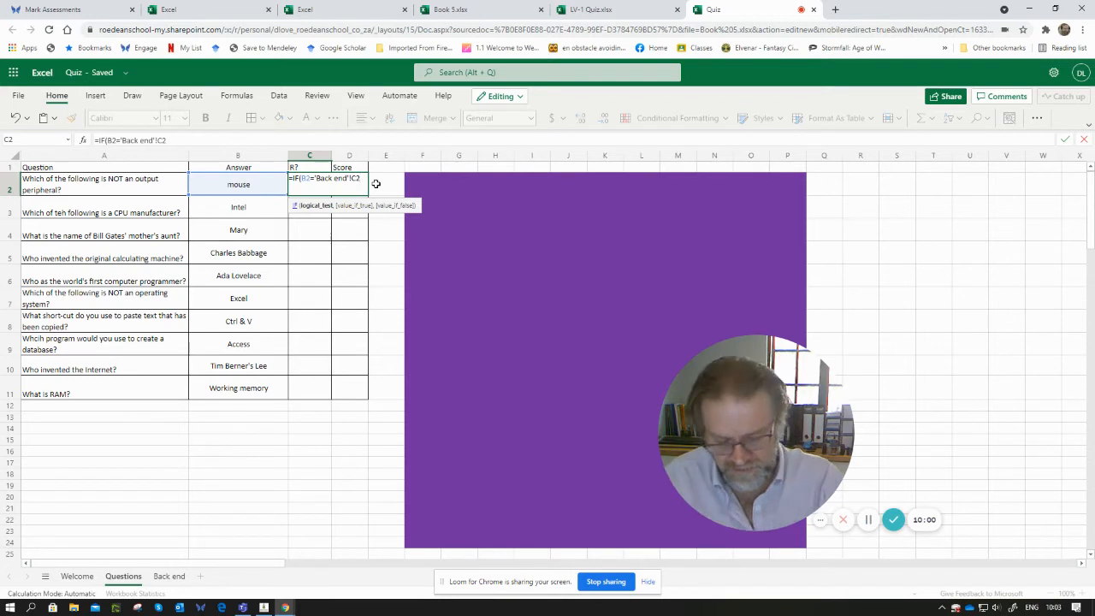
- Complete the C2 formula with Correct as the true result and Incorrect as the false result
type(",")
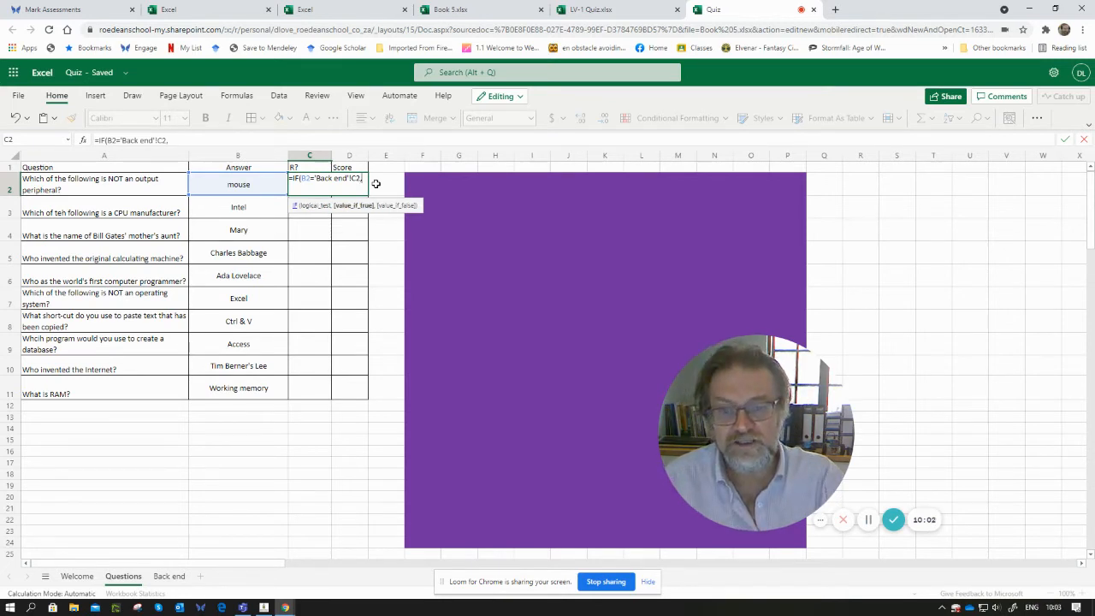
type("Correct")
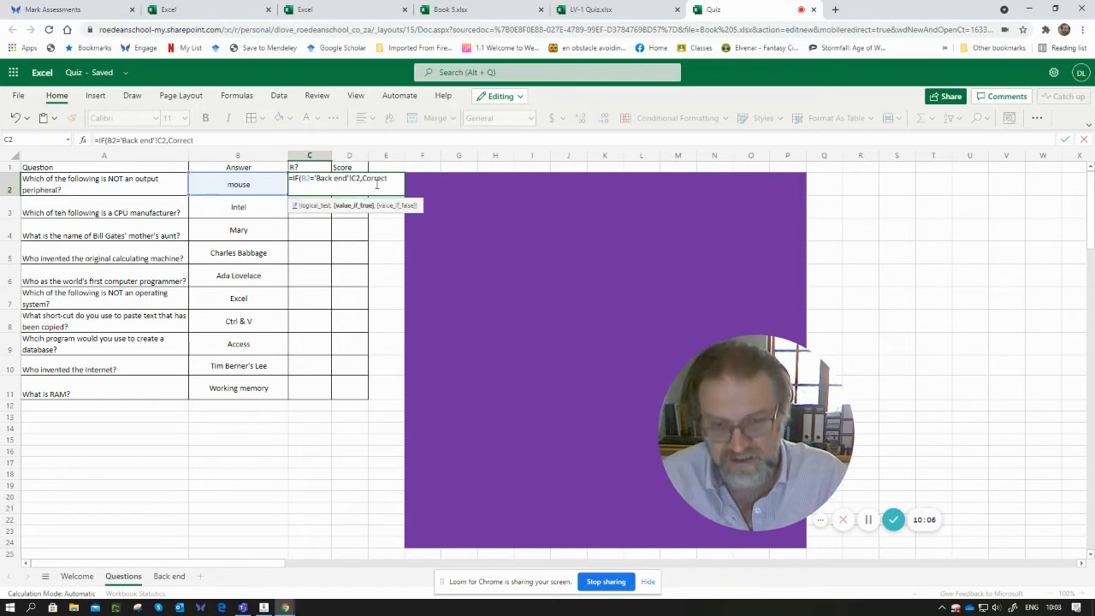
type(",")
type("Incorrect")
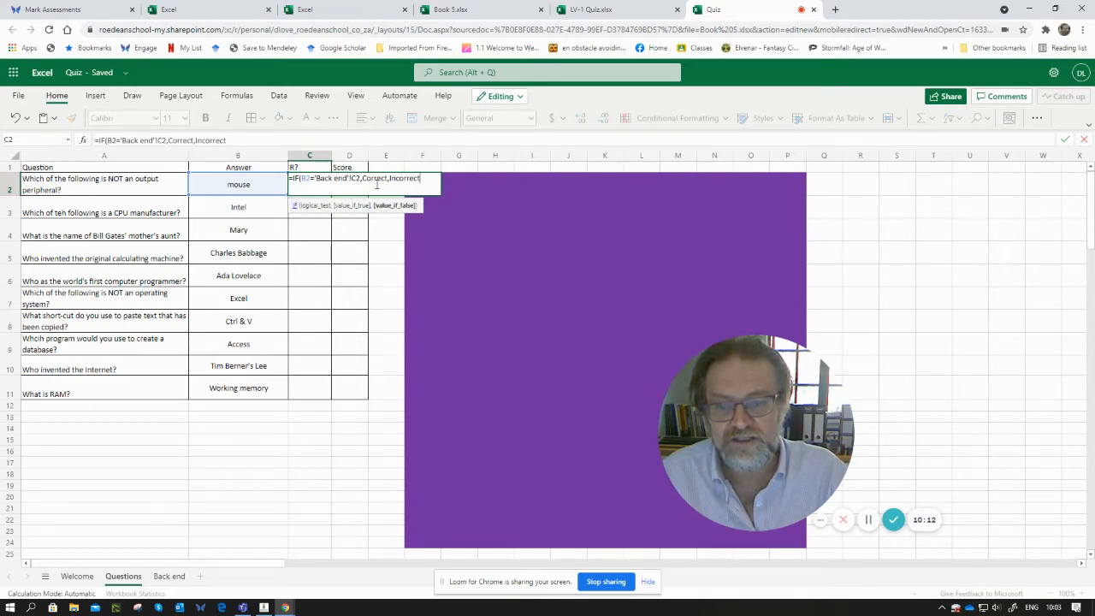
type(")")
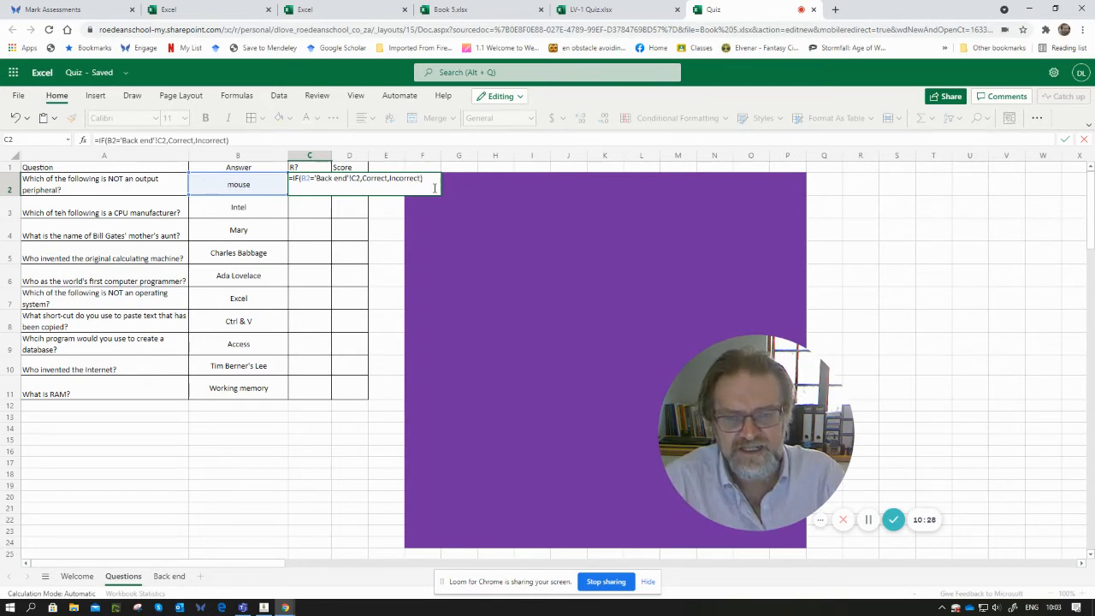
key("Return")
key("Up")
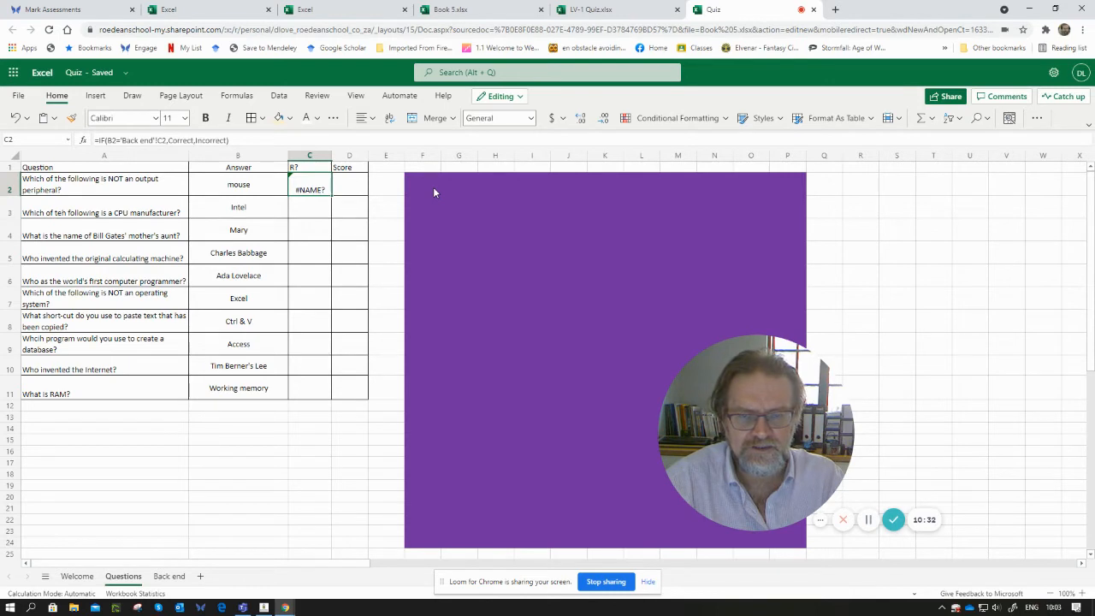
- Enclose Correct and Incorrect in quotation marks within the C2 formula
left_click(168, 140)
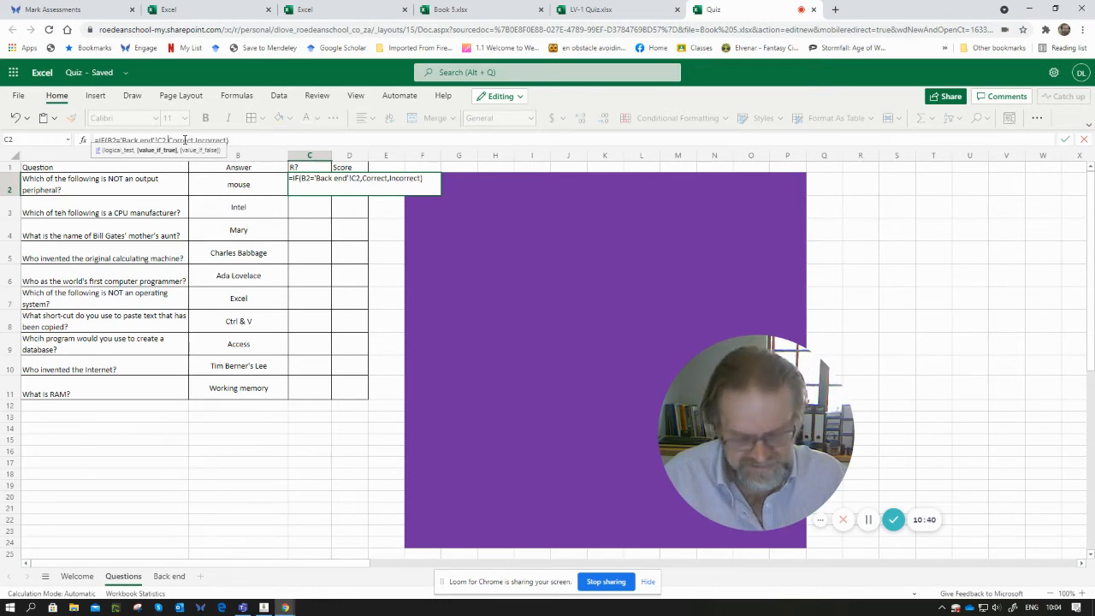
type("\"")
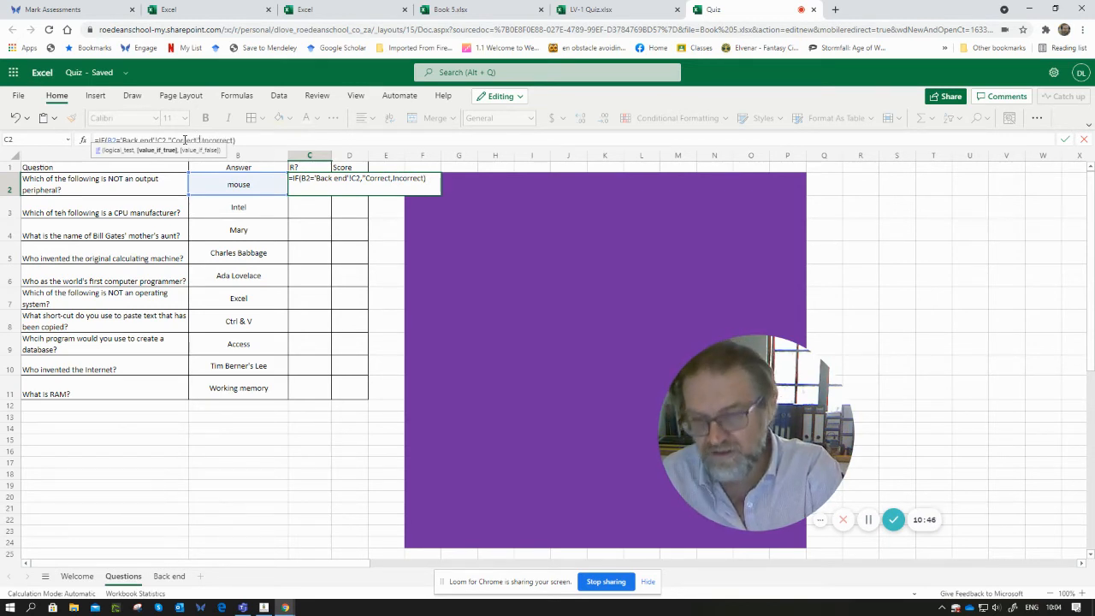
type("\"")
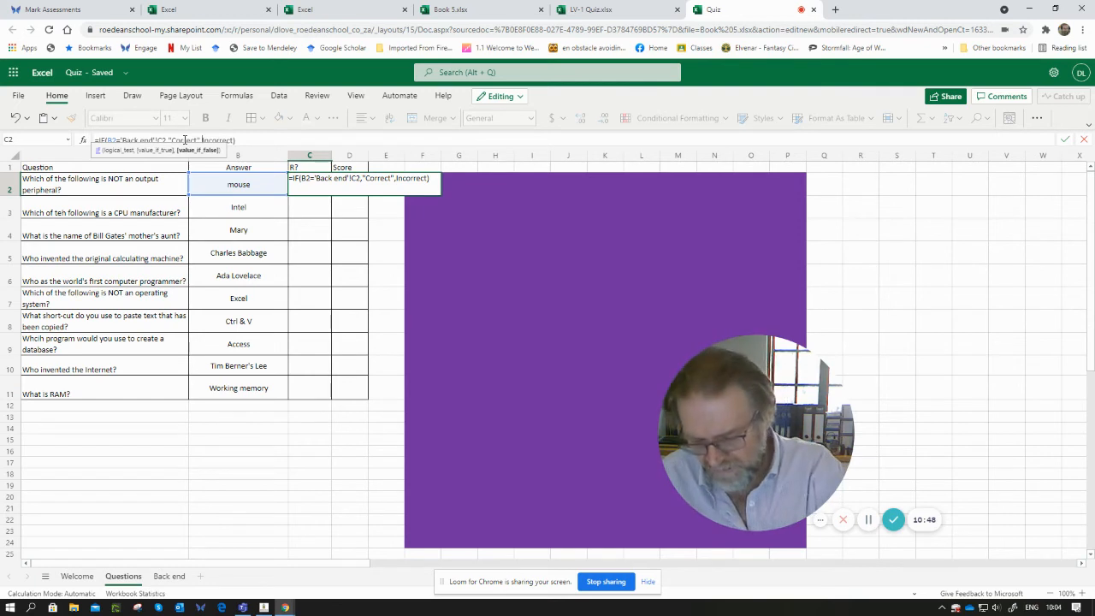
type("\"")
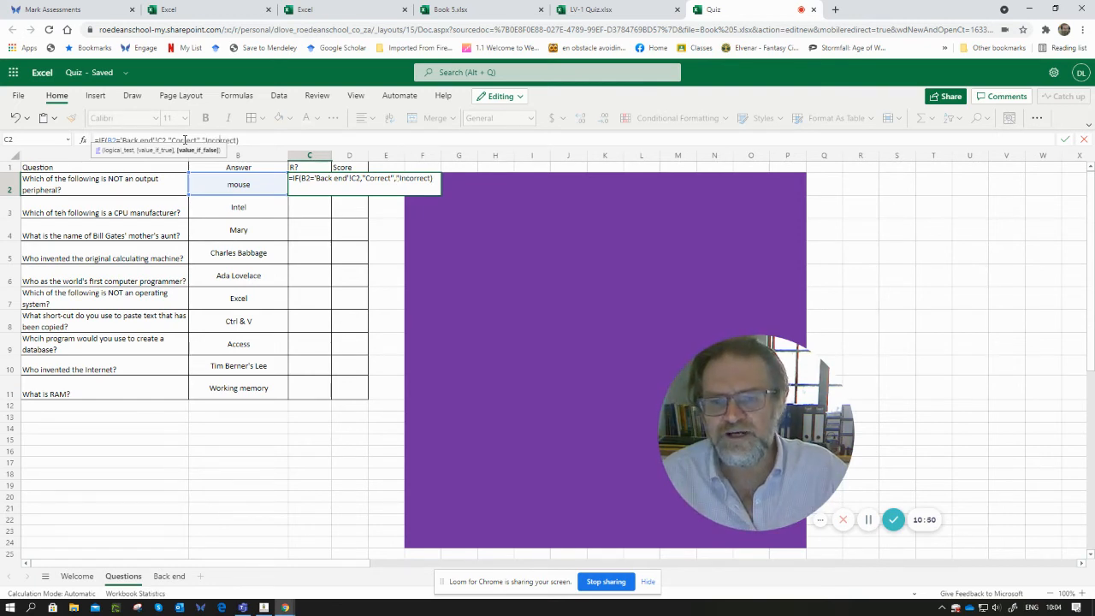
type("\"")
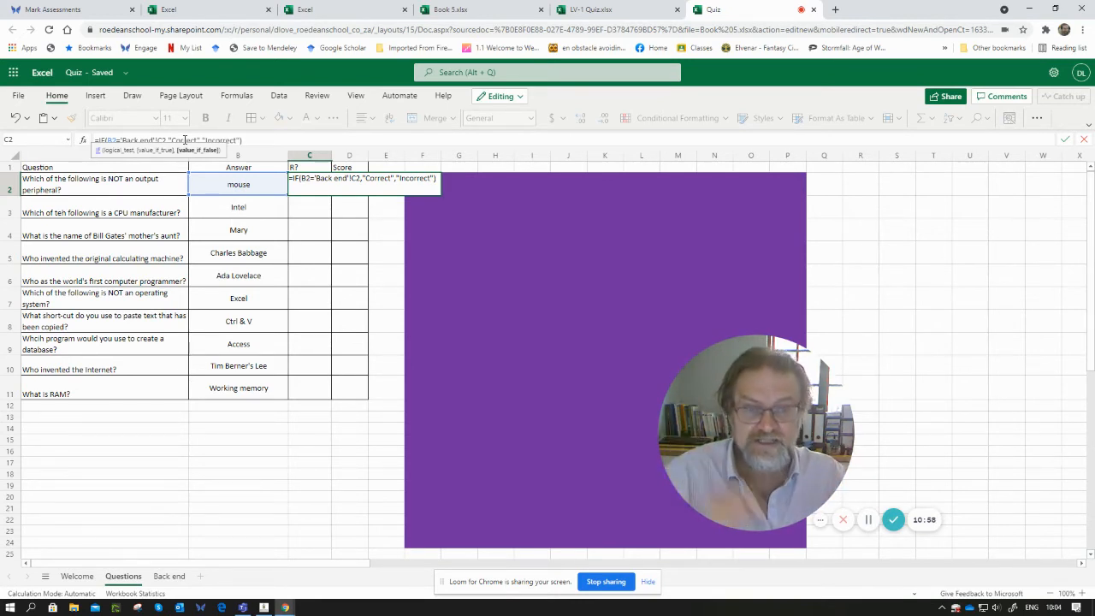
type(")")
key("Return")
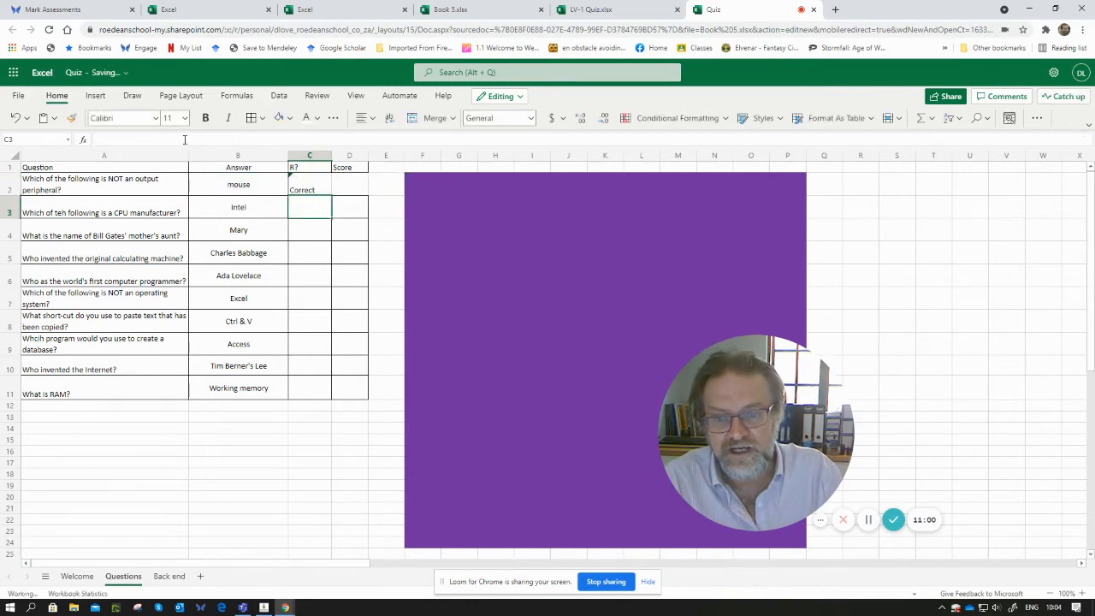
- Centre the contents of the R? column both horizontally and vertically
key("Up")
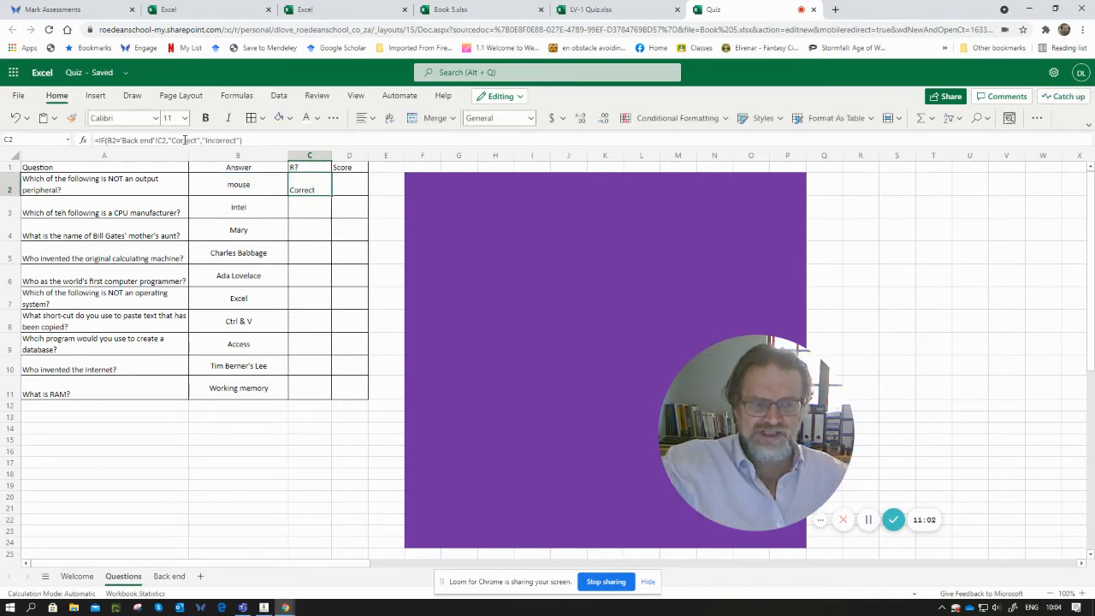
left_click(374, 119)
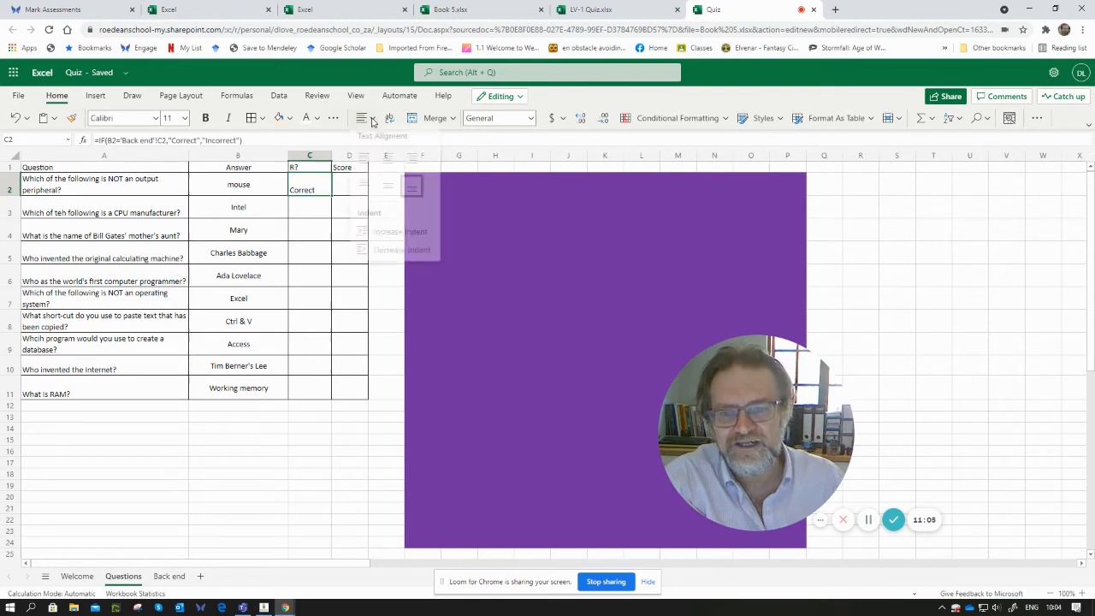
left_click(309, 158)
left_click(308, 158)
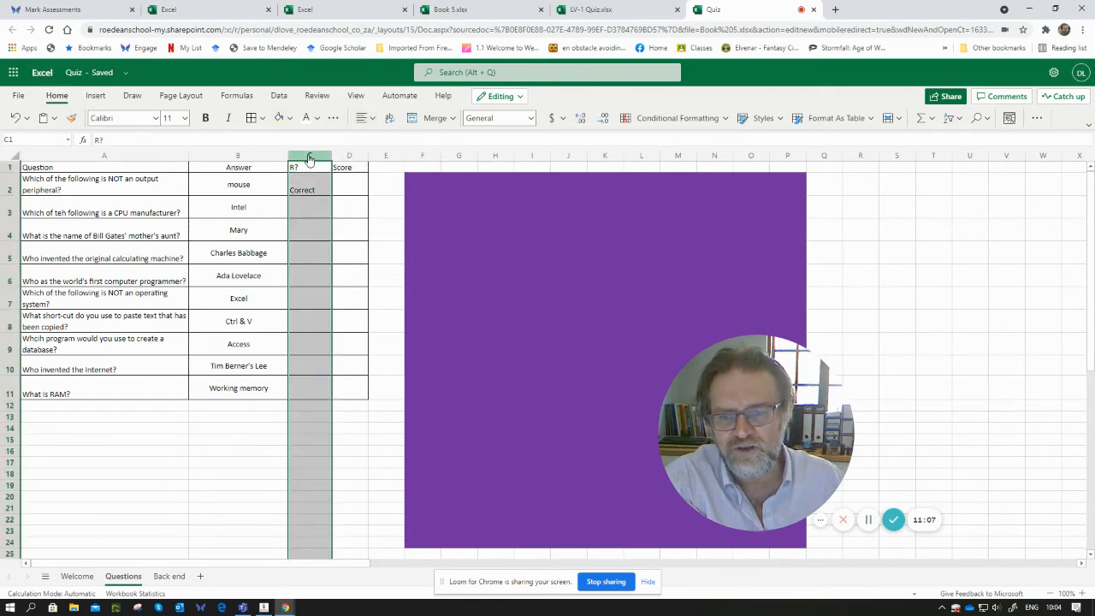
left_click(373, 118)
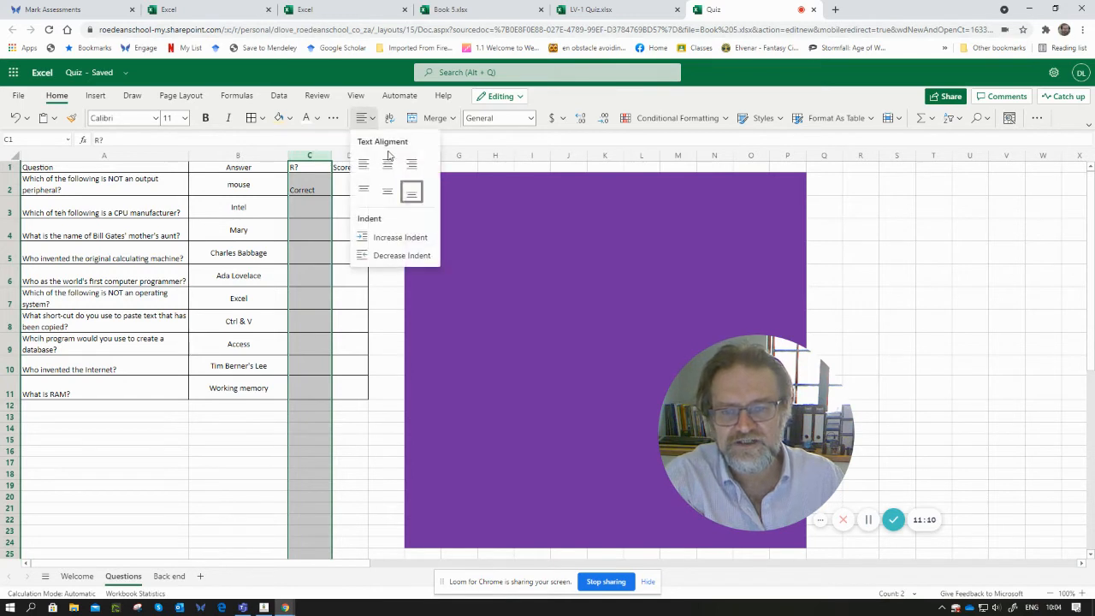
left_click(387, 163)
left_click(374, 119)
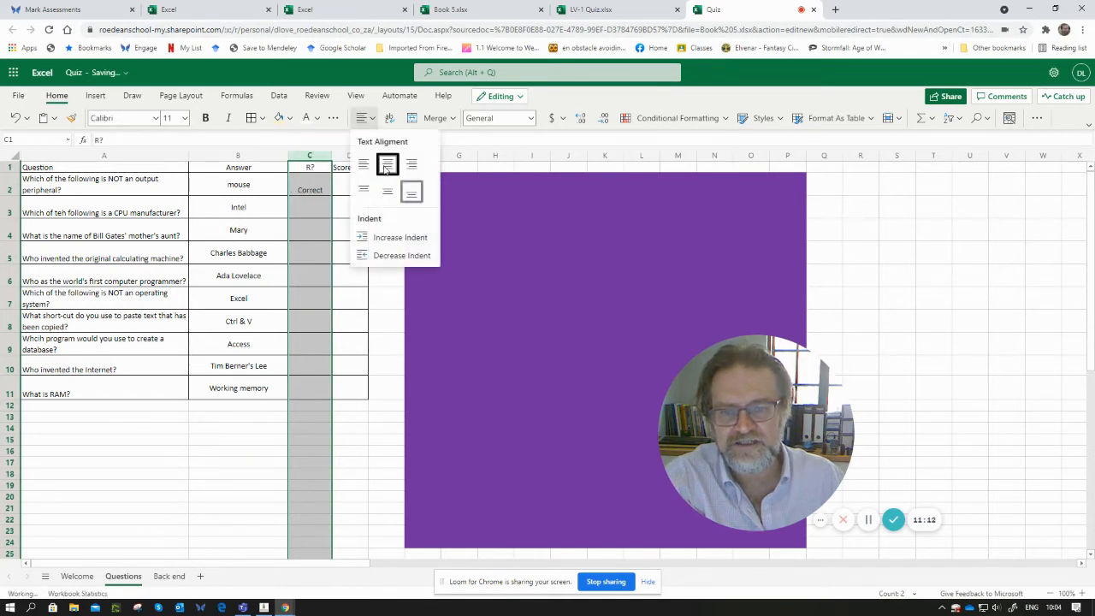
left_click(387, 190)
- Start an IF formula in cell C3 testing whether B3 equals cell D3 on the Back end sheet
left_click(321, 210)
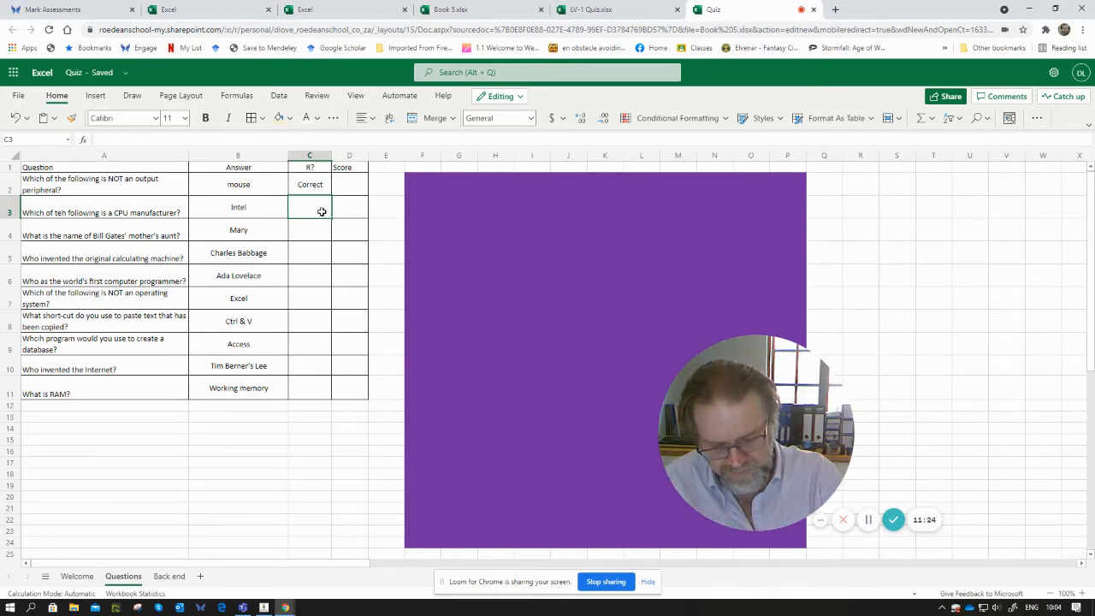
type("=")
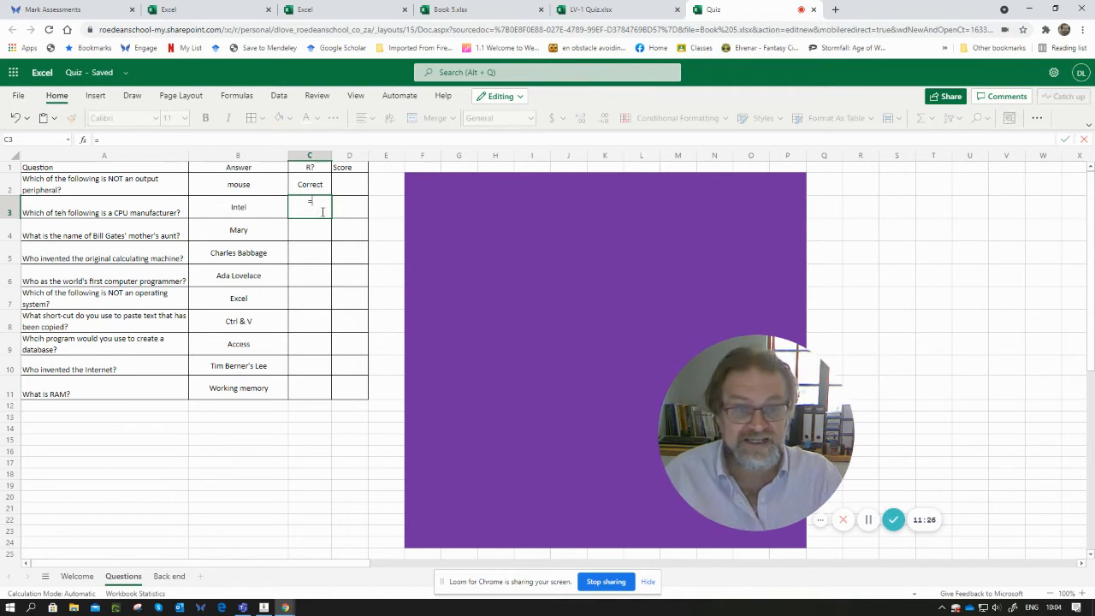
type("IF")
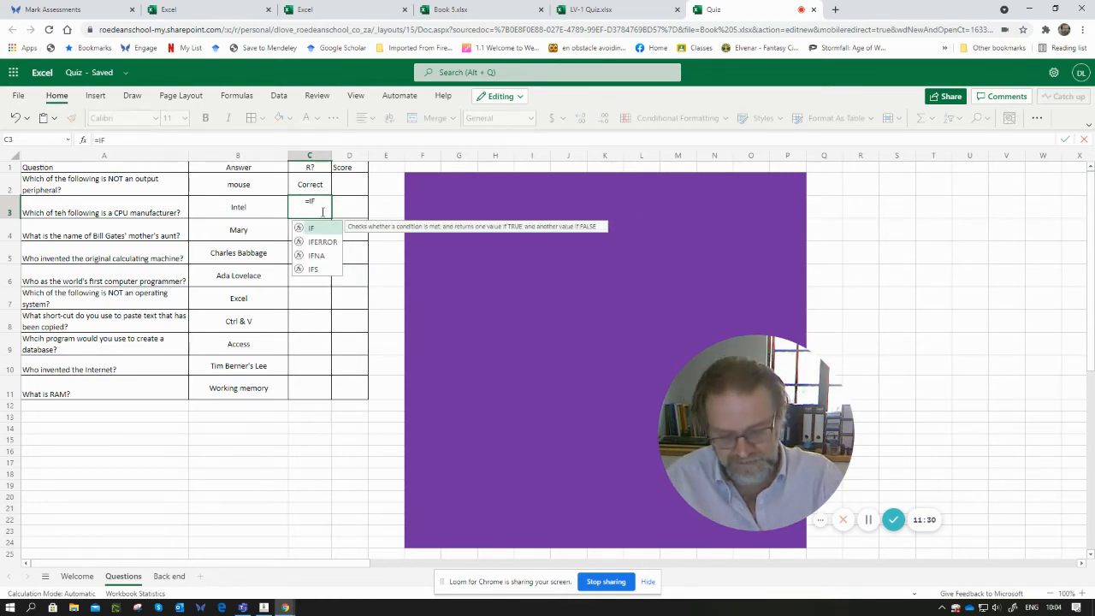
type("(")
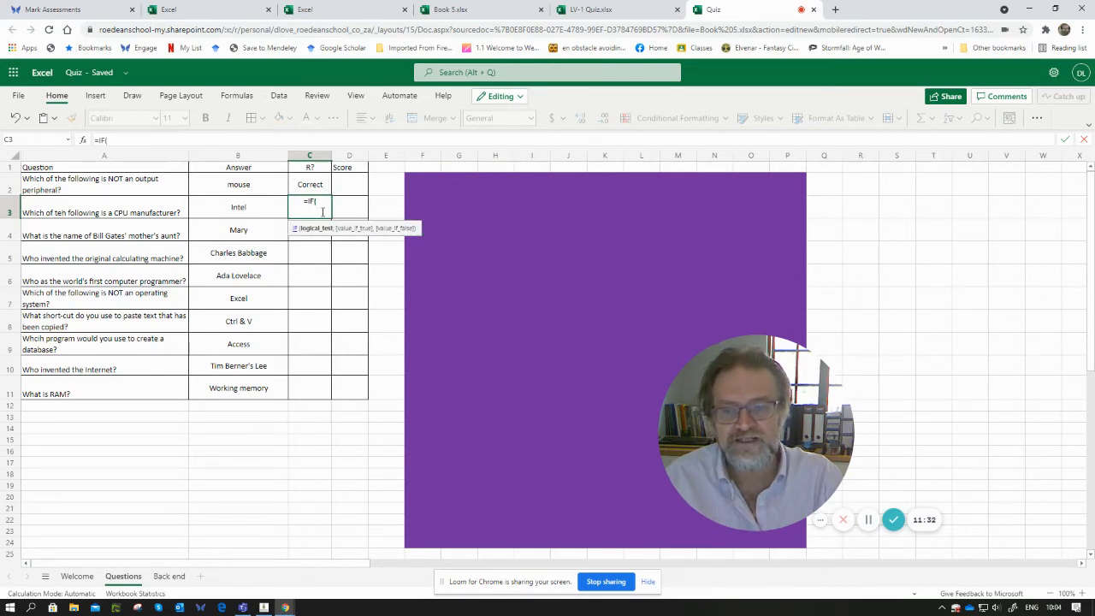
left_click(237, 207)
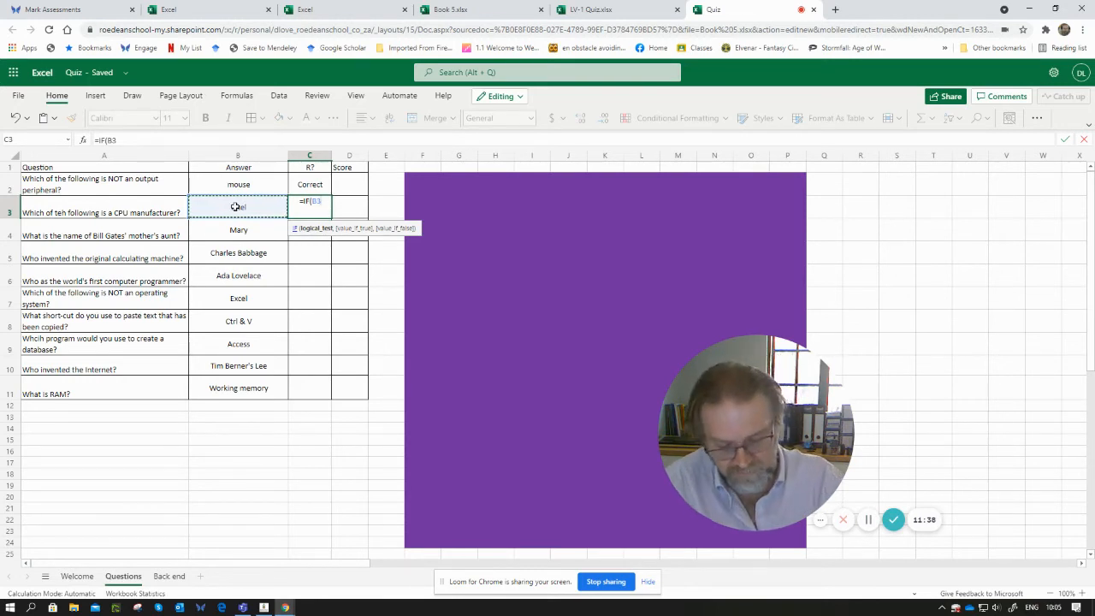
type("=")
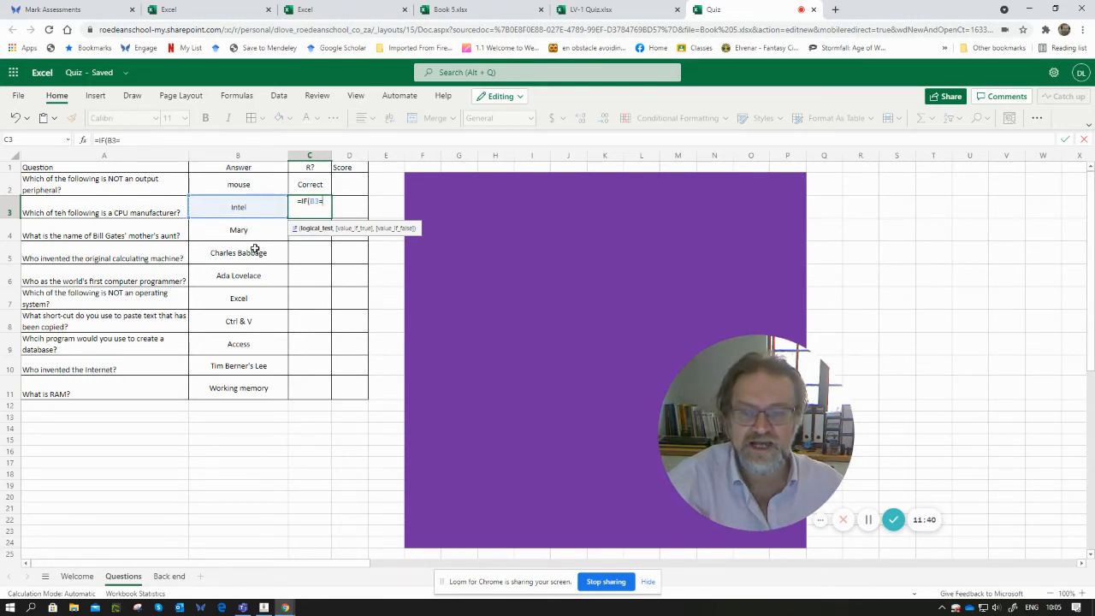
left_click(169, 576)
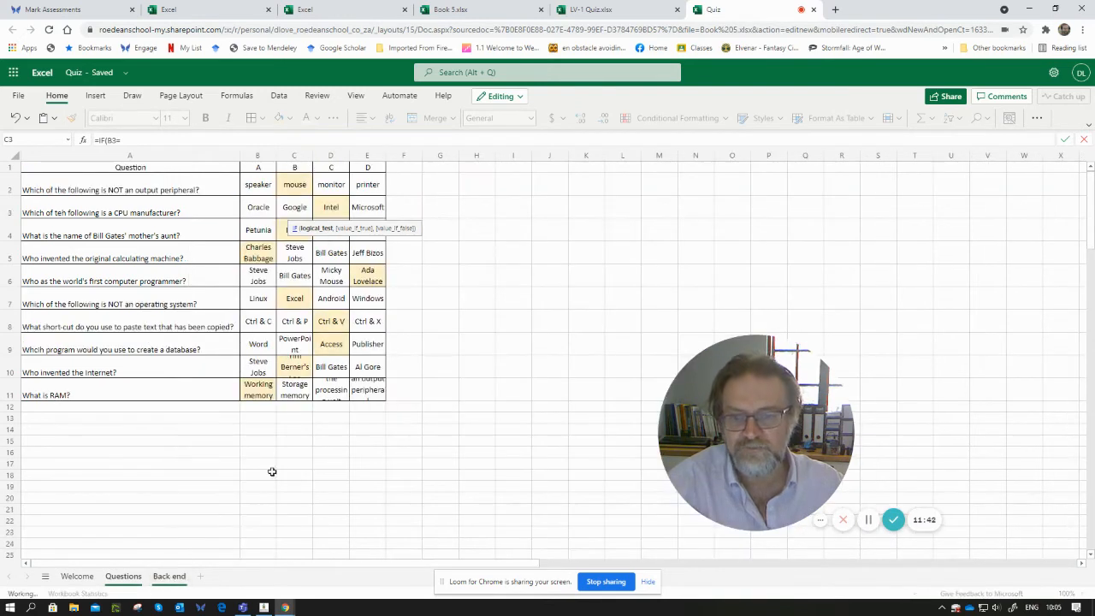
left_click(332, 207)
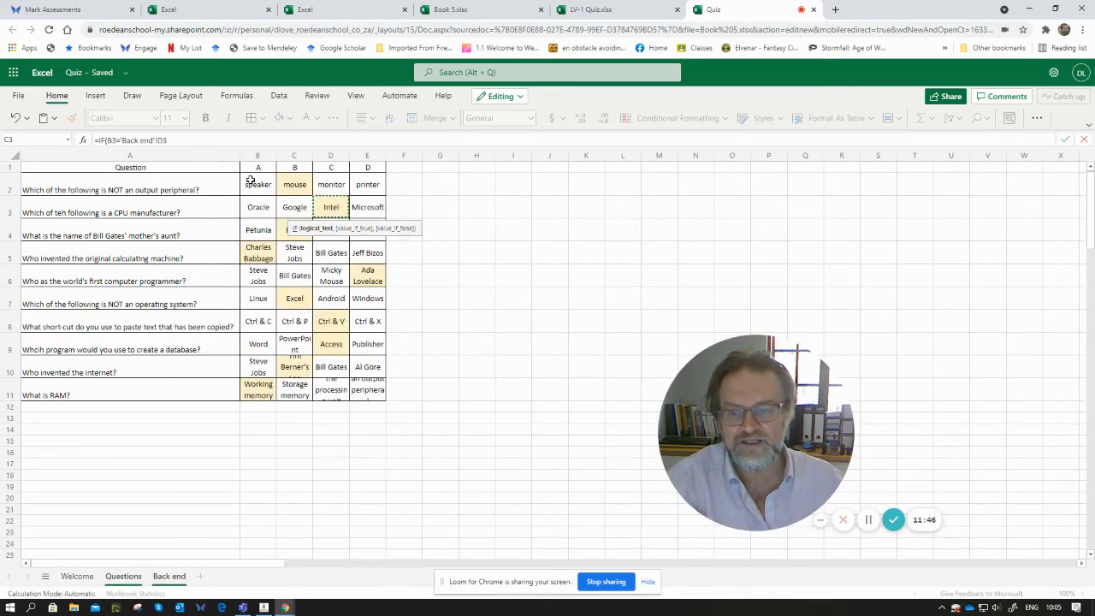
left_click(124, 581)
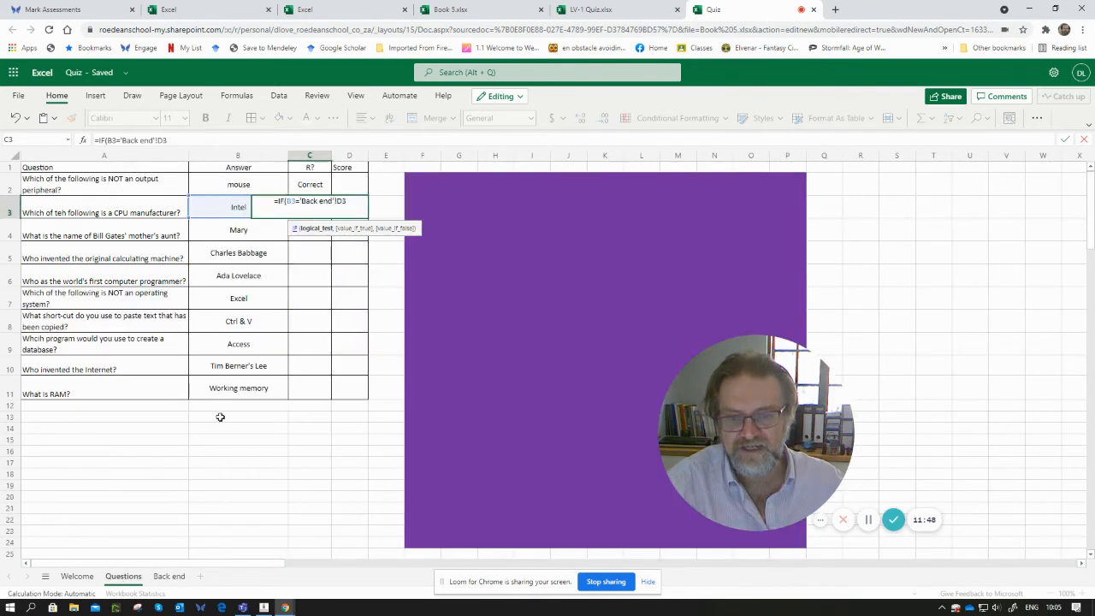
type(",")
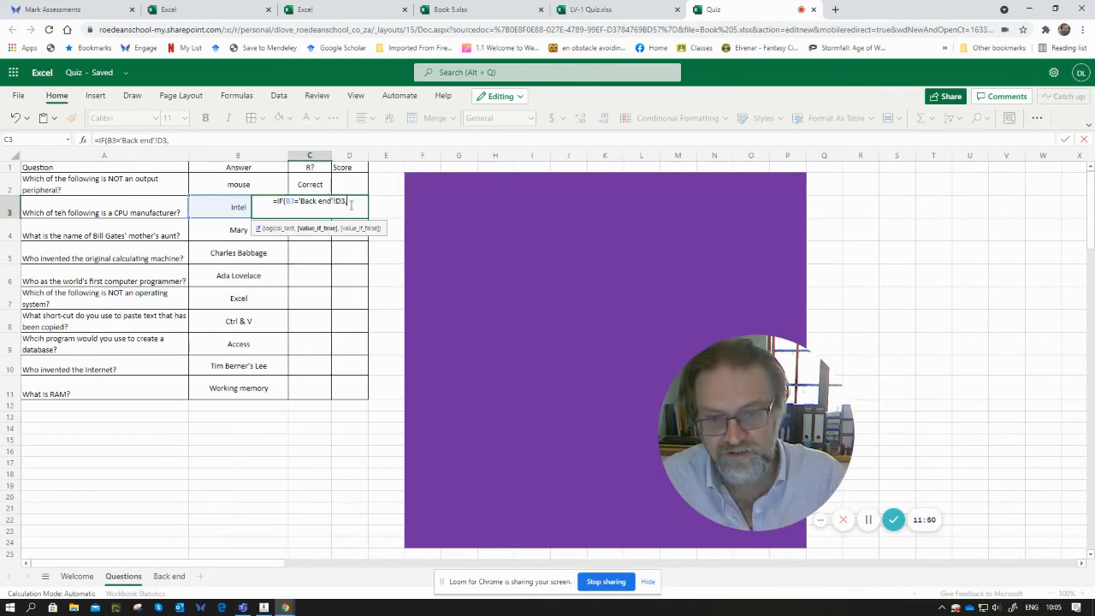
type("\"")
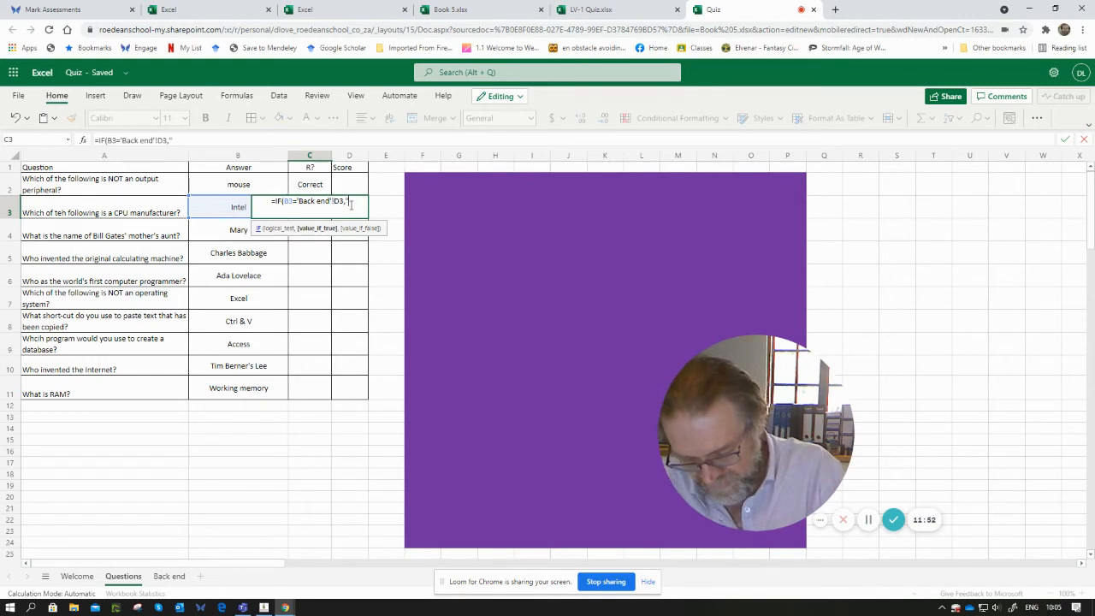
type("Correct\"")
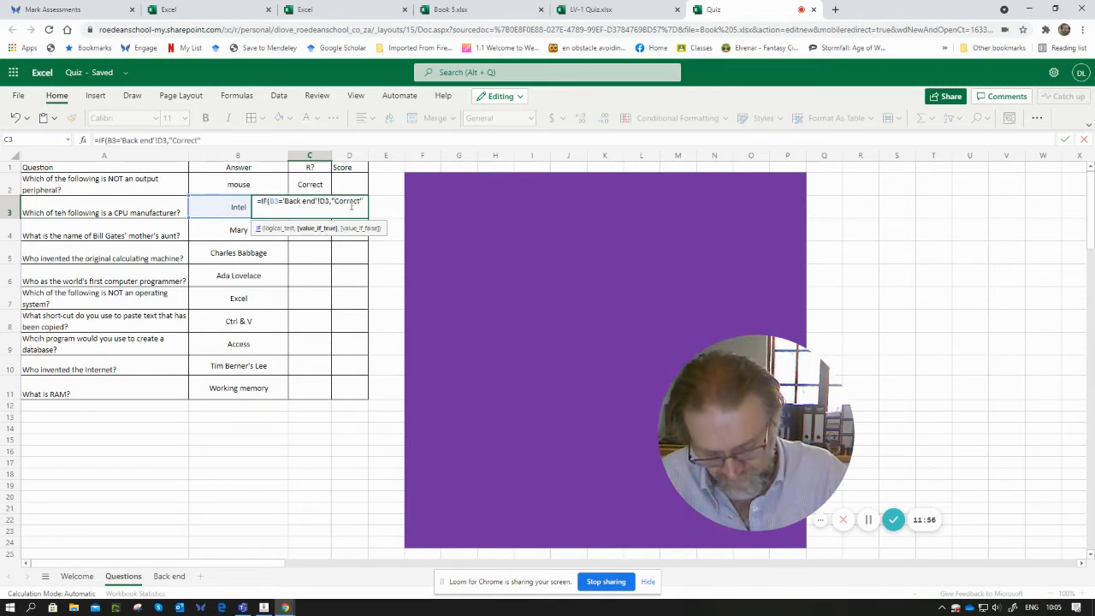
type(",")
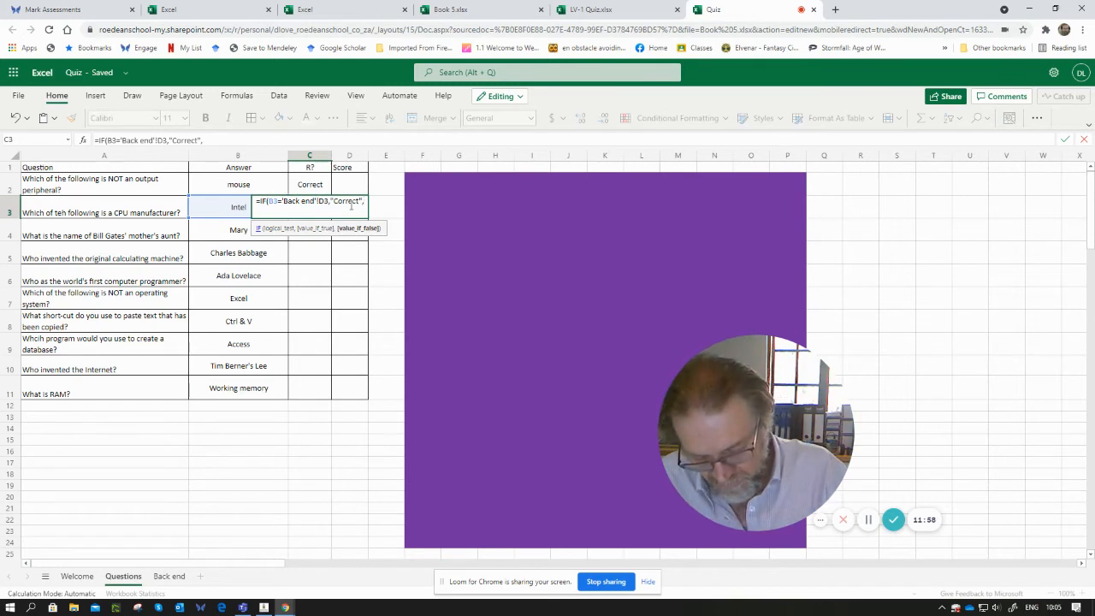
type("\"Inco")
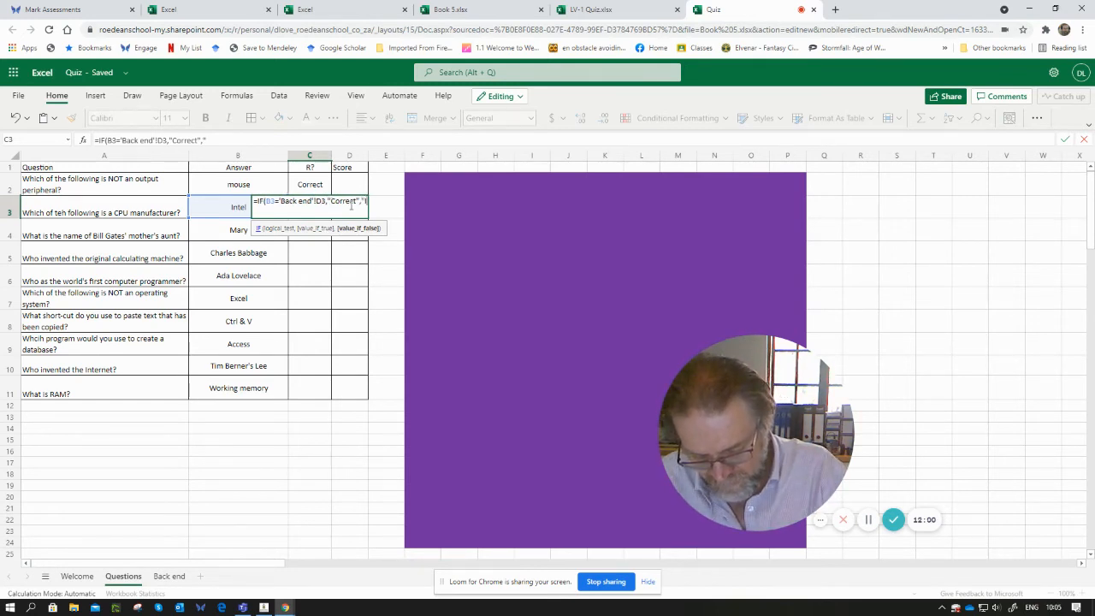
type("rrect")
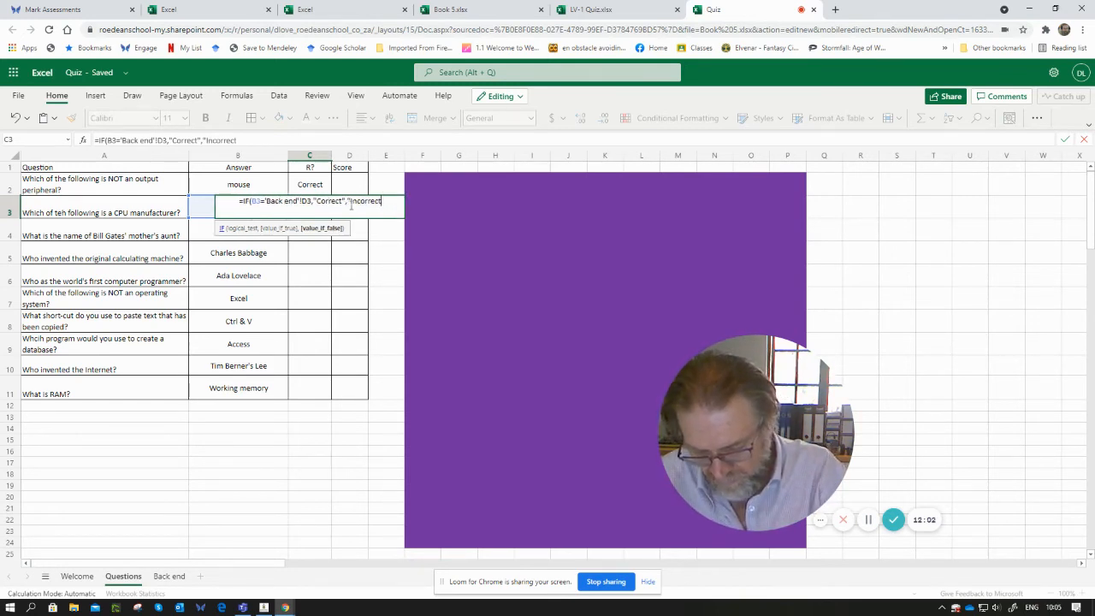
type("\")")
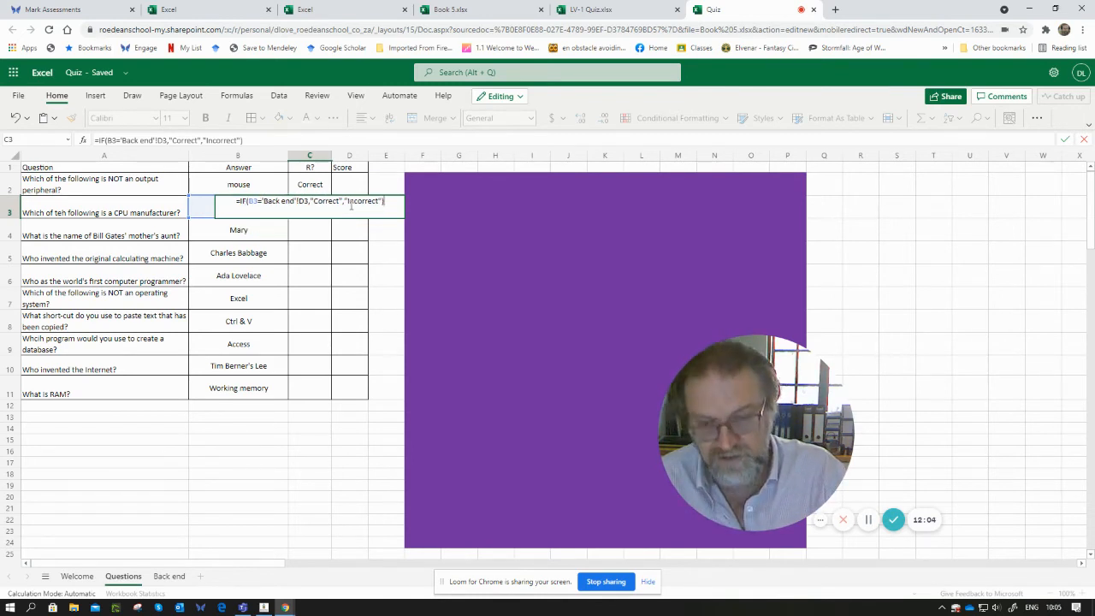
- Complete the C3 formula with "Correct" as the true result and "Incorrect" as the false result
key("Return")
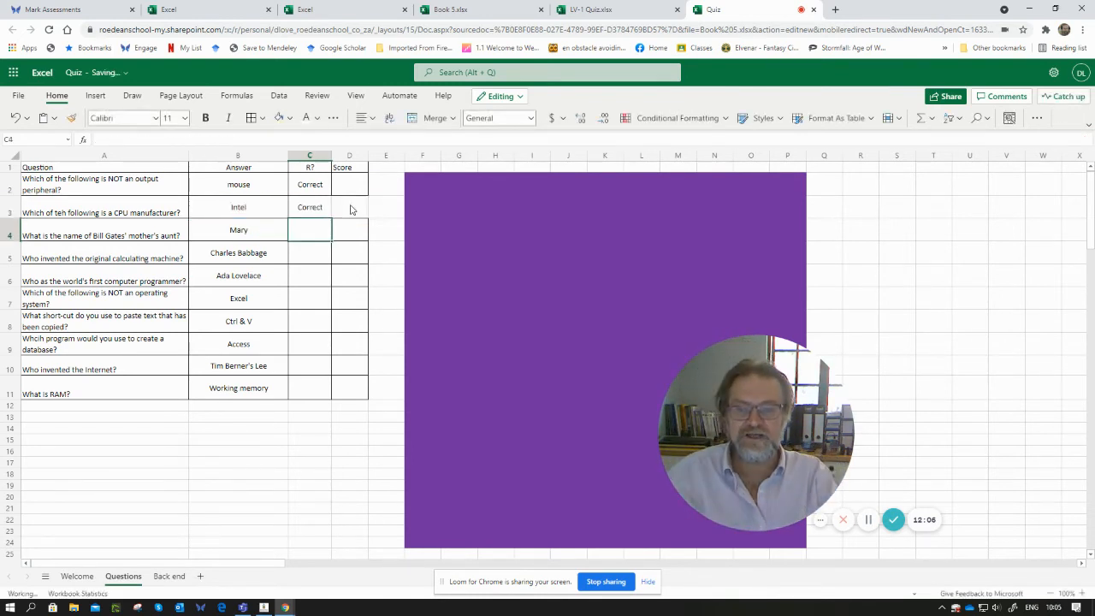
- Change the answer in B3 to Oracle from its drop-down to test the C3 formula
key("Up")
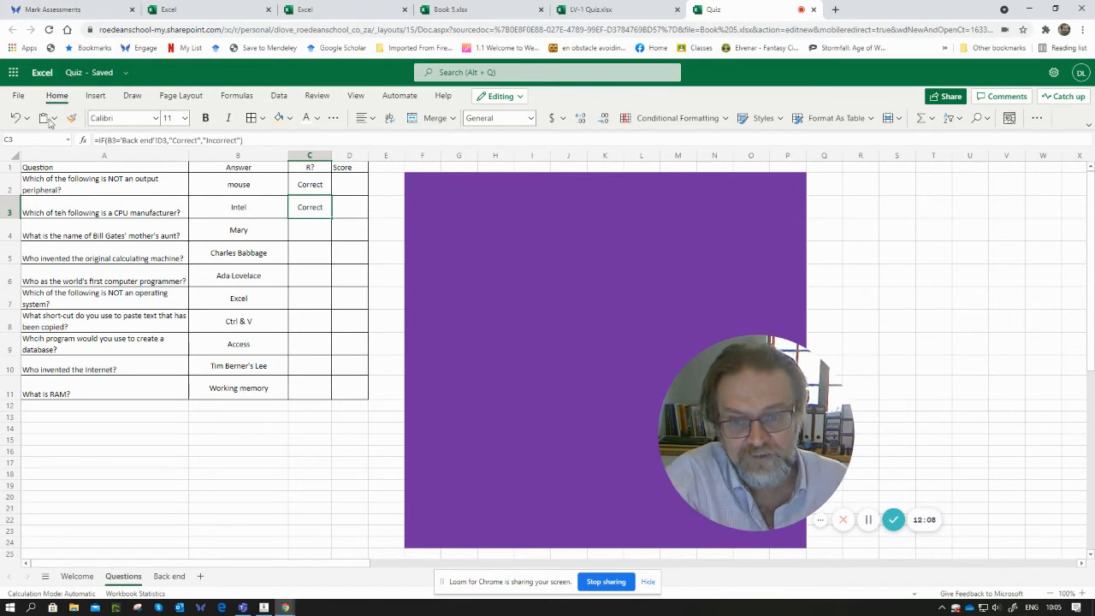
left_click(265, 207)
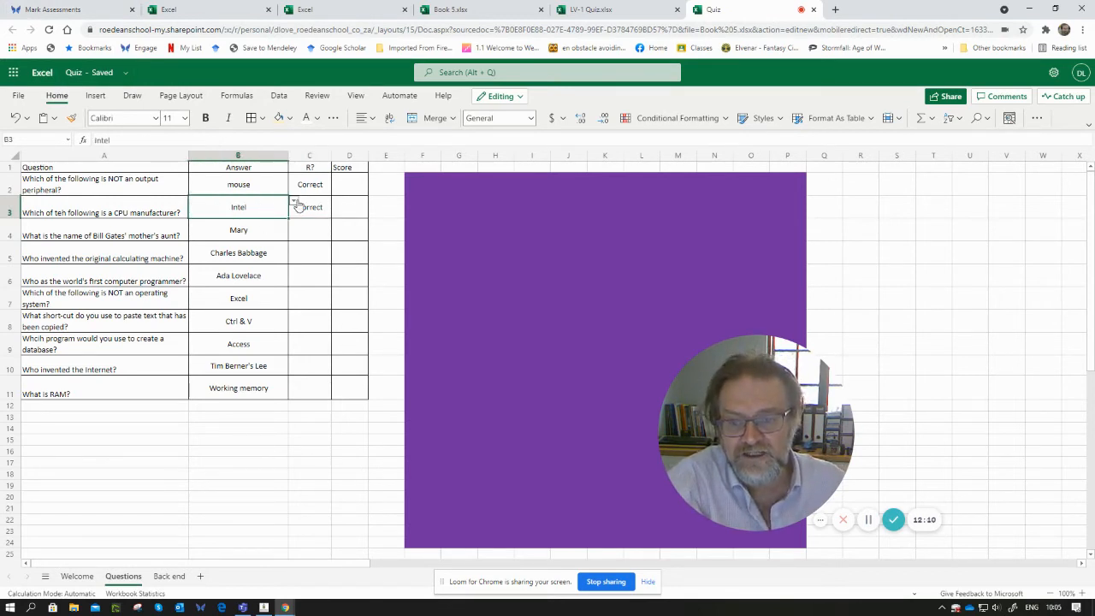
left_click(294, 203)
left_click(212, 231)
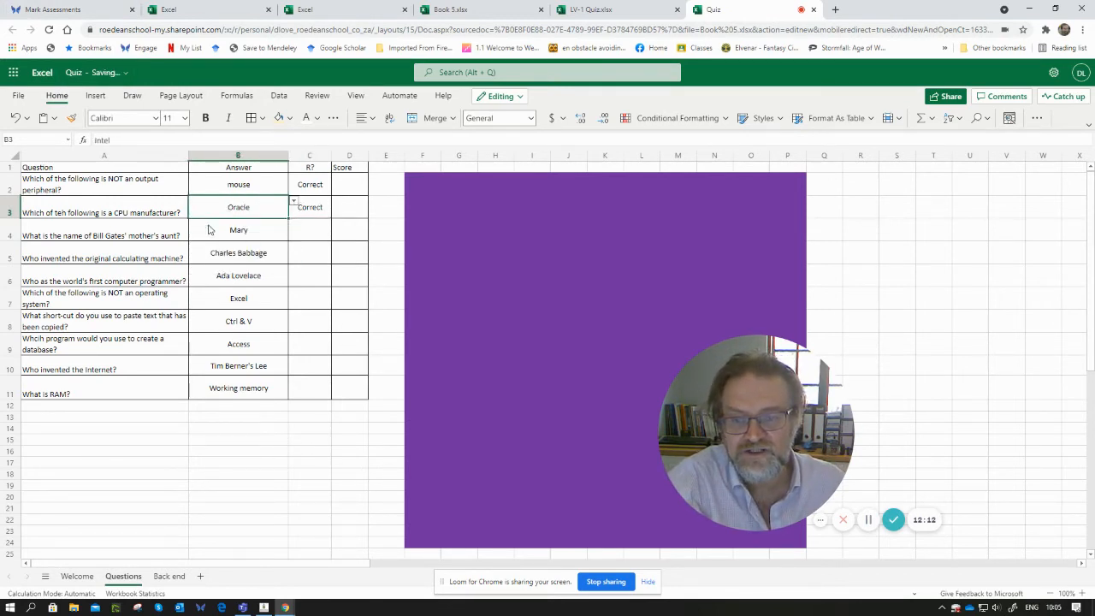
left_click(306, 210)
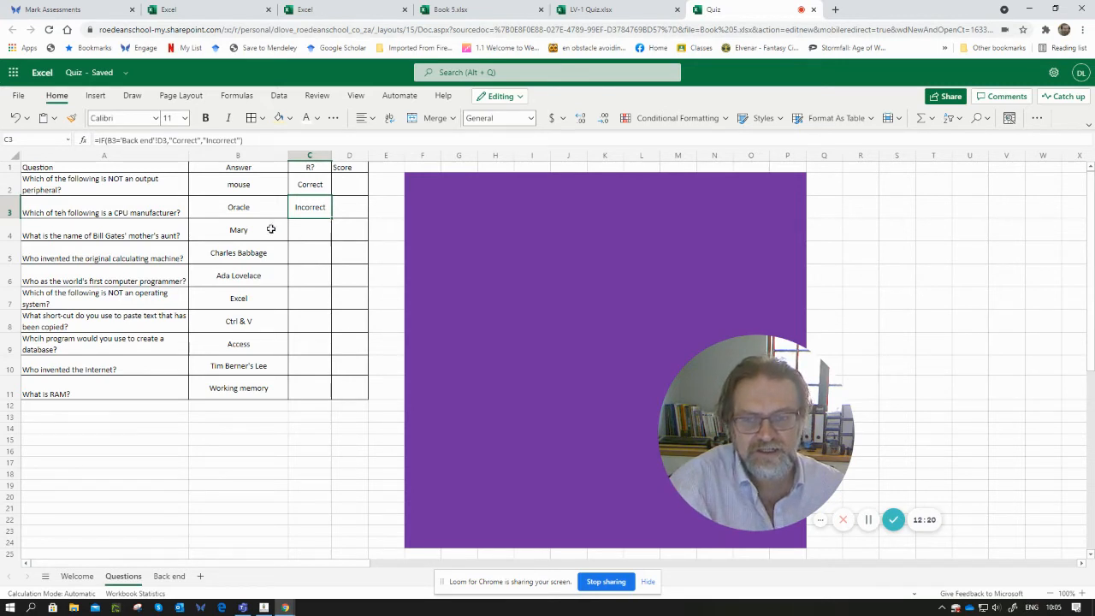
- Start an IF formula in cell C4 testing whether B4 equals cell C4 on the Back end sheet
left_click(304, 228)
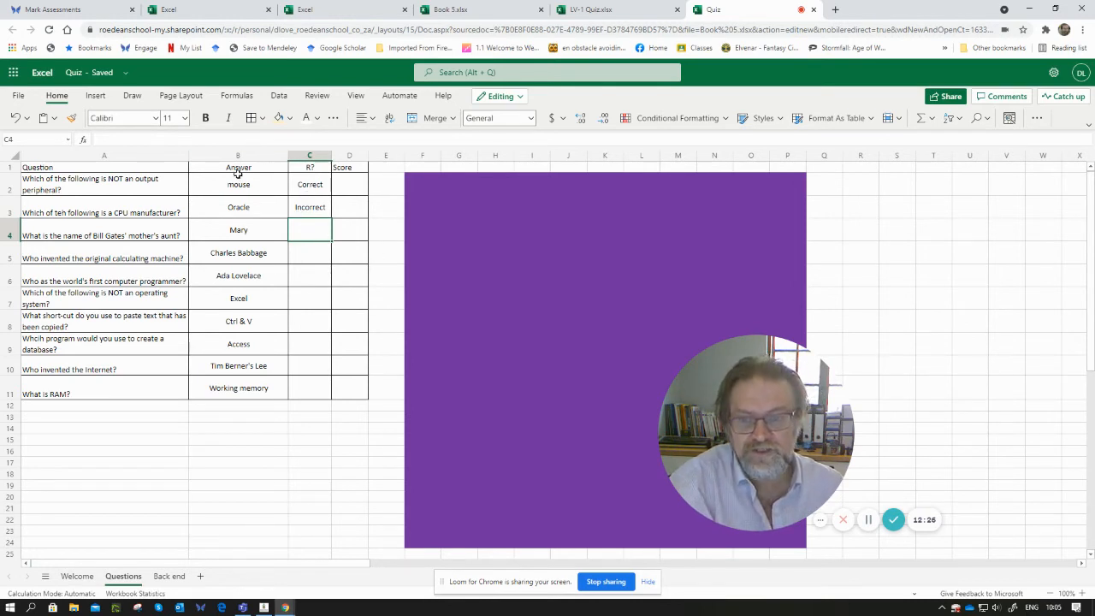
left_click(97, 137)
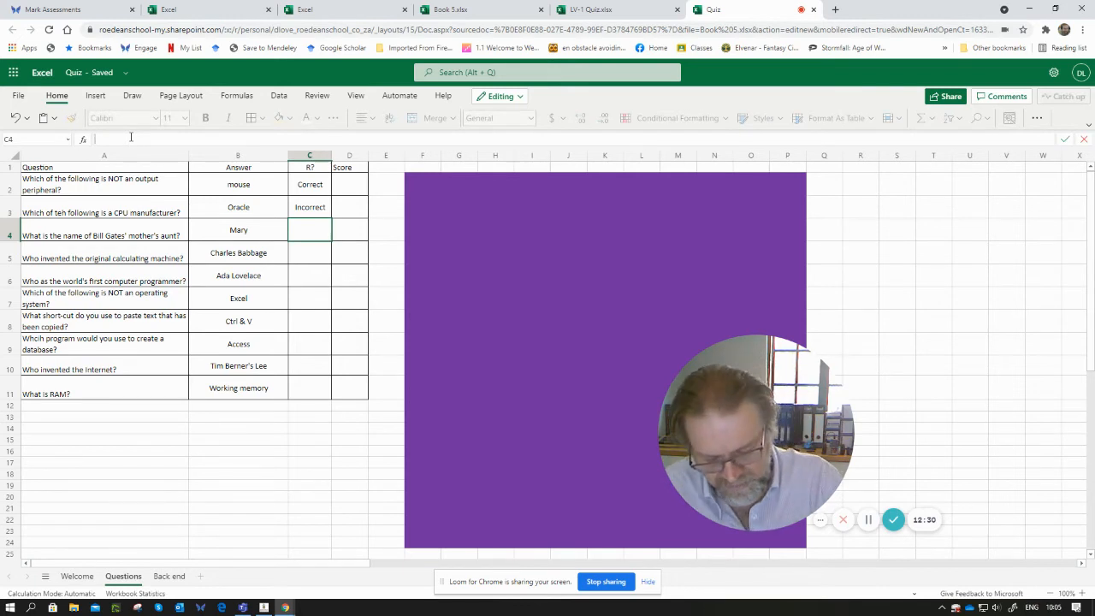
type("=if")
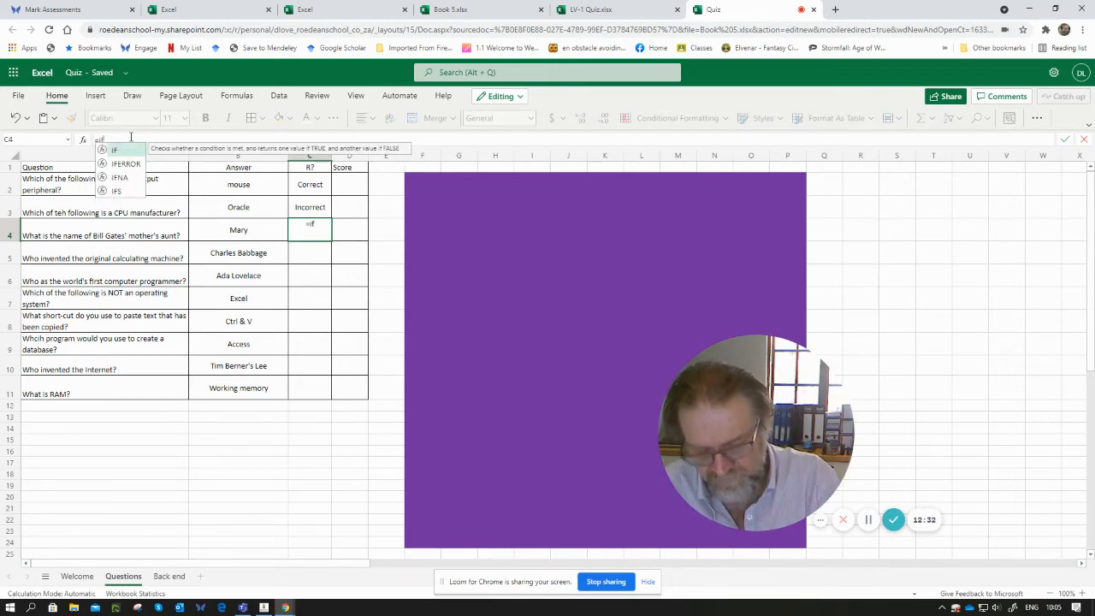
type("(")
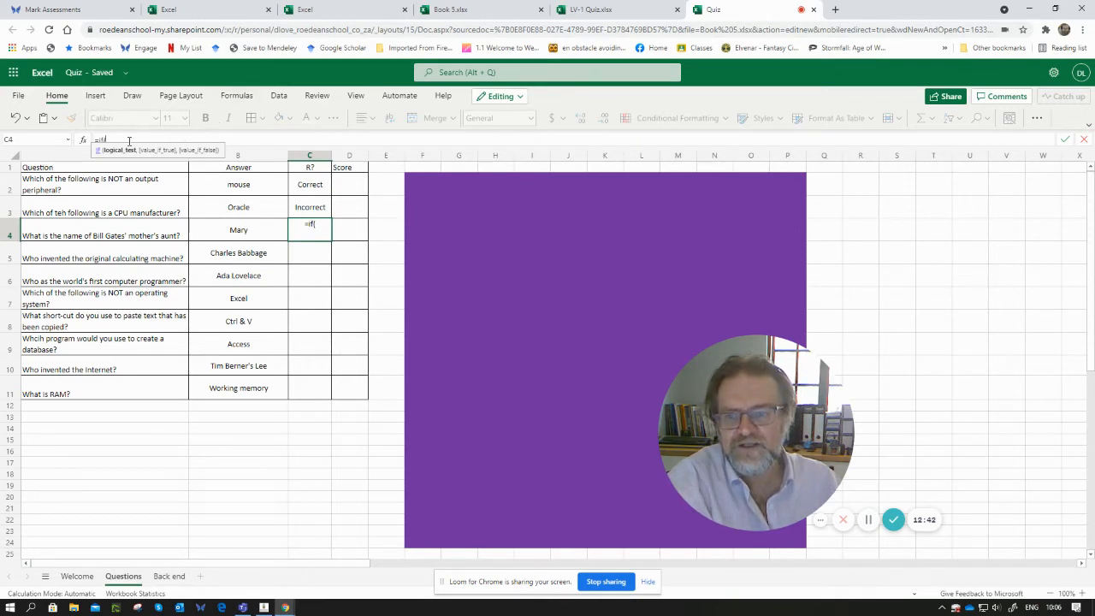
left_click(244, 231)
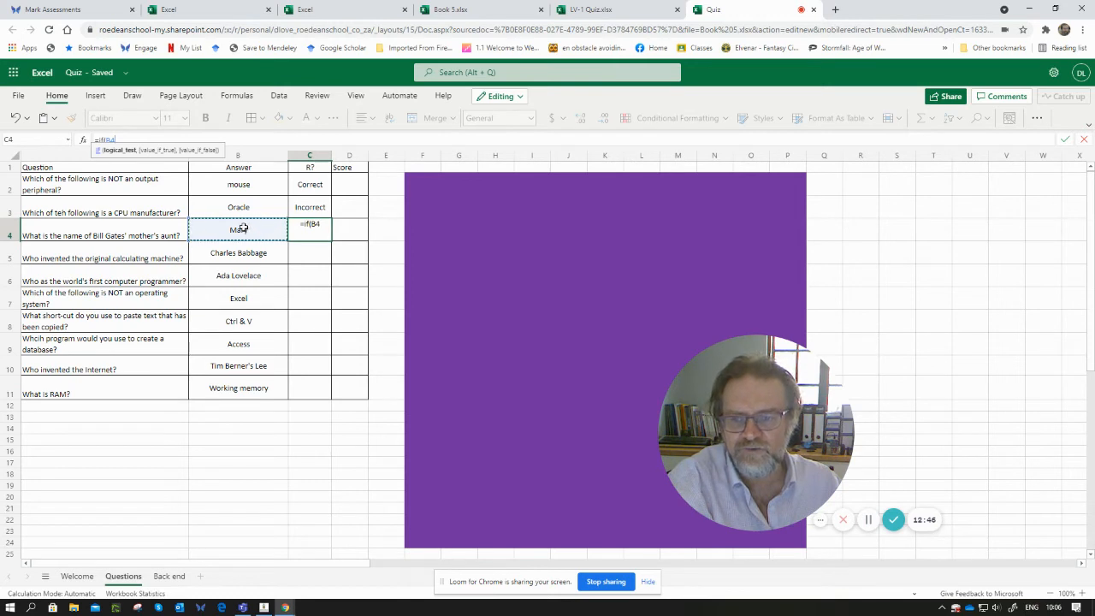
type("=")
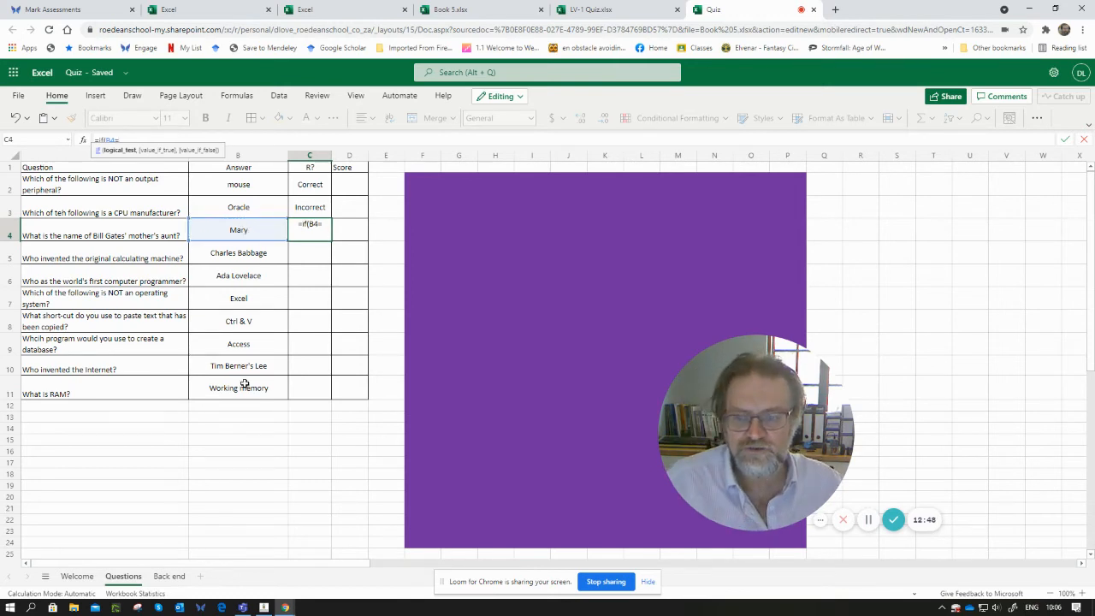
left_click(168, 577)
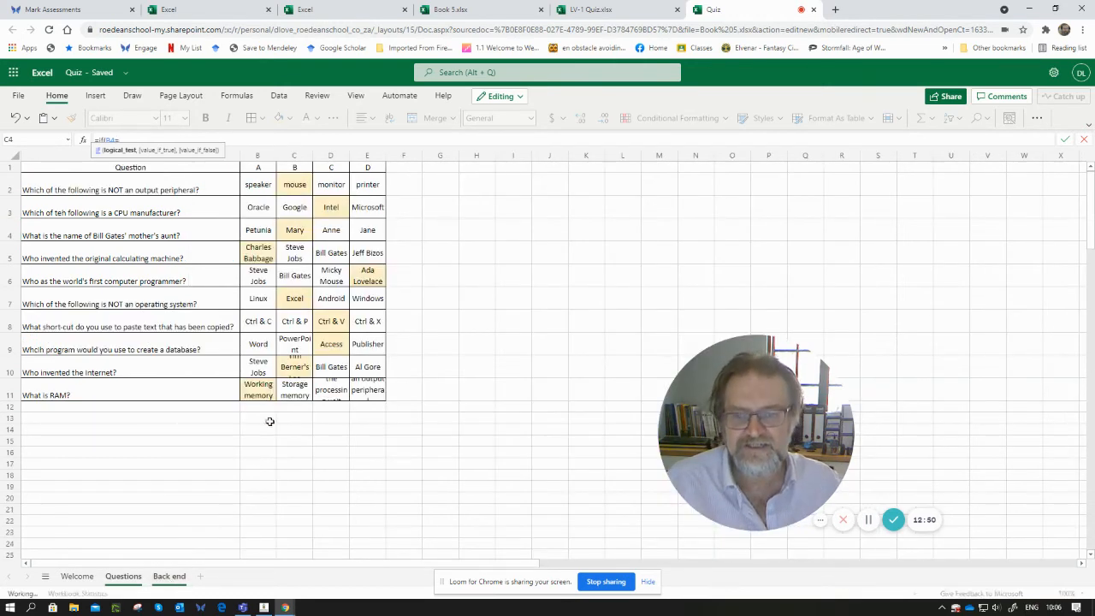
left_click(295, 230)
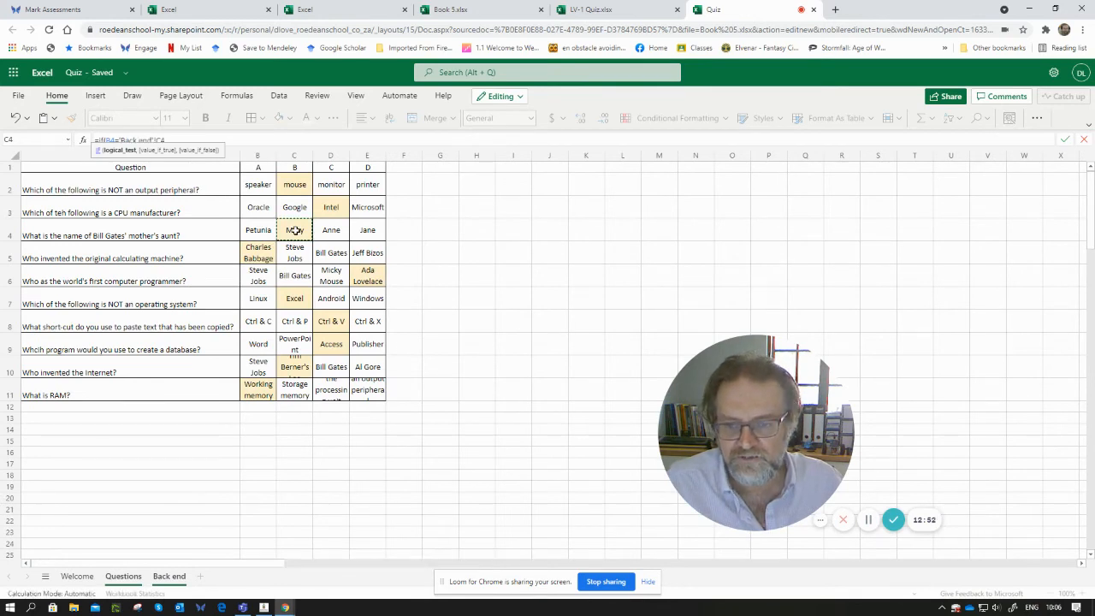
left_click(123, 576)
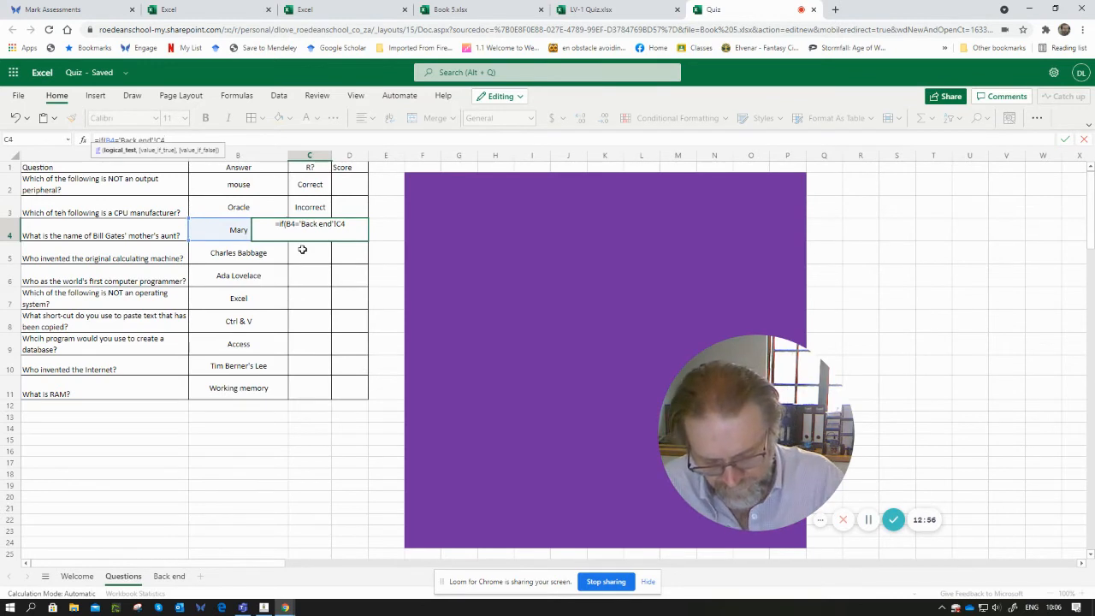
- Complete the C4 formula with "Correct" as the true result and "Incorrect" as the false result
type(",\"")
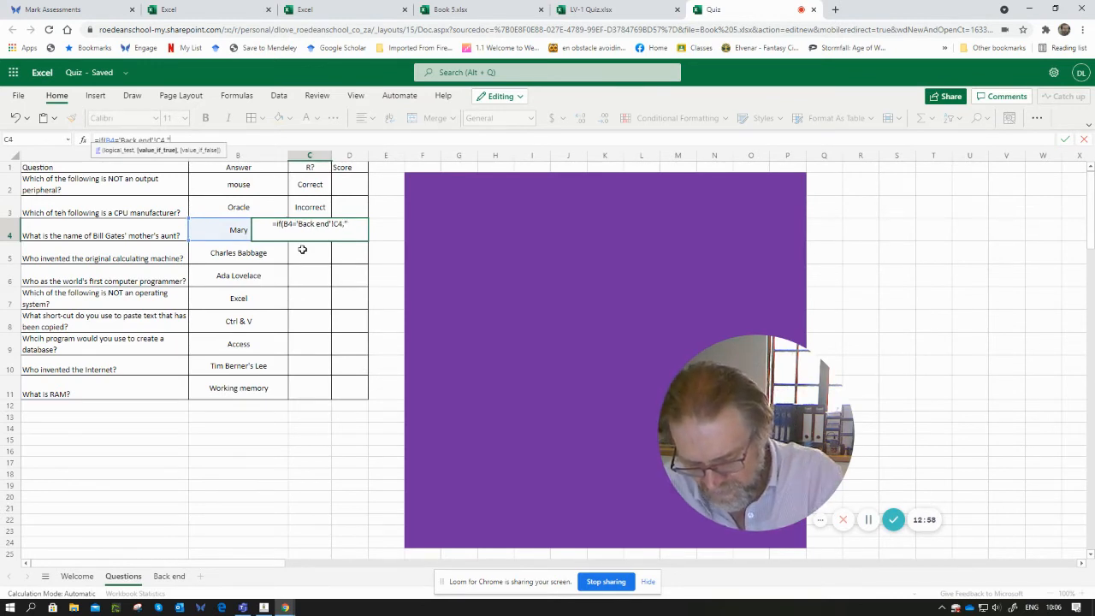
type("Correct")
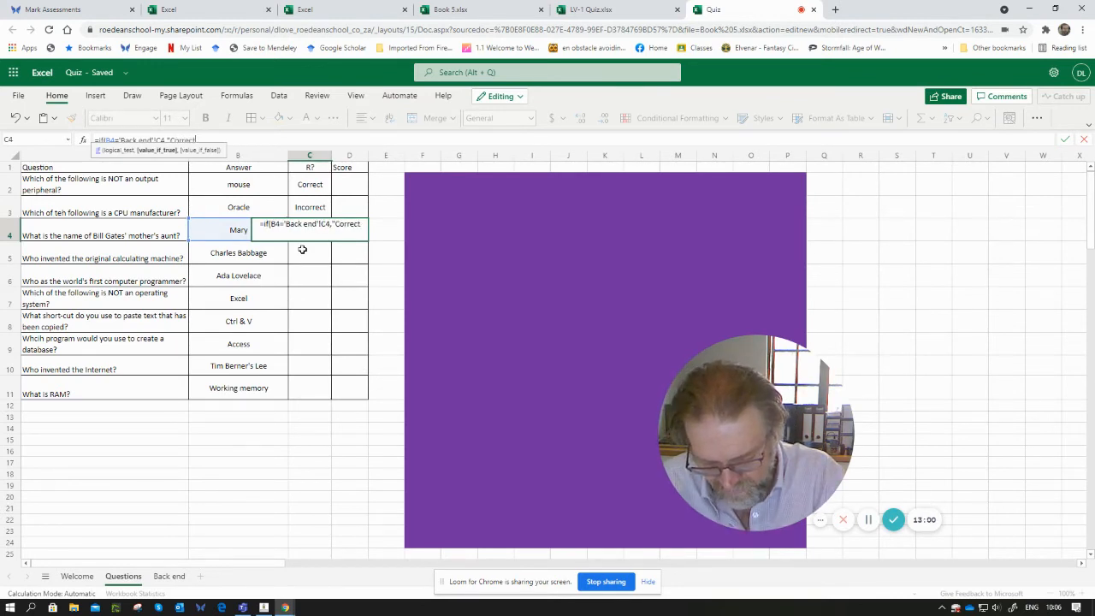
type("\"")
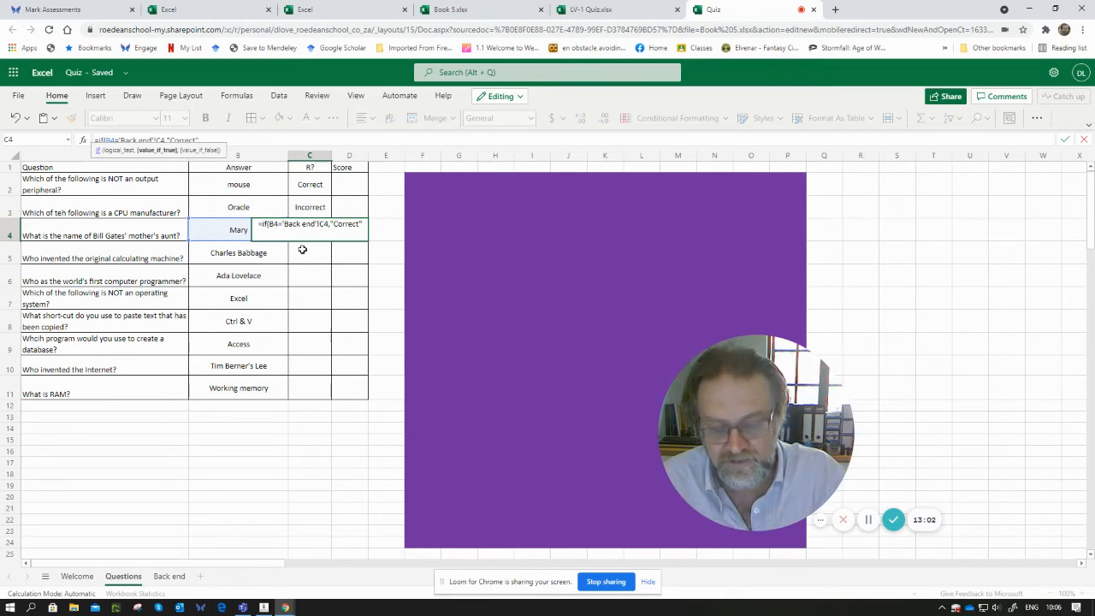
type(",\"")
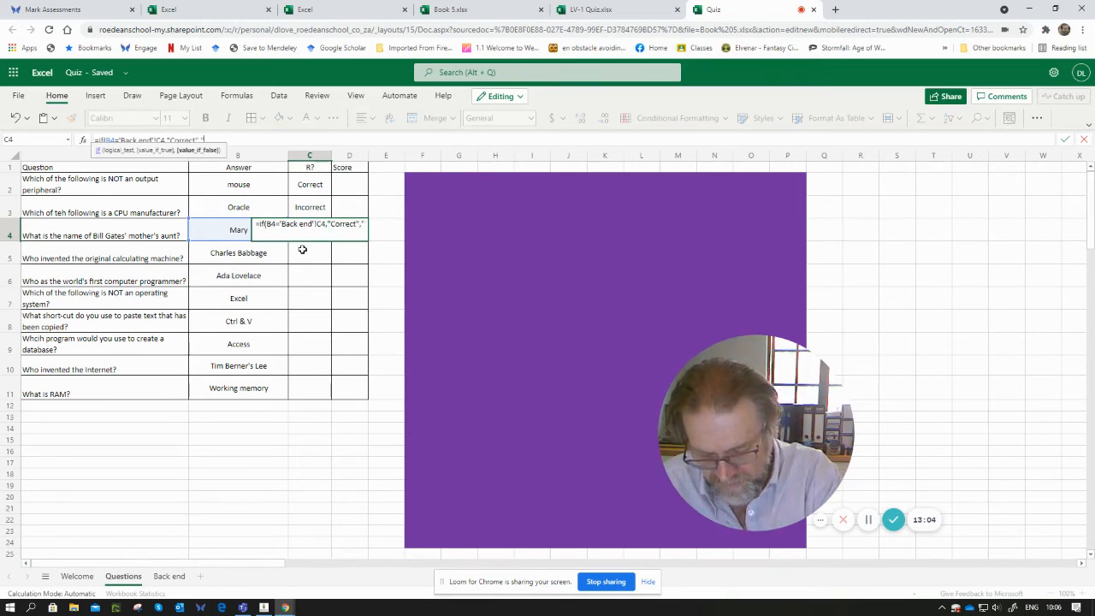
type("Incorrect")
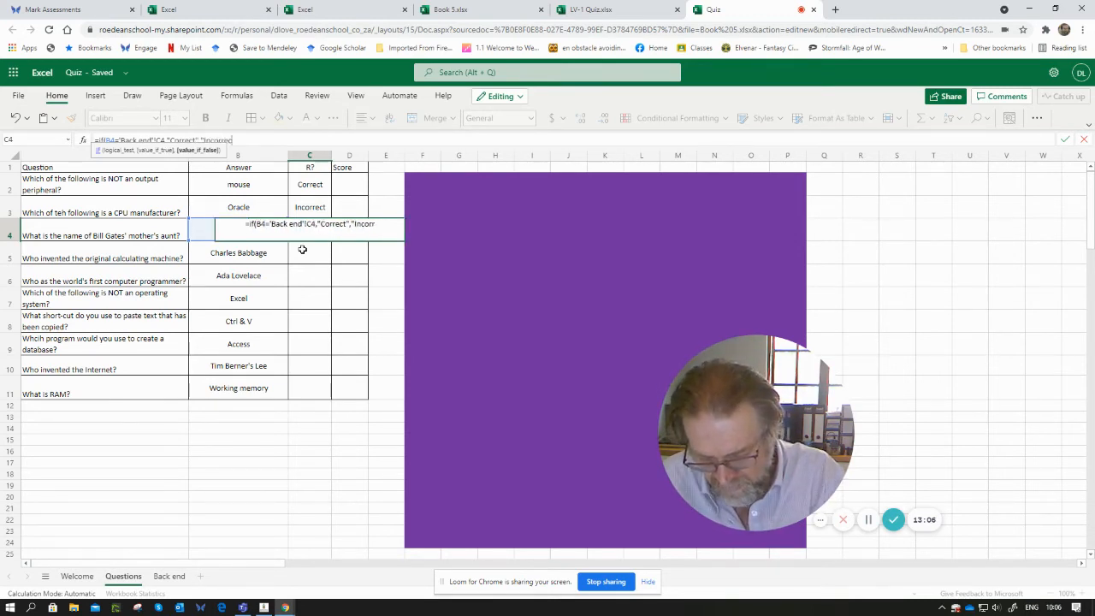
type("\")")
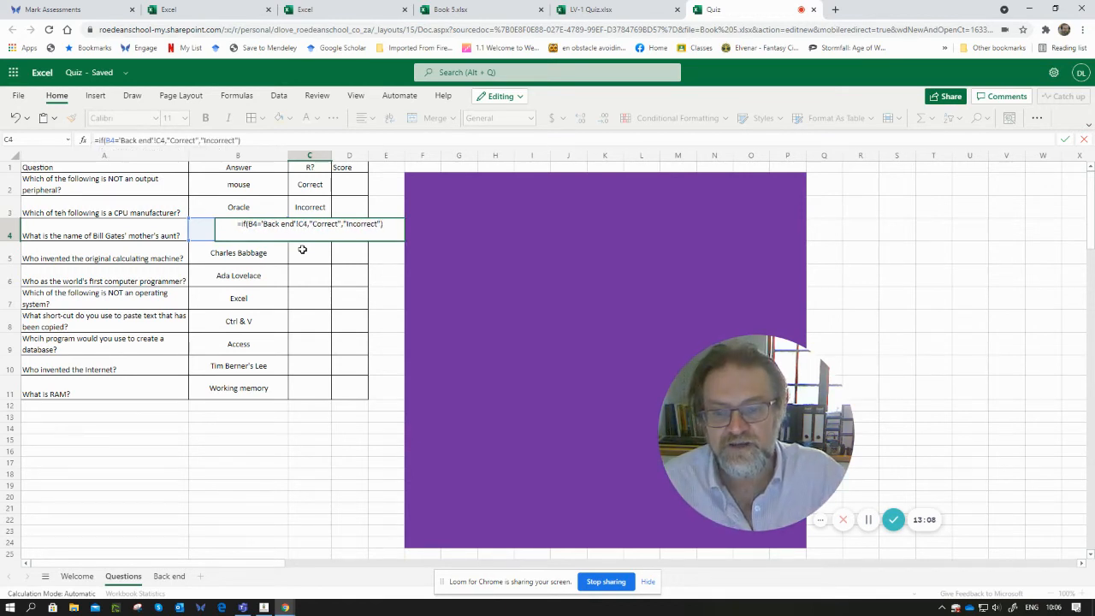
key("Return")
key("Up")
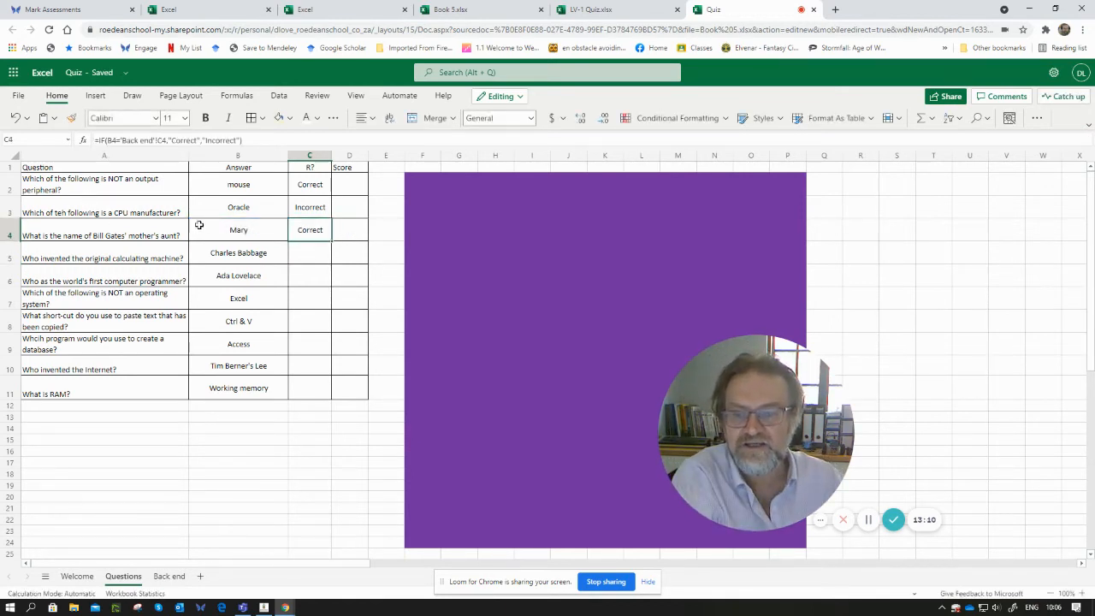
- Change the answer in B4 to Petunia from its drop-down to test the C4 formula
left_click(243, 233)
left_click(293, 225)
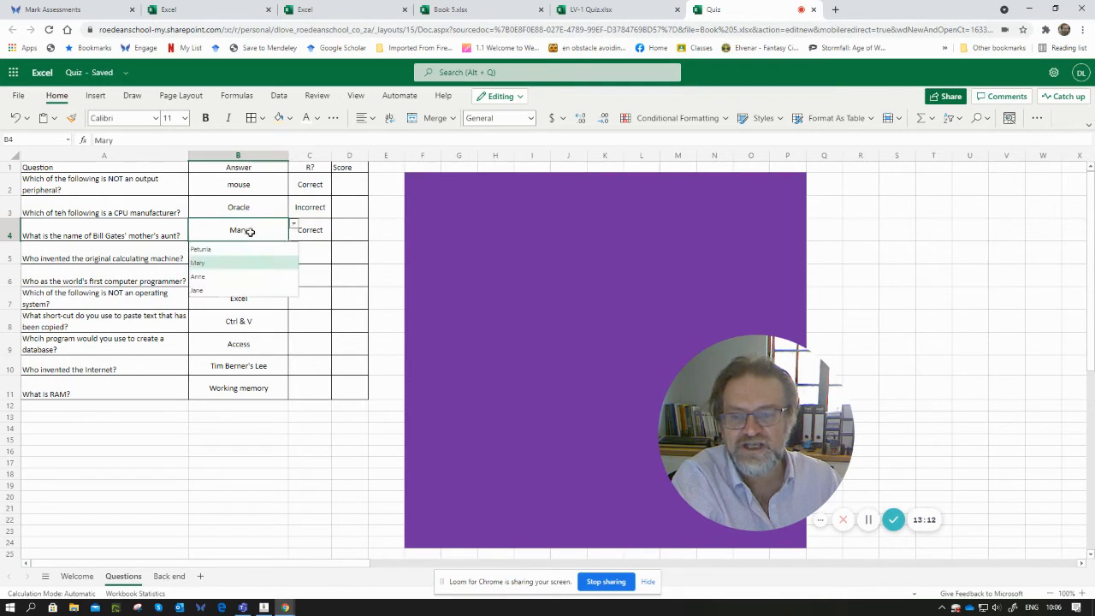
left_click(217, 249)
left_click(319, 229)
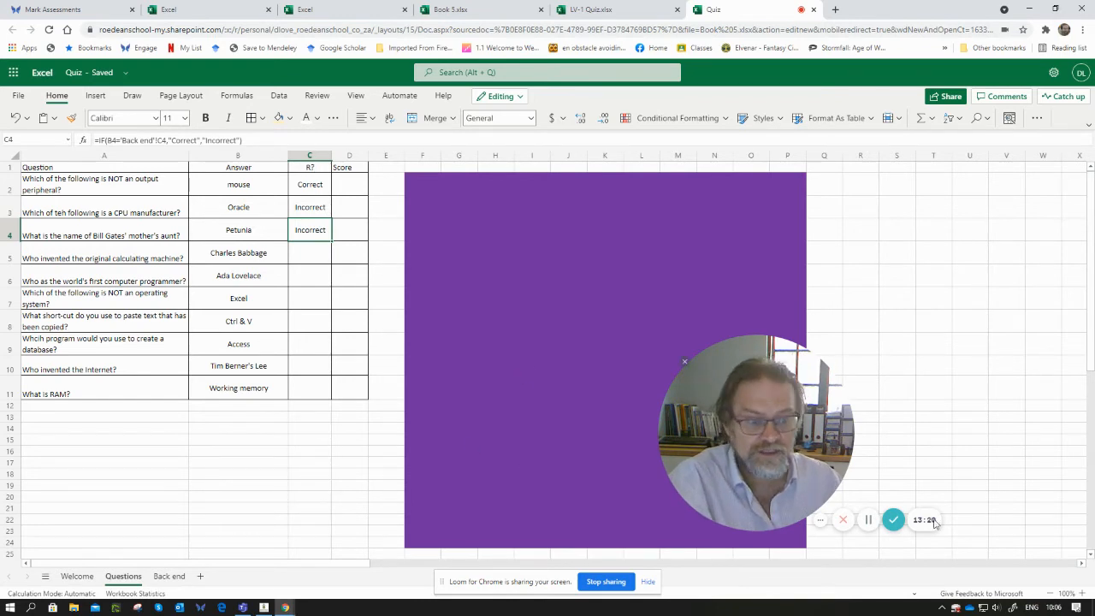
left_click(868, 519)
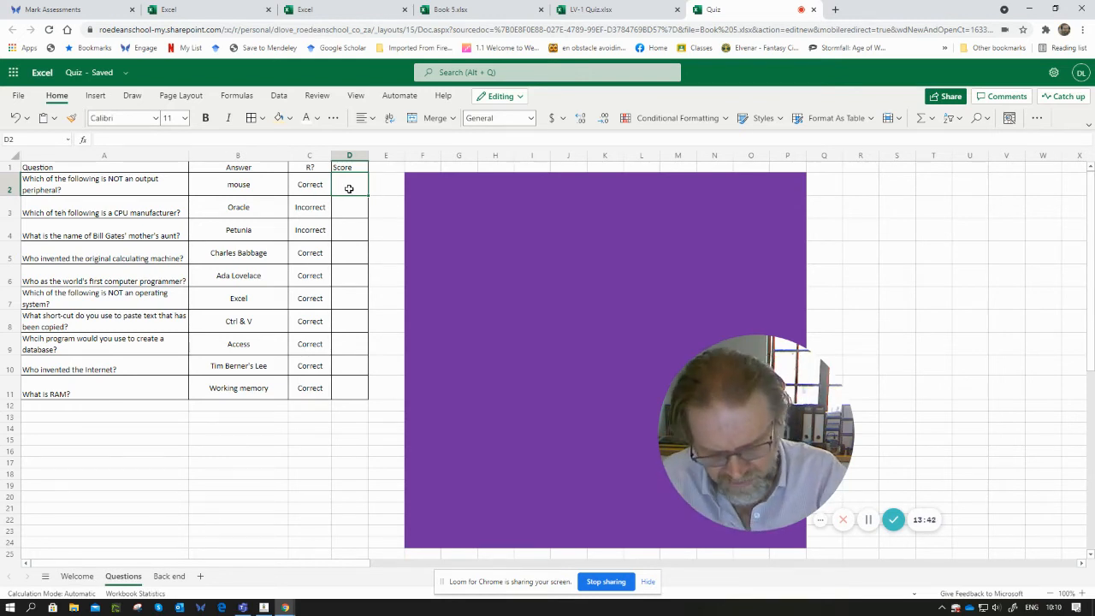
- Enter an IF formula in D2 that scores 2 when C2 equals "Correct" and 0 otherwise
type("=if(")
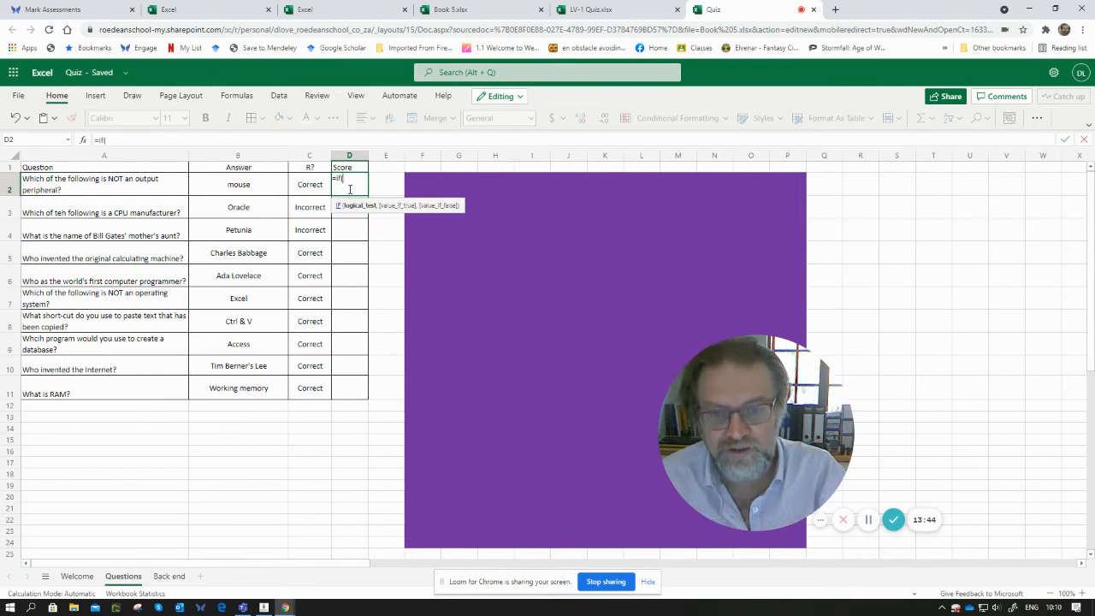
left_click(316, 186)
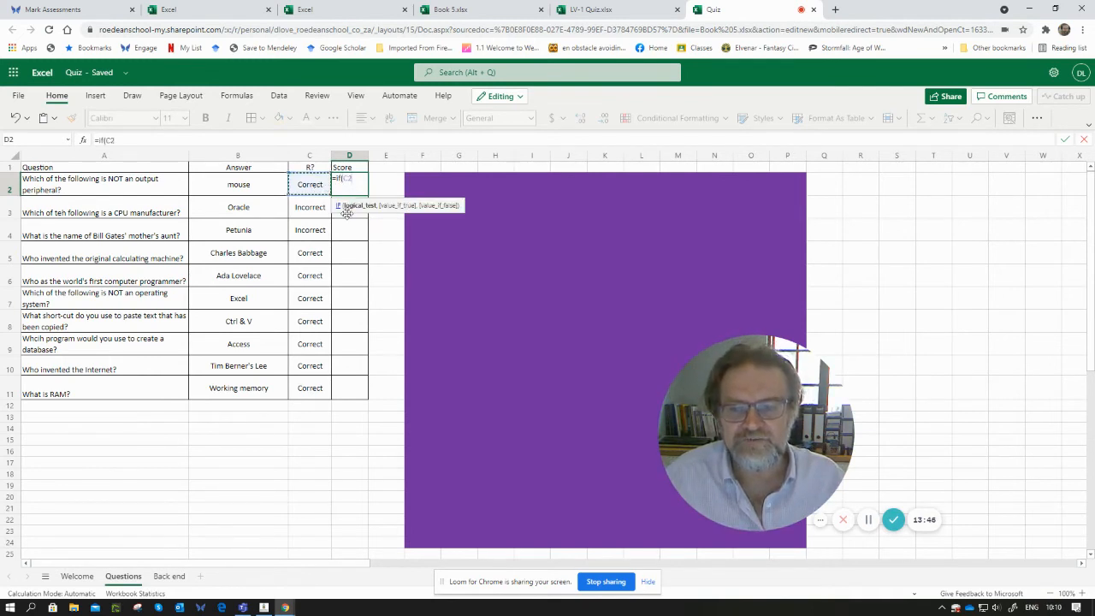
type("=")
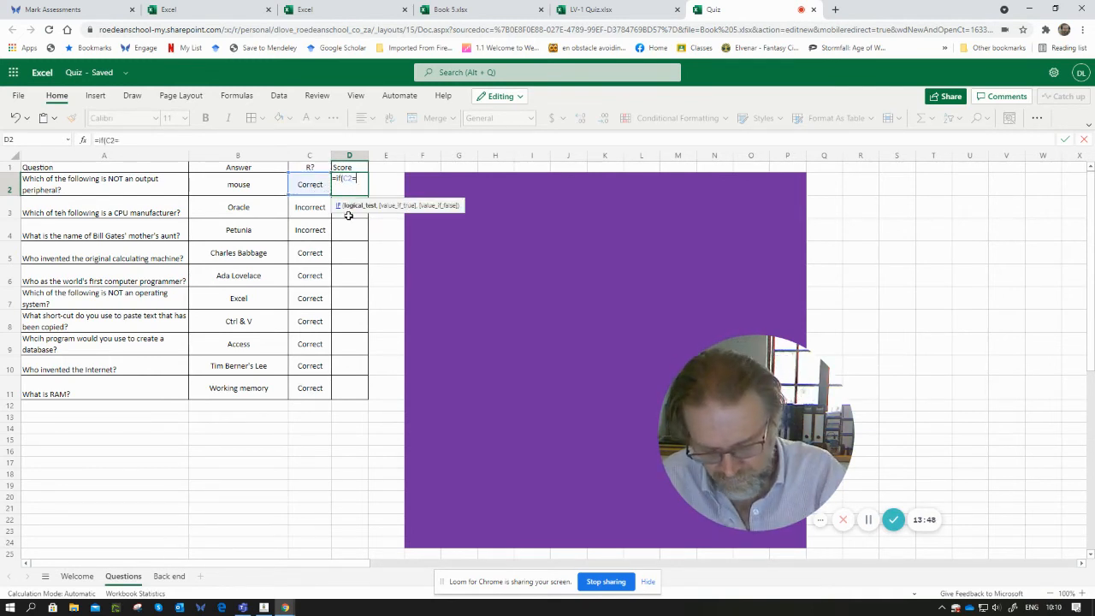
type("\"Correct")
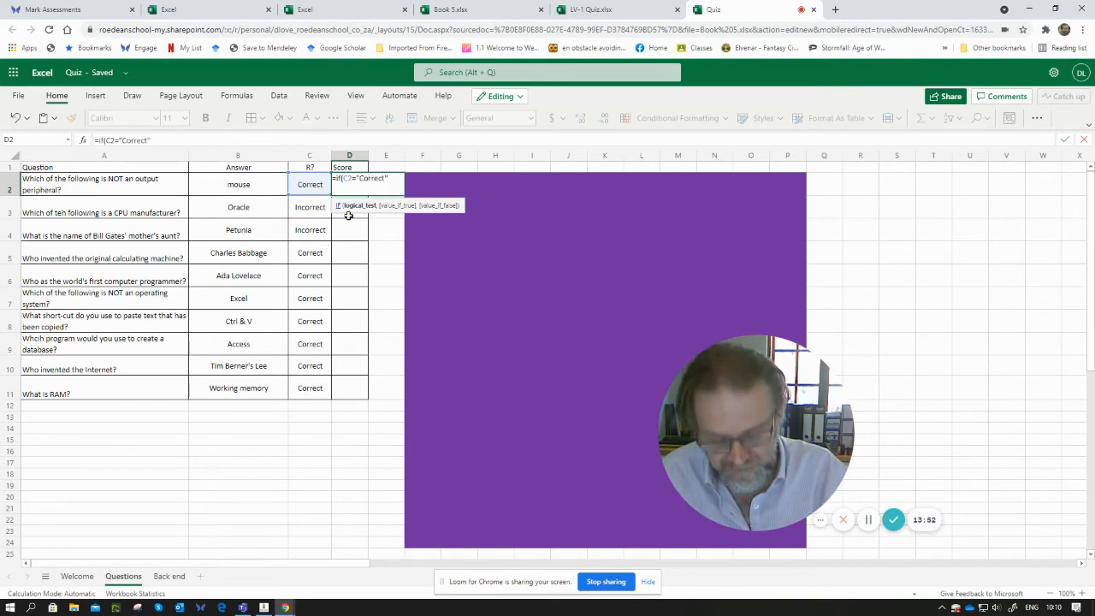
type("\",")
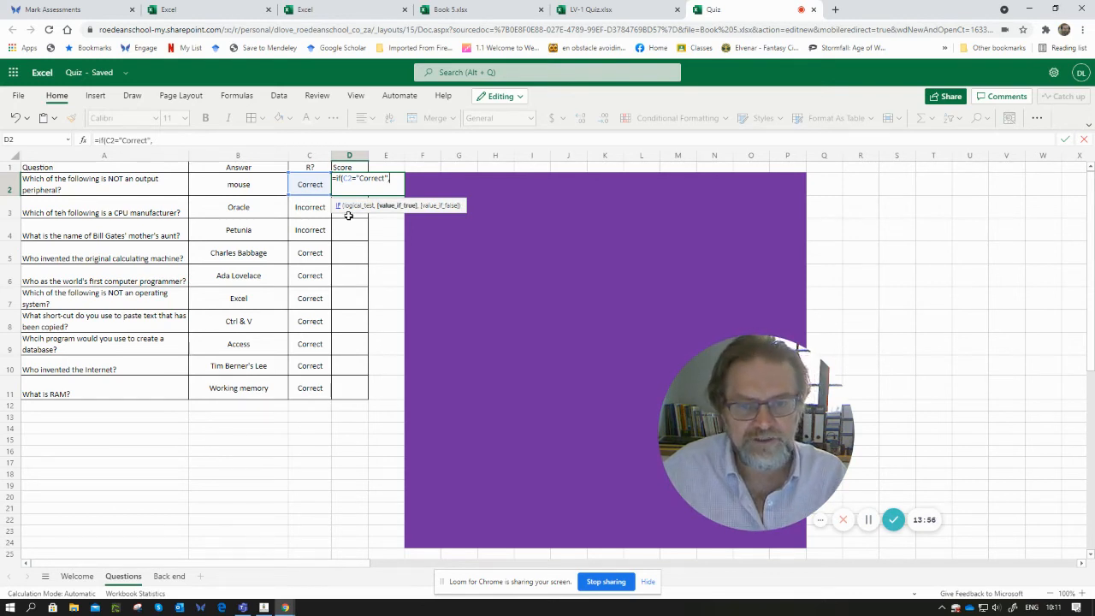
type("2")
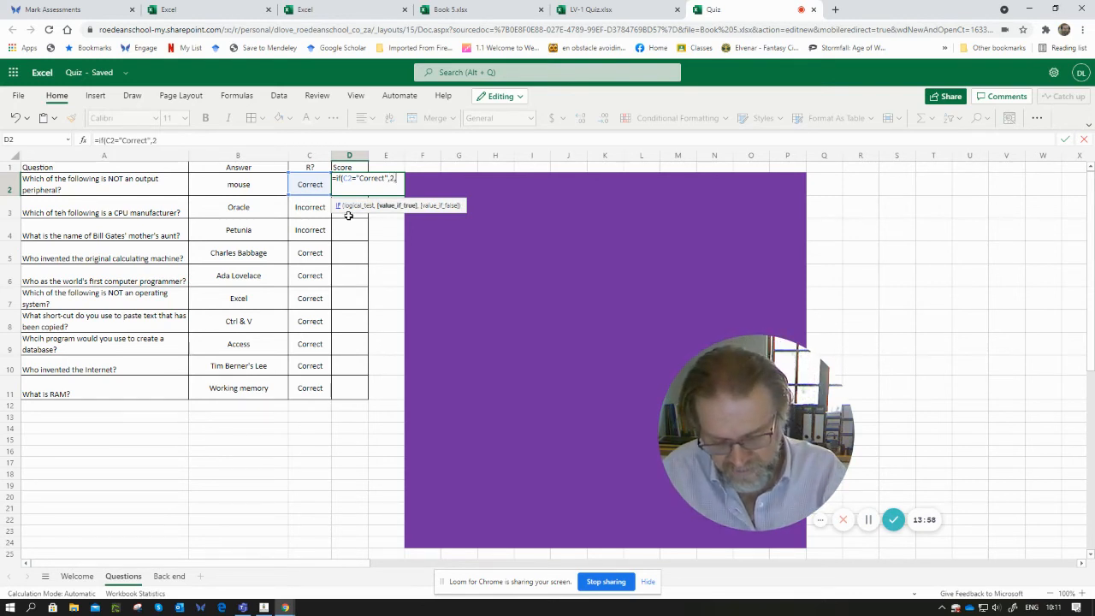
type(",")
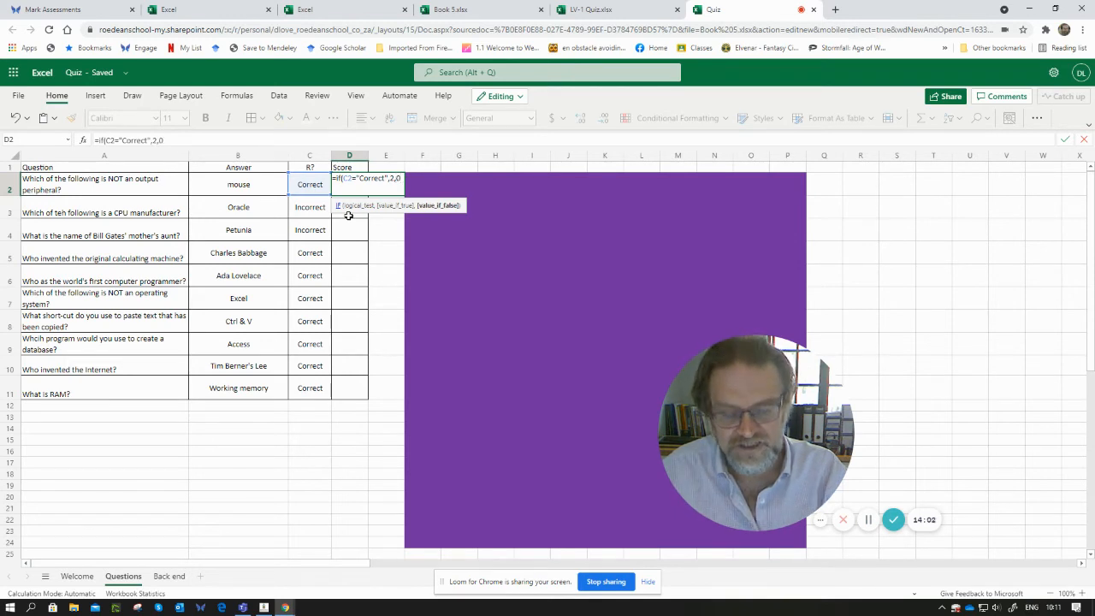
type("0)")
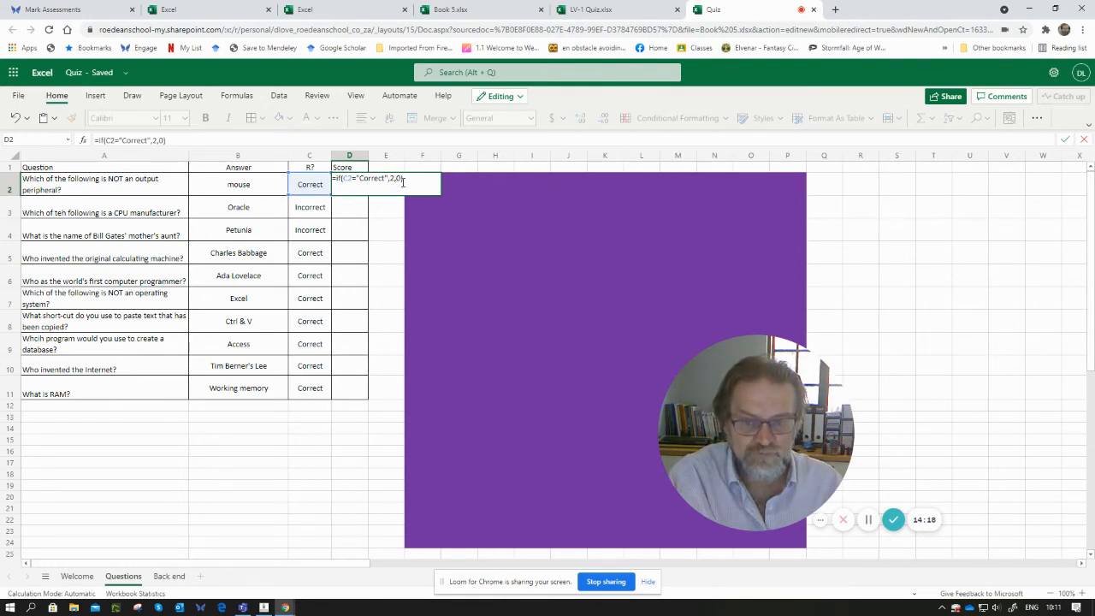
key("Return")
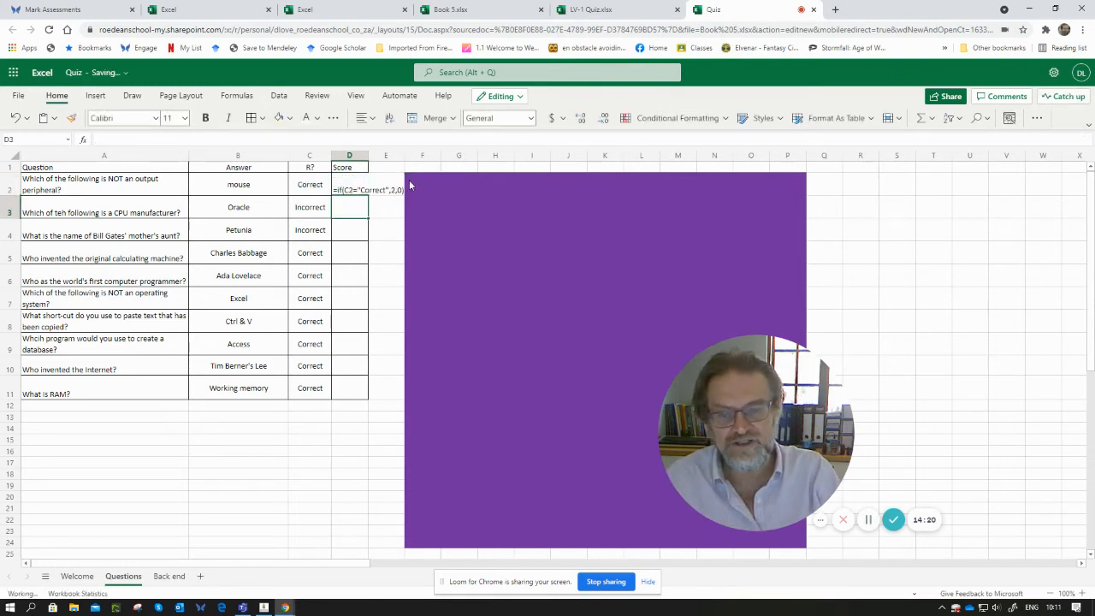
key("Up")
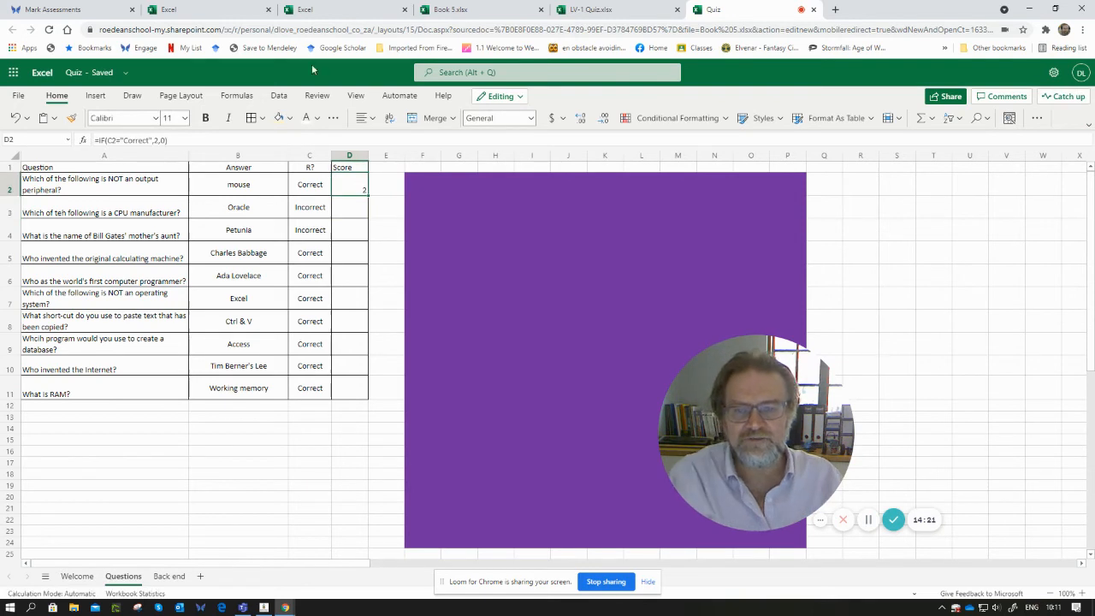
- Center the D2 score horizontally and vertically in its cell
left_click(365, 117)
left_click(388, 164)
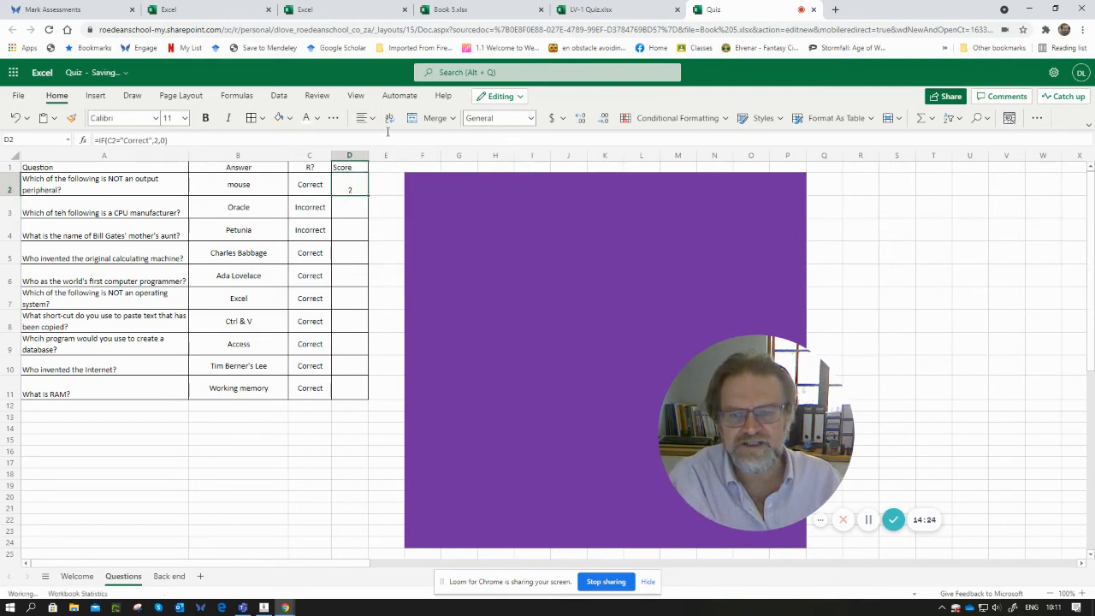
left_click(363, 117)
left_click(388, 191)
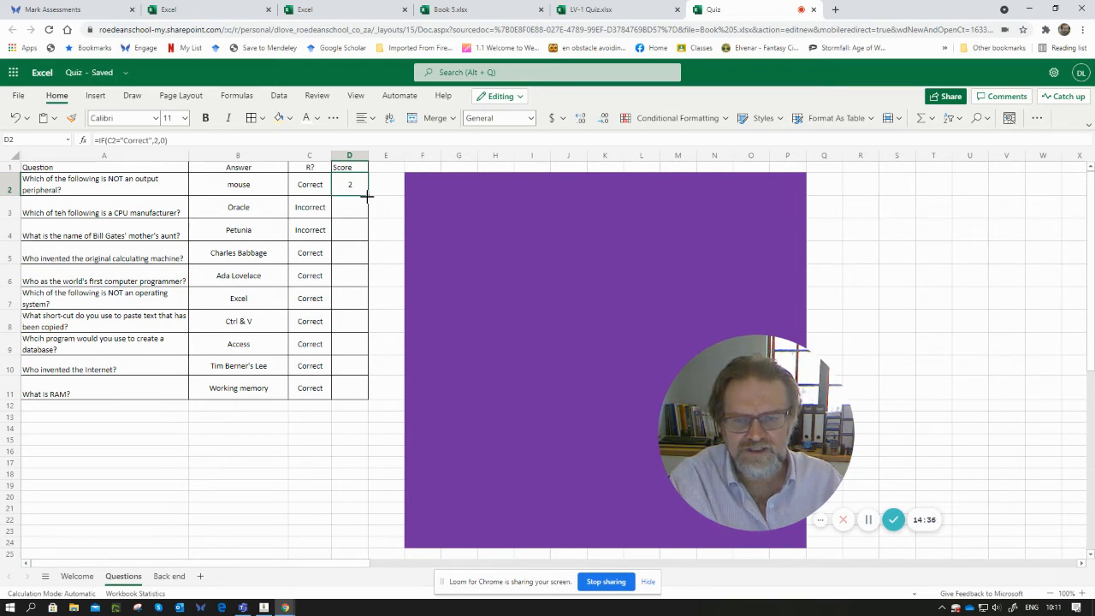
- Fill the D2 scoring formula down to D11 and check the copied marking and scoring formulas
left_click_drag(367, 195, 366, 392)
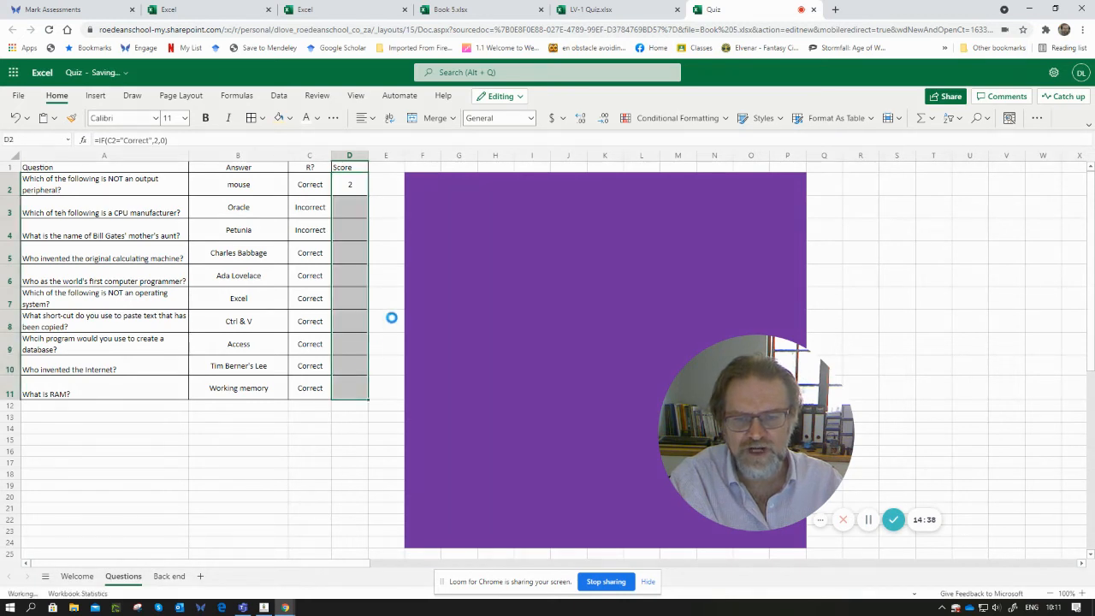
left_click(309, 203)
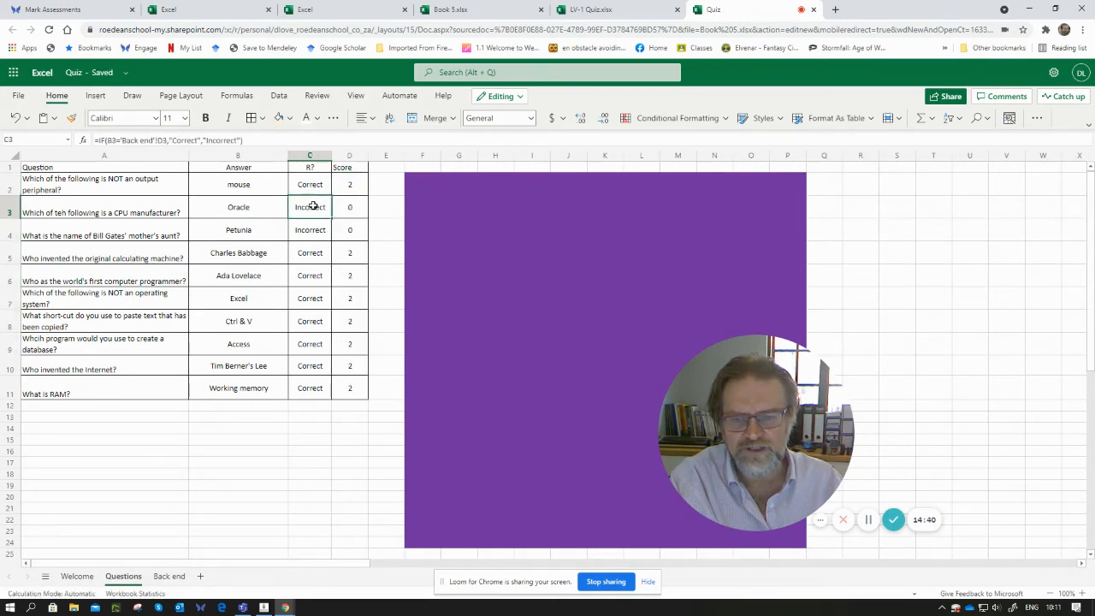
left_click(348, 253)
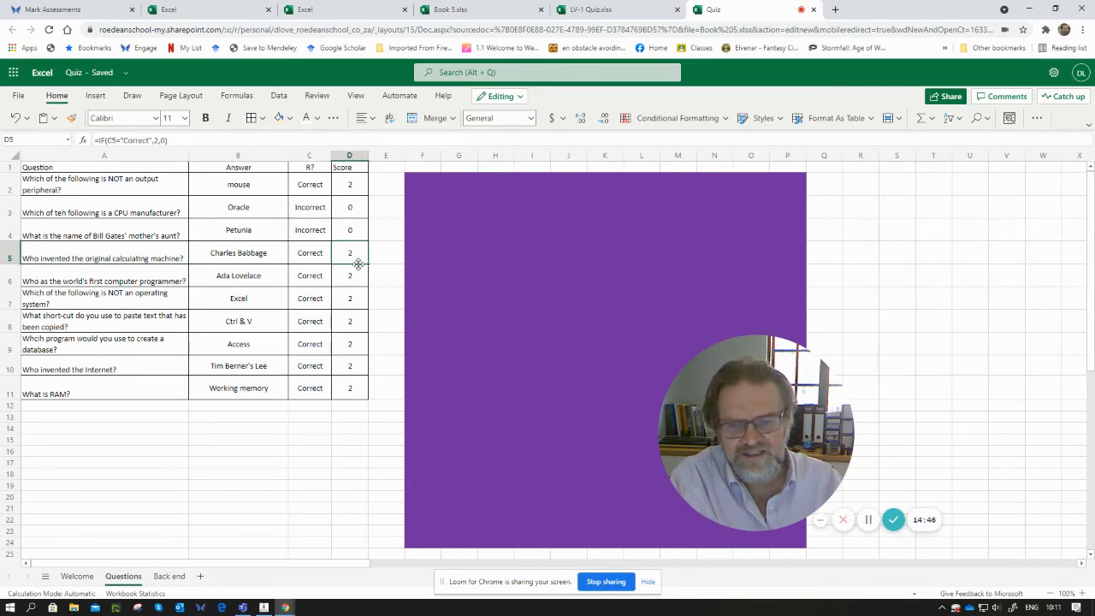
left_click(313, 248)
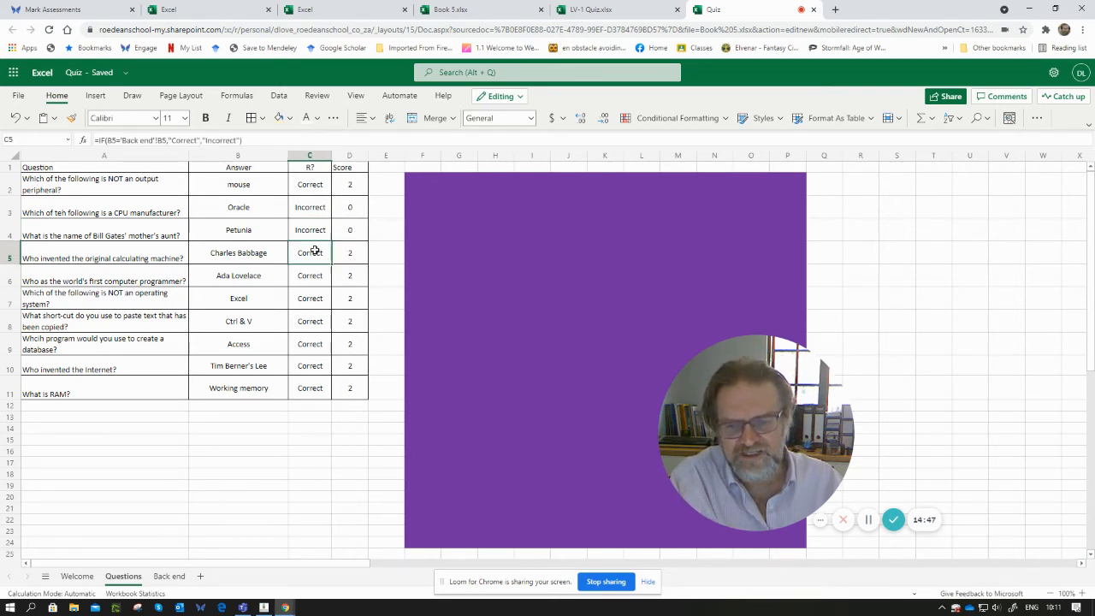
left_click(357, 252)
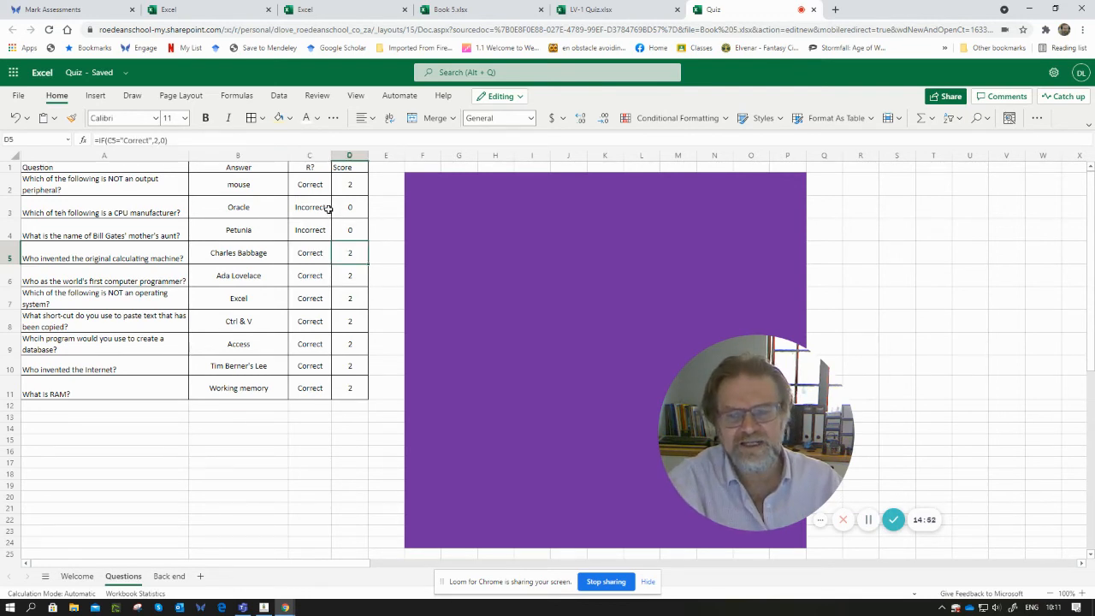
- Change the answer in B3 to Intel from its drop-down to test the marking and score
left_click(257, 207)
left_click(292, 207)
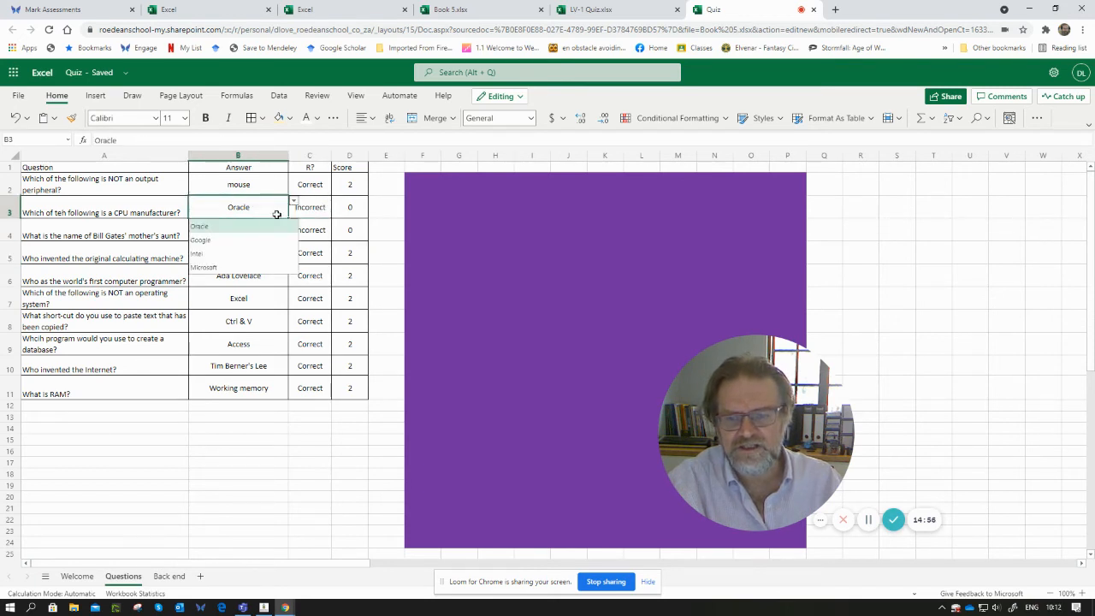
left_click(215, 259)
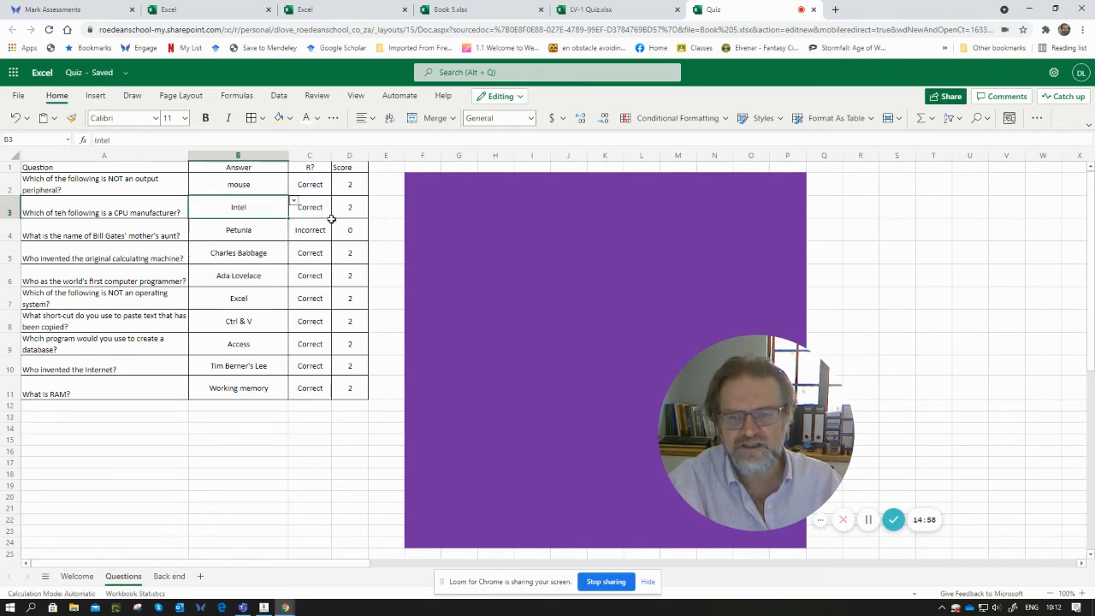
left_click(360, 206)
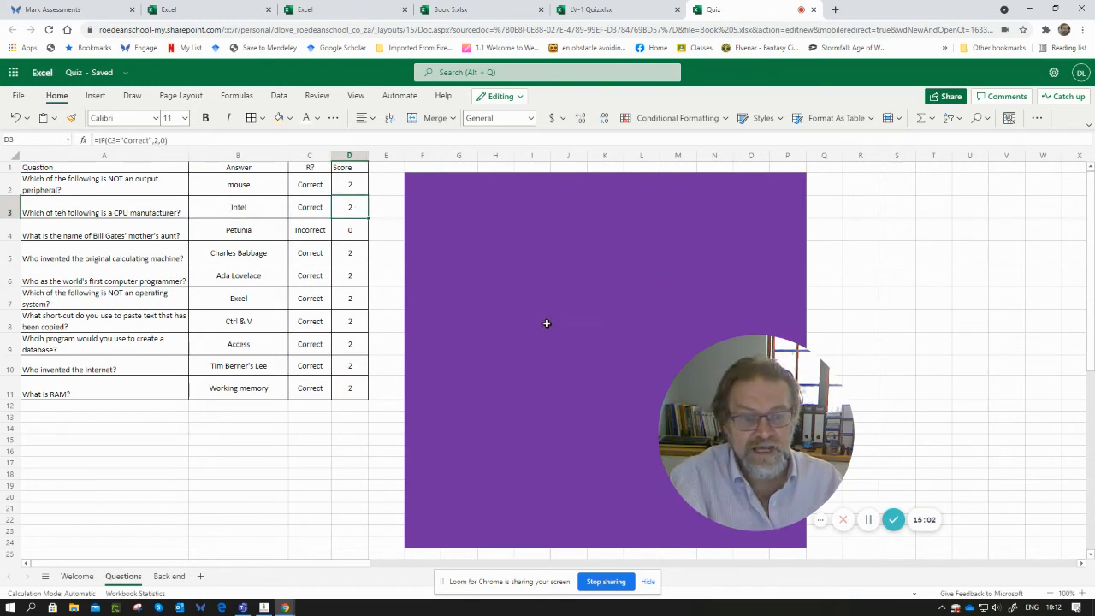
- Select the purple block spanning F2:P24, give it a tan fill colour and set a new font colour
left_click(601, 310)
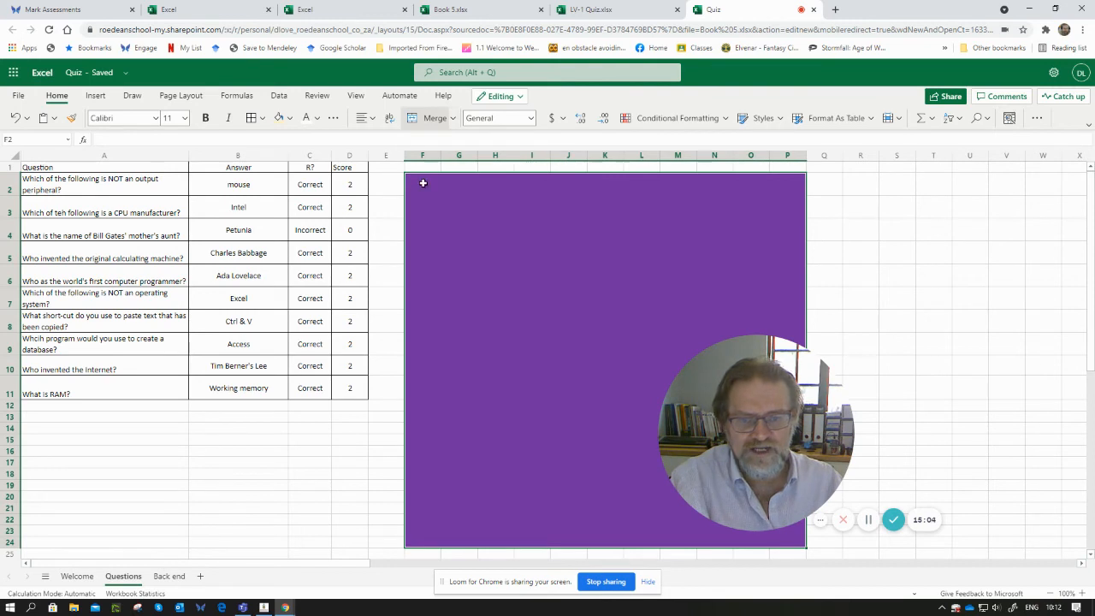
left_click_drag(420, 181, 656, 389)
left_click_drag(780, 494, 801, 516)
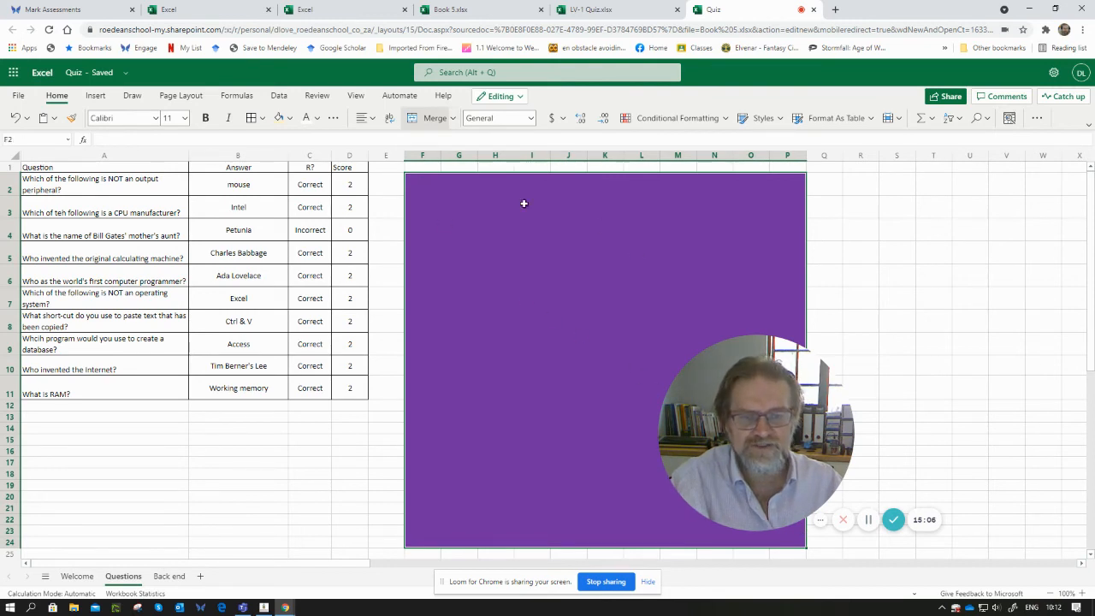
left_click(429, 122)
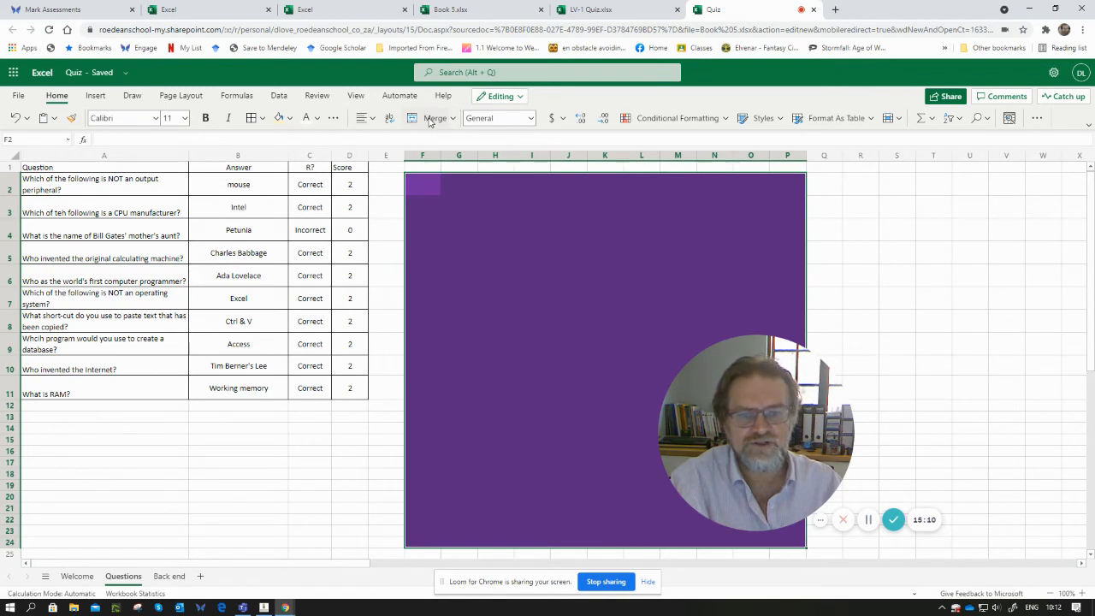
left_click(278, 117)
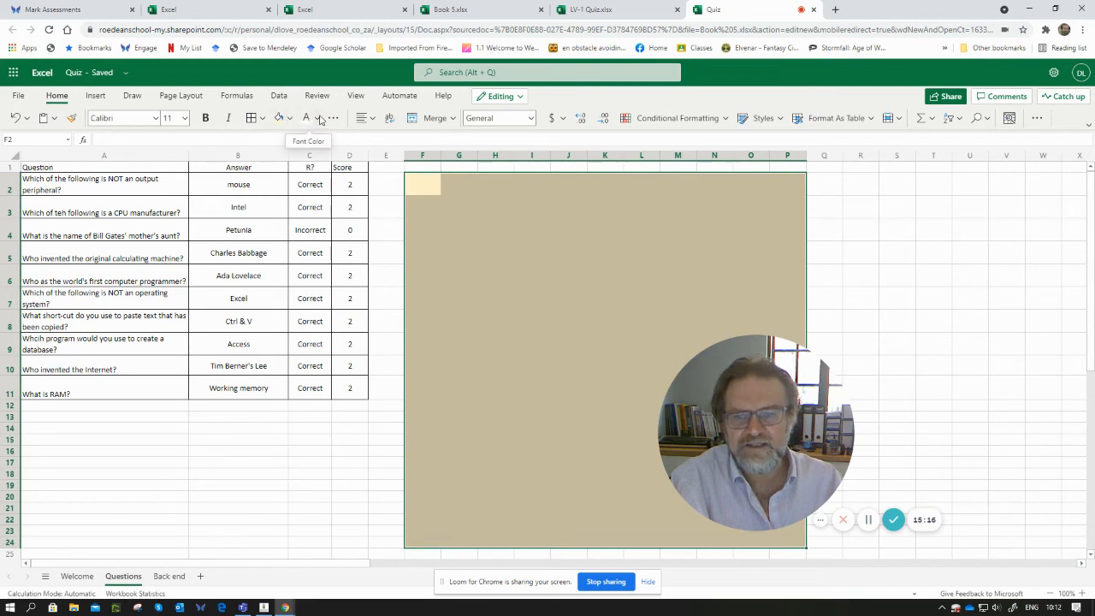
left_click(317, 118)
left_click(310, 142)
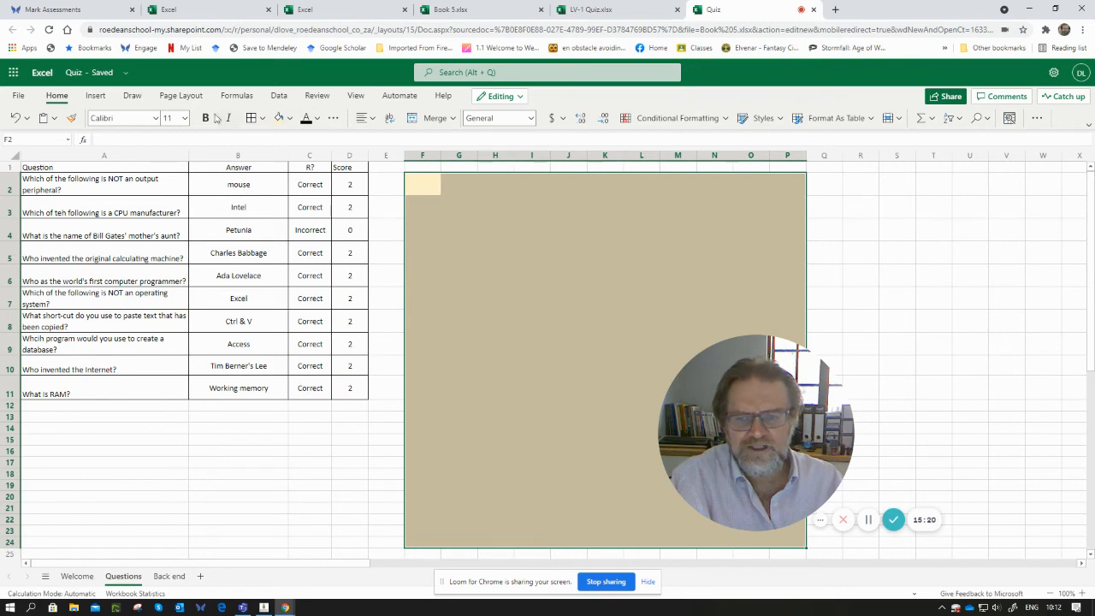
- Set the font size of F2 to 72
left_click(184, 118)
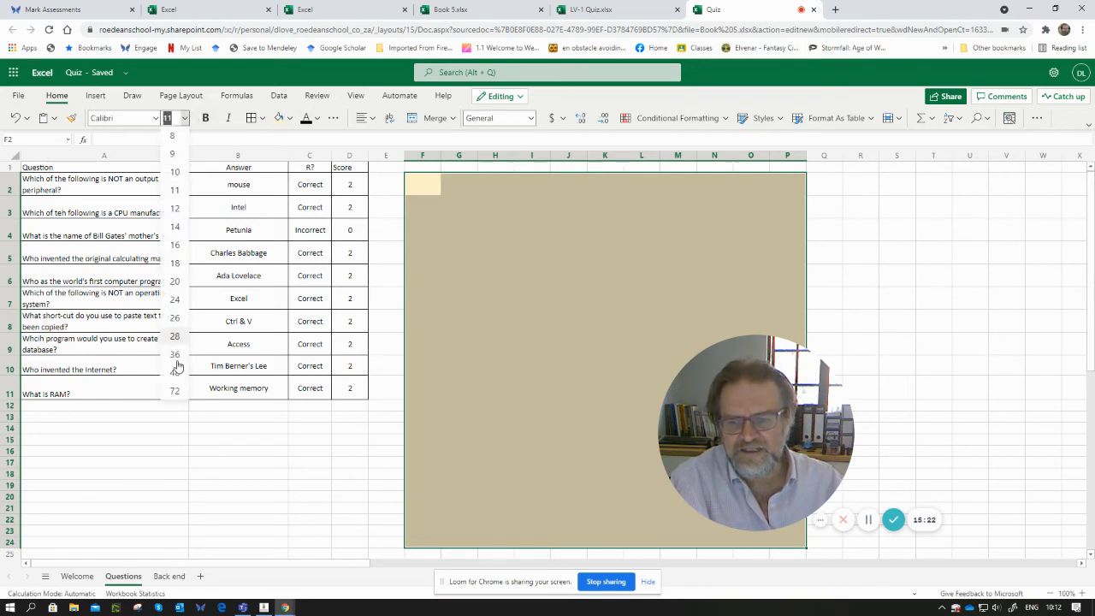
left_click(175, 391)
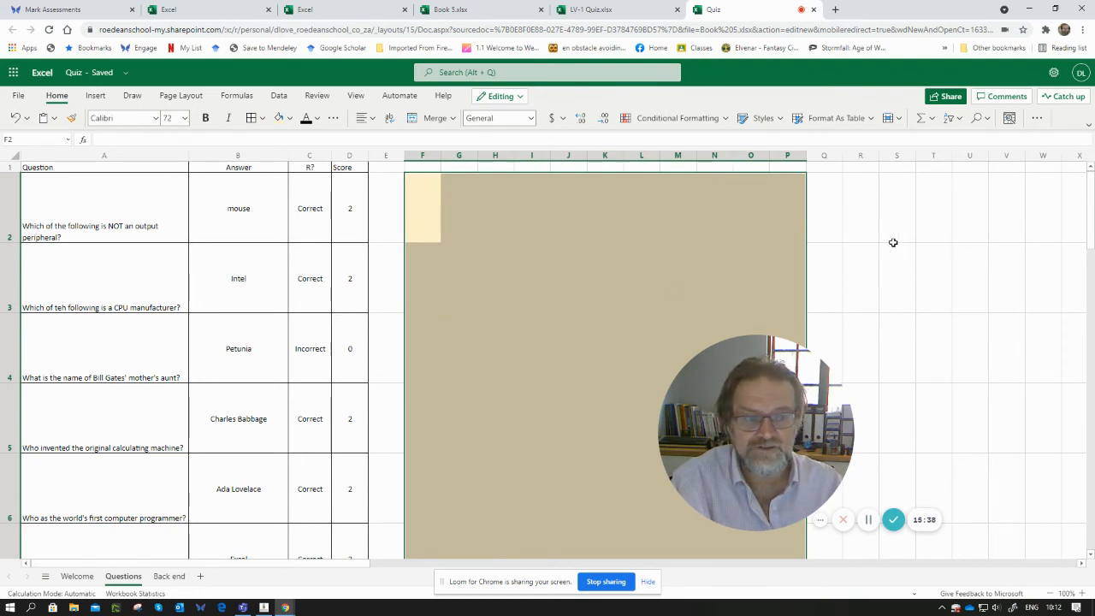
- Insert an AutoSum total in F2 that adds the scores in D2:D11
left_click(928, 120)
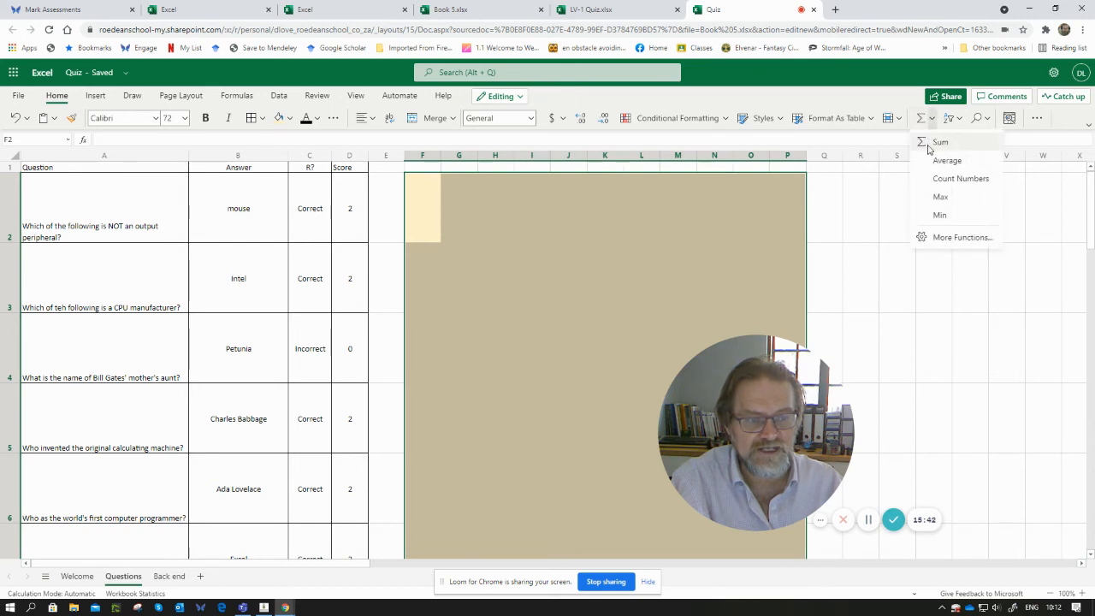
left_click(928, 145)
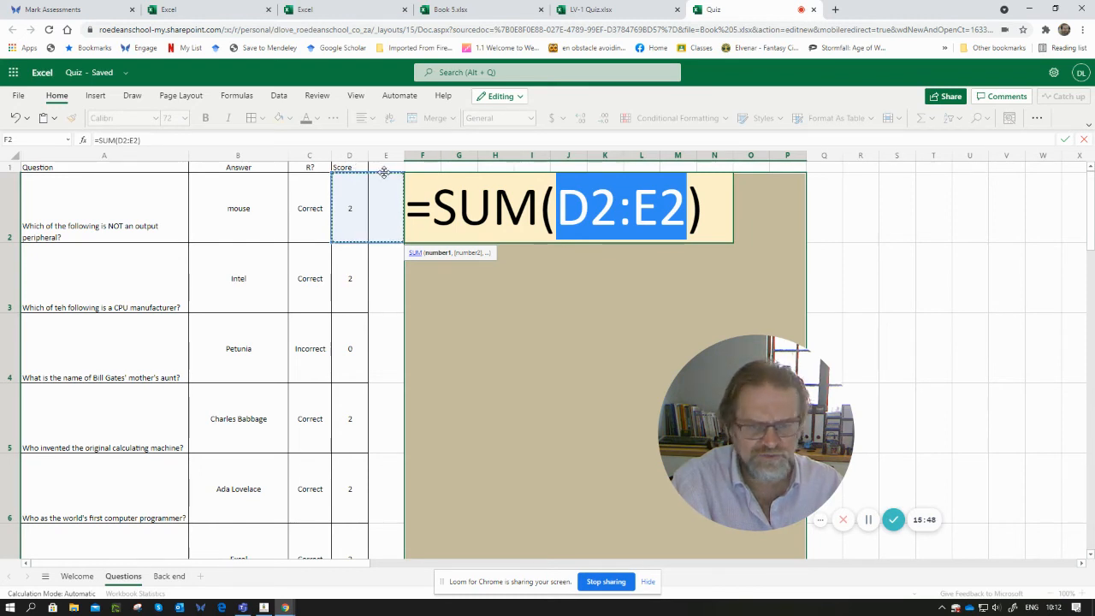
left_click_drag(350, 205, 361, 471)
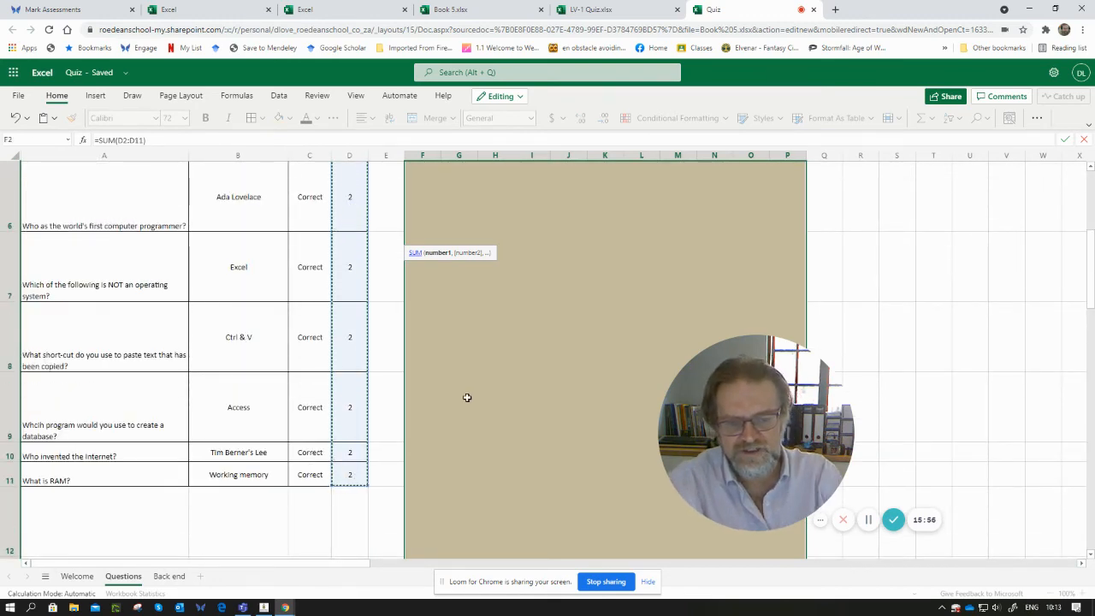
key("Return")
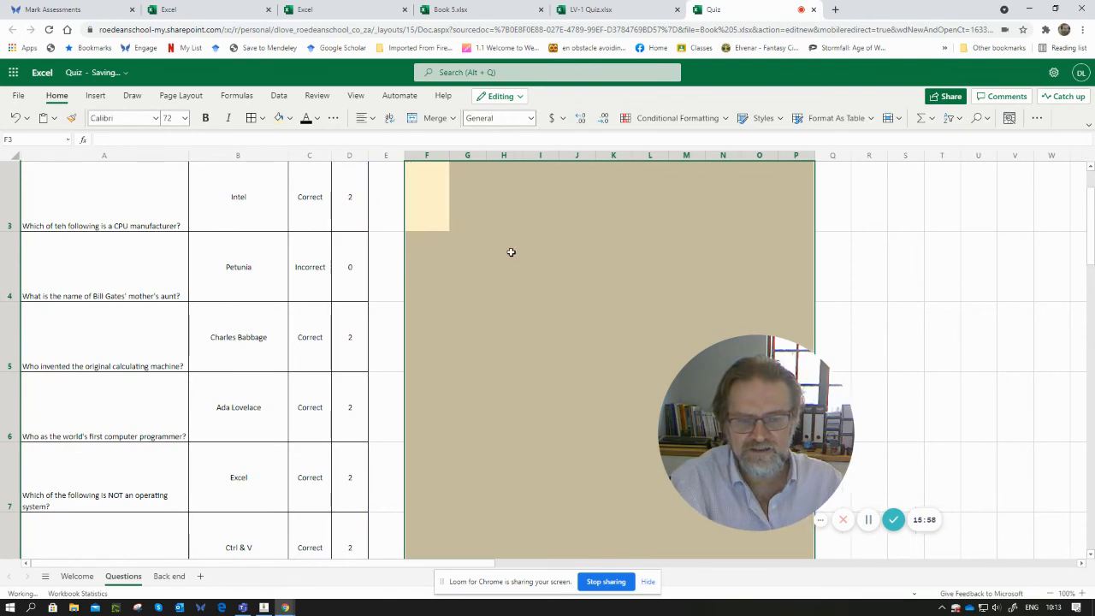
- Widen column F so the total score displays fully
scroll(511, 251, "down", 10)
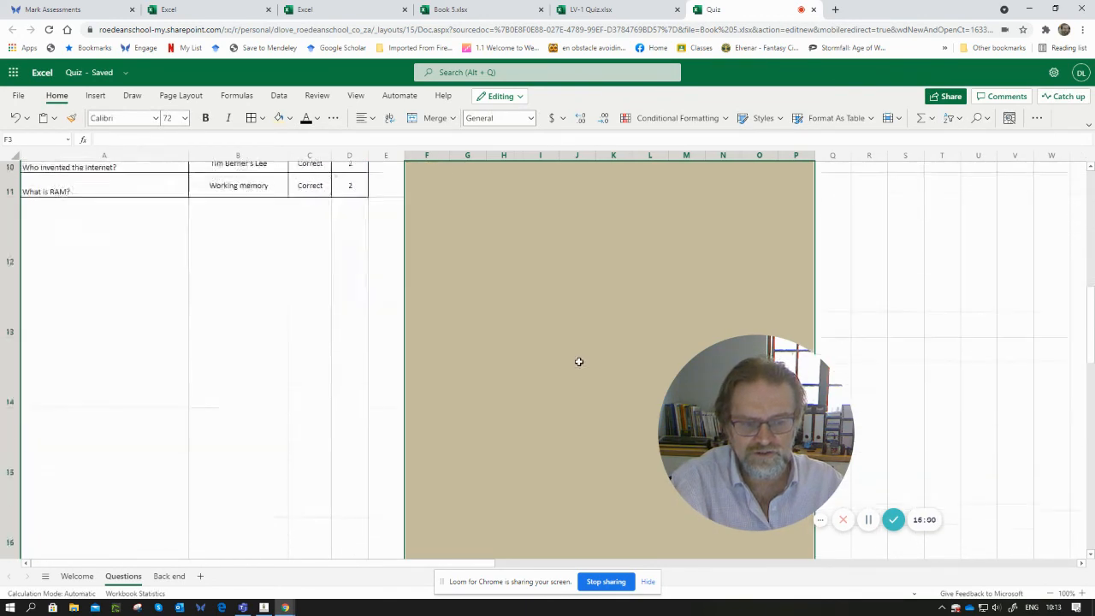
scroll(579, 368, "up", 5)
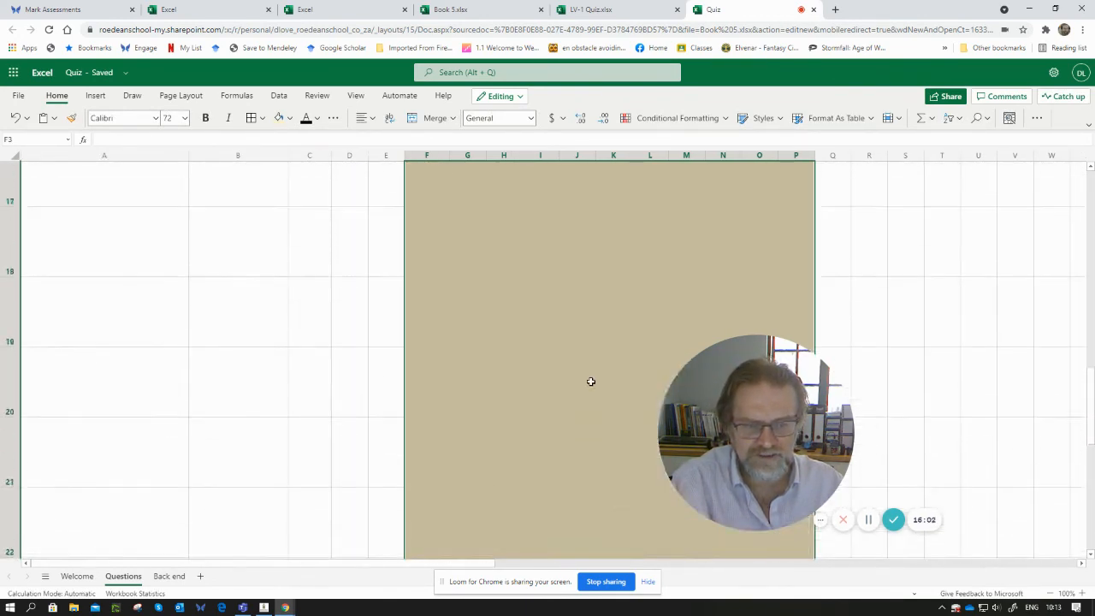
scroll(590, 380, "up", 4)
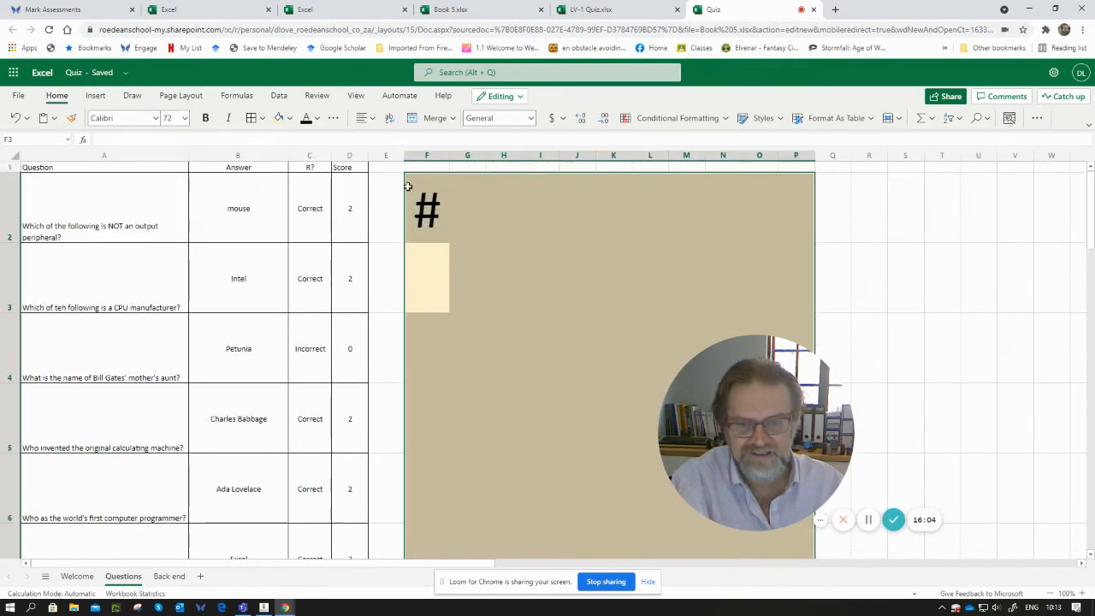
left_click(419, 195)
left_click_drag(450, 155, 668, 155)
- Merge F2:P6 into one box and centre the total vertically within it
left_click_drag(587, 196, 997, 471)
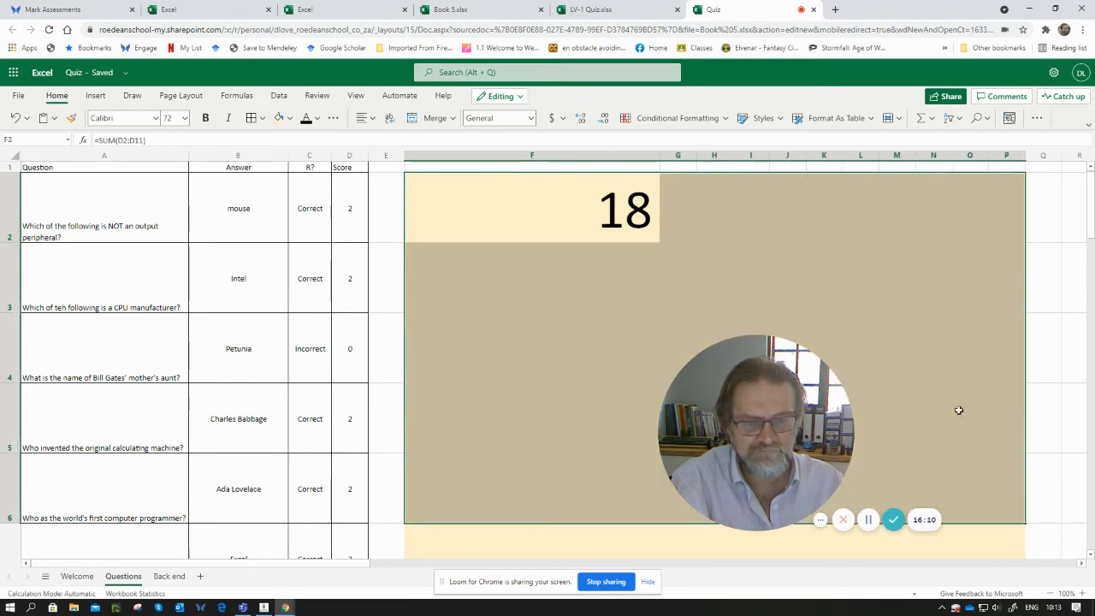
left_click(433, 118)
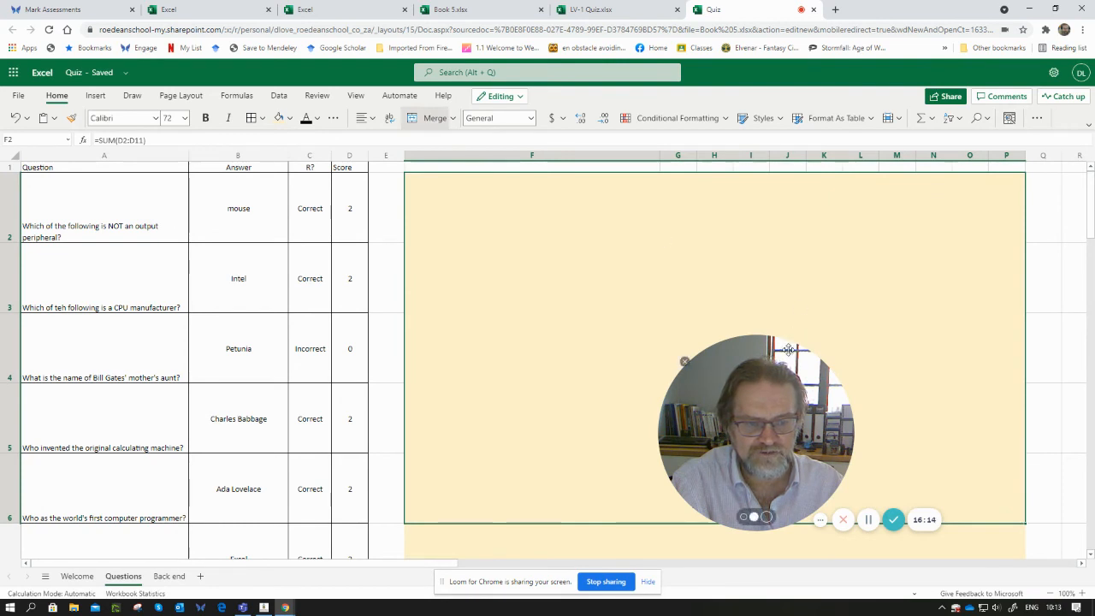
left_click_drag(788, 347, 922, 308)
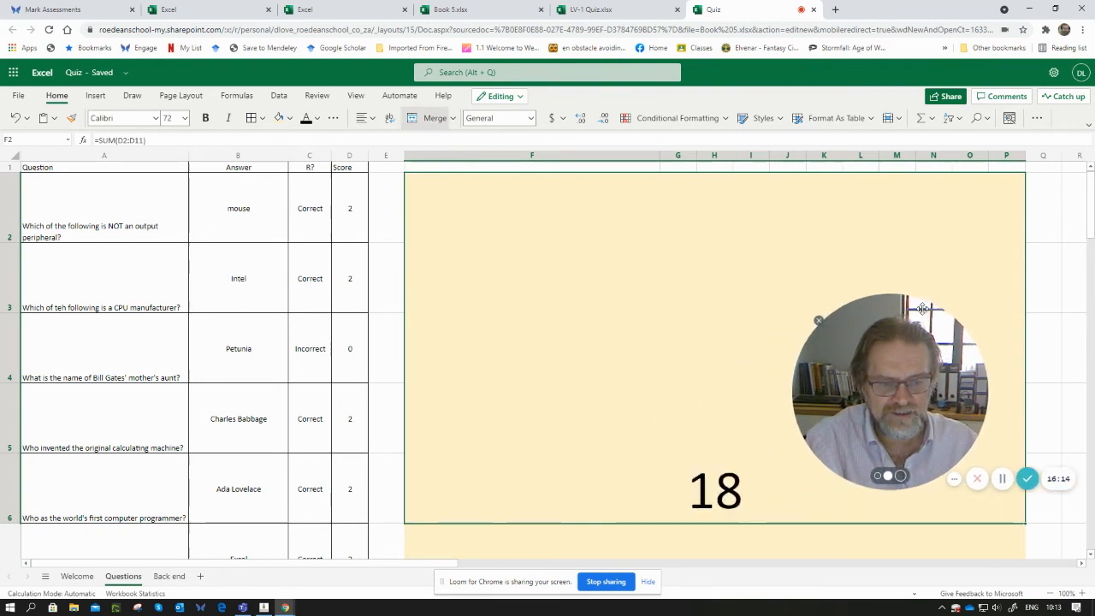
left_click(367, 118)
left_click(387, 190)
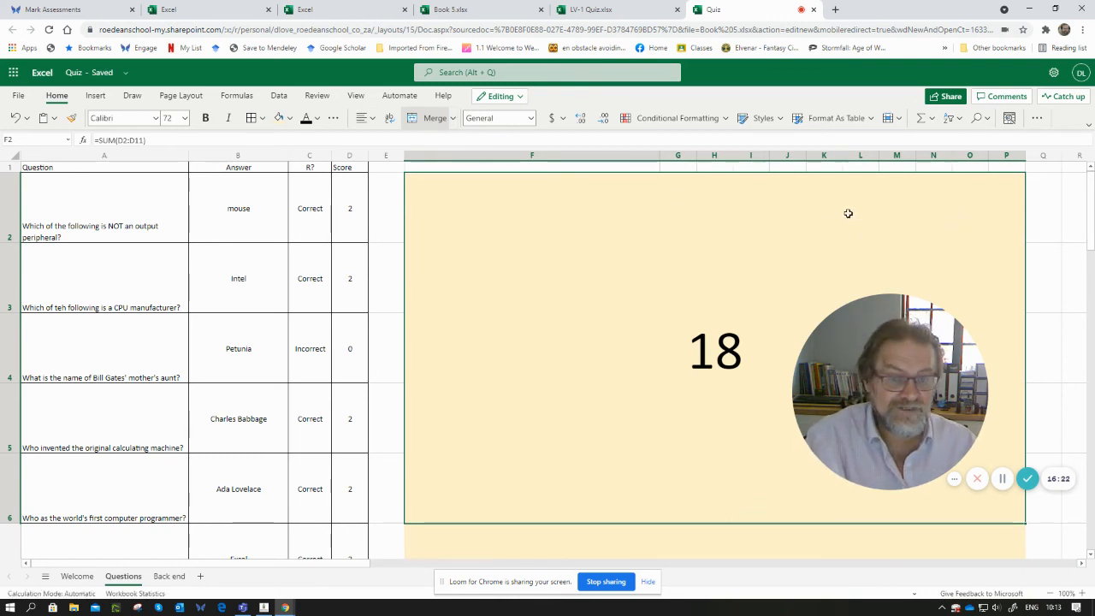
- Fill the remaining tan area below the score box with white
scroll(565, 427, "down", 3)
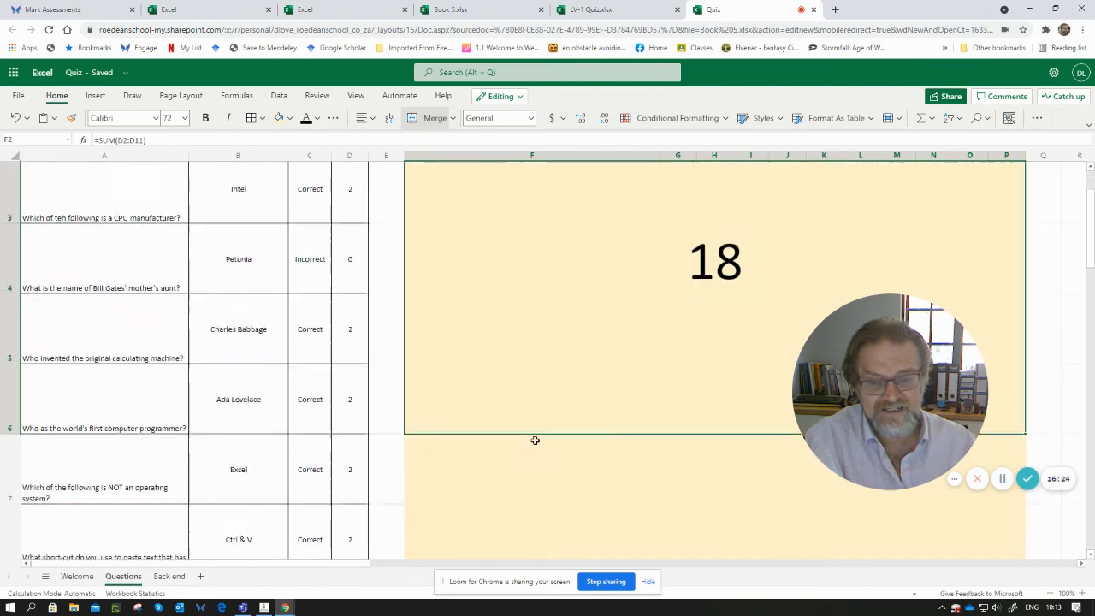
left_click_drag(395, 376, 999, 573)
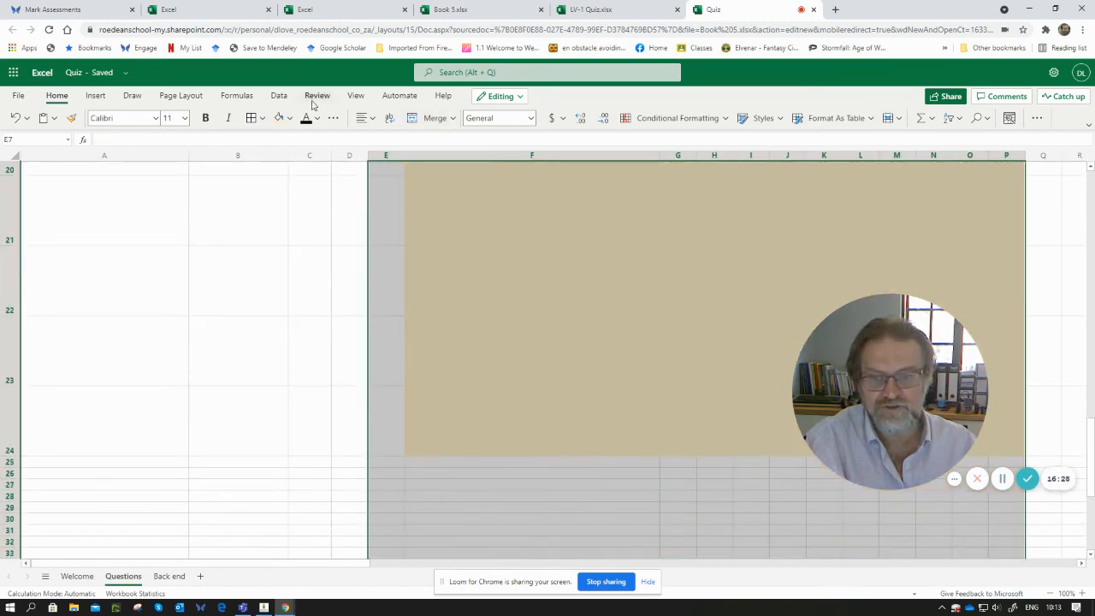
left_click(291, 118)
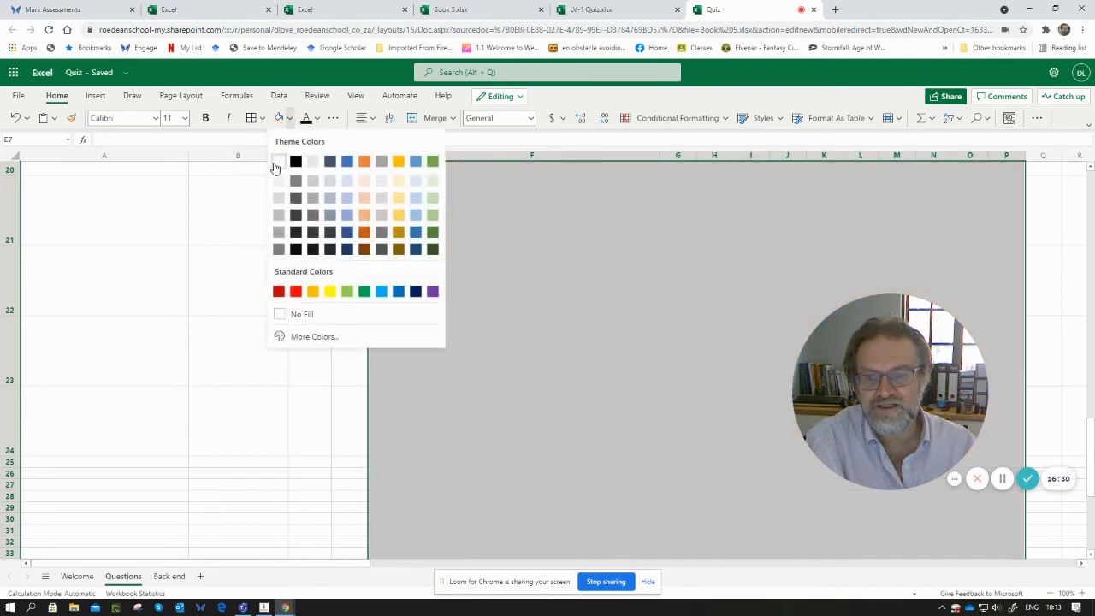
left_click(275, 164)
left_click(529, 244)
- Set the row height of the question rows 2 to 11 to 40
scroll(530, 245, "up", 10)
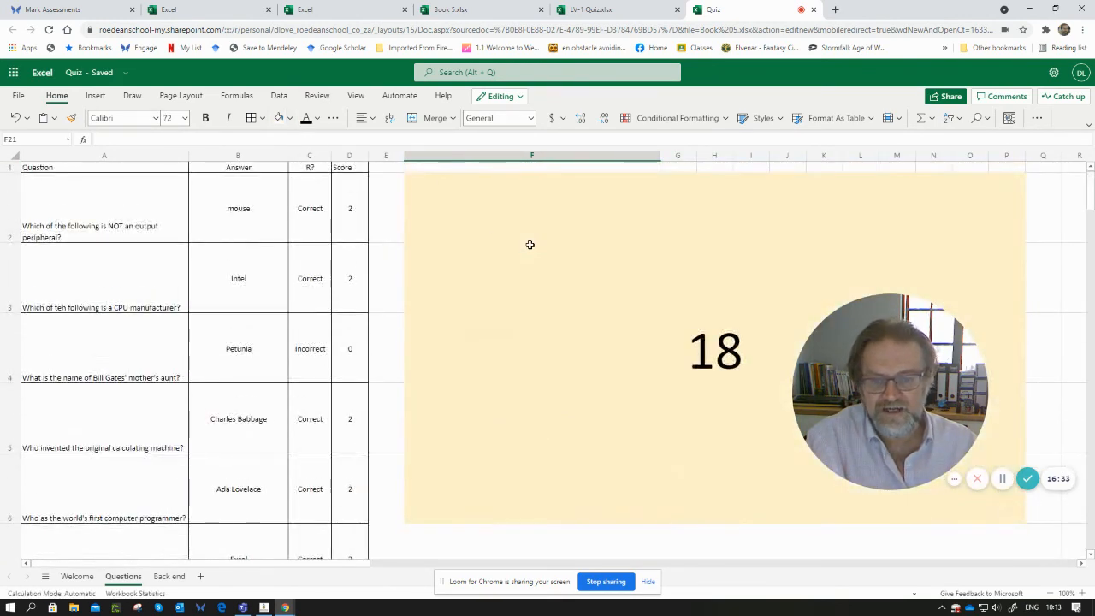
left_click_drag(9, 210, 25, 174)
right_click(13, 187)
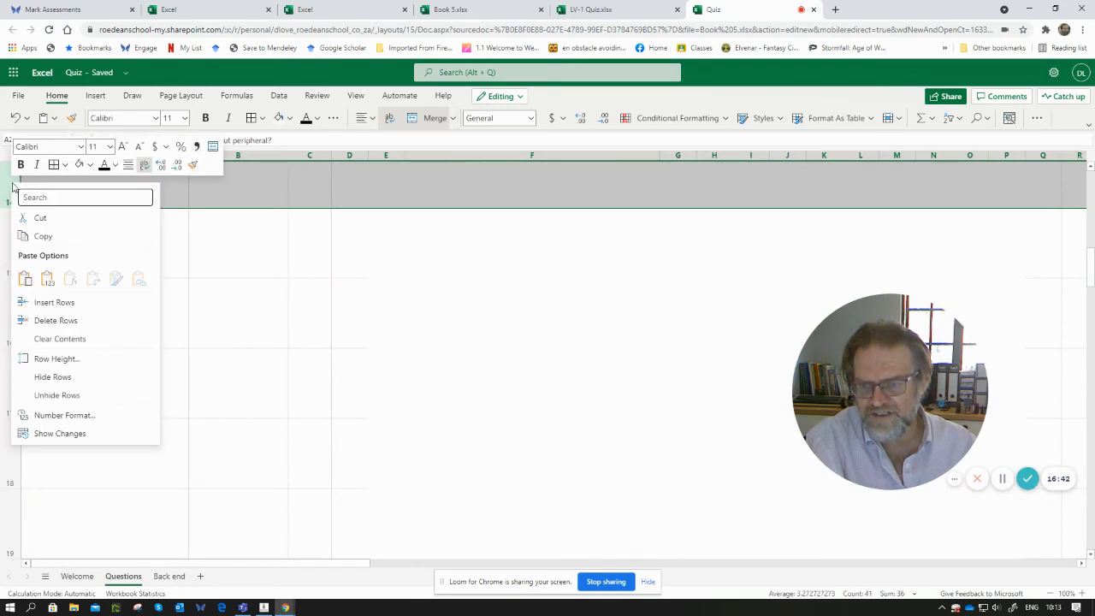
left_click(53, 358)
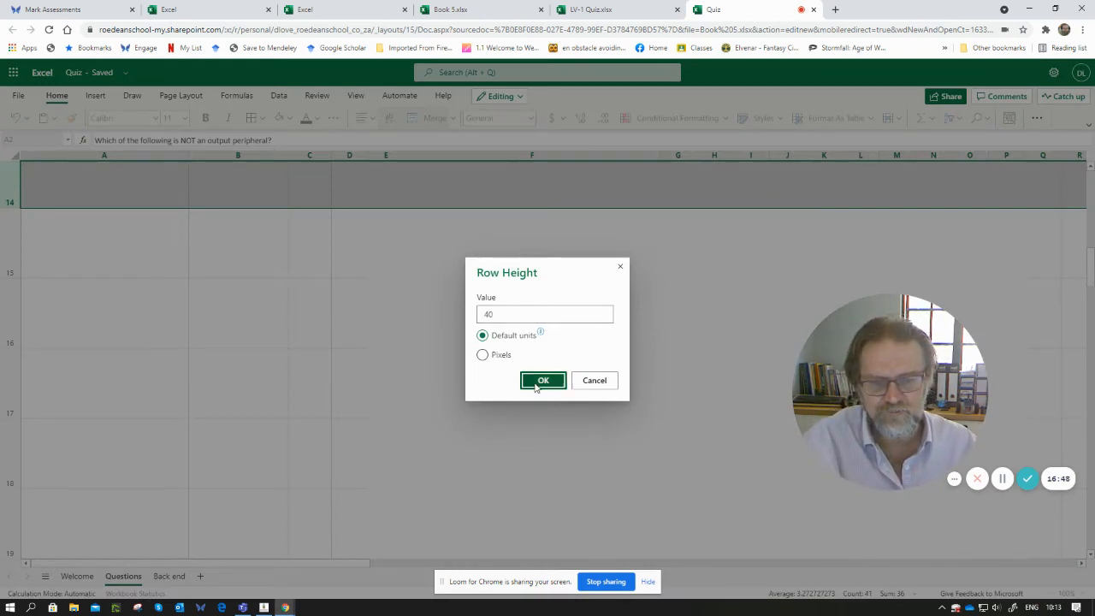
left_click(531, 385)
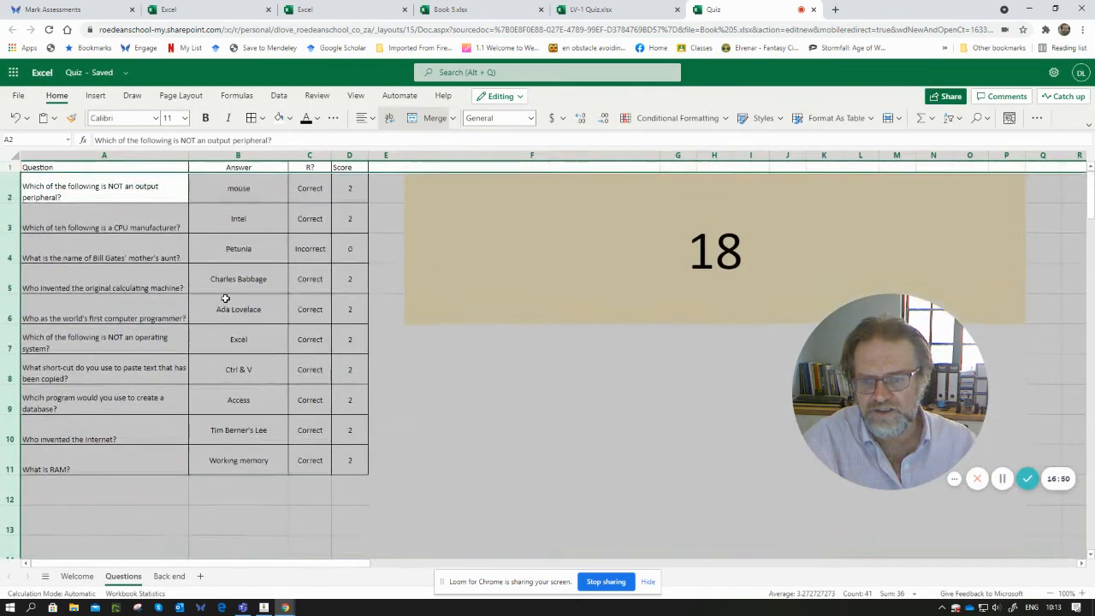
- Narrow the columns at the right edge of the score box to make it smaller
left_click(594, 259)
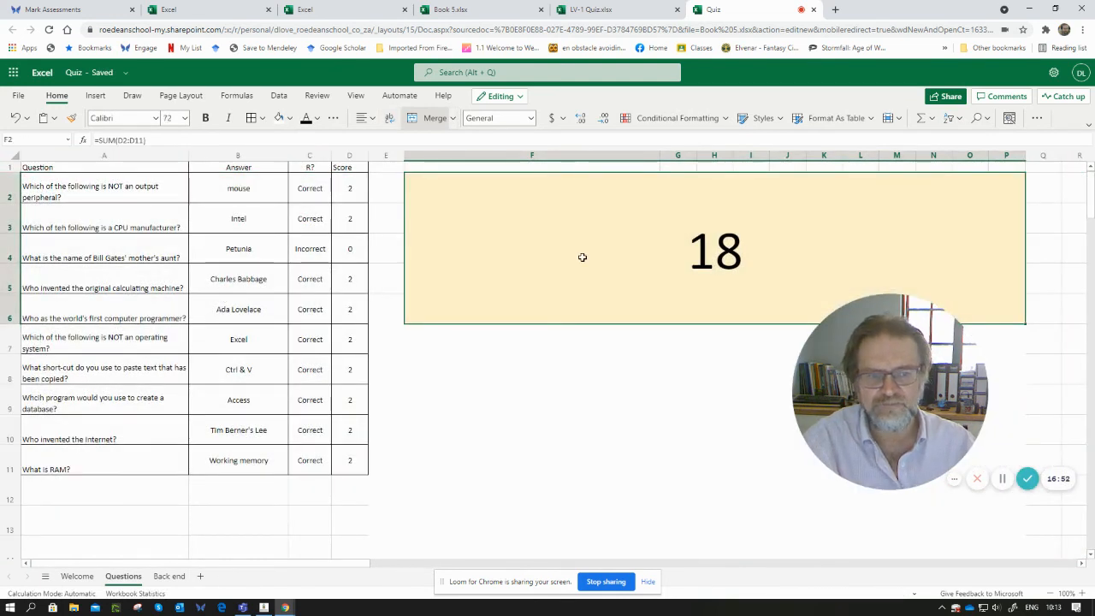
left_click_drag(1022, 155, 615, 164)
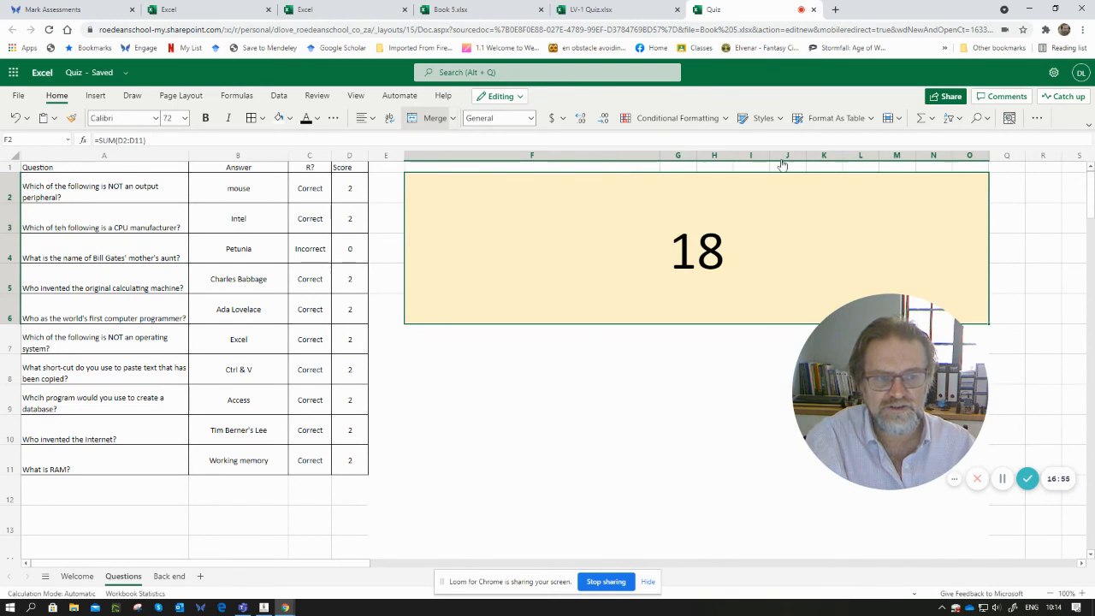
left_click_drag(986, 154, 590, 155)
left_click(656, 370)
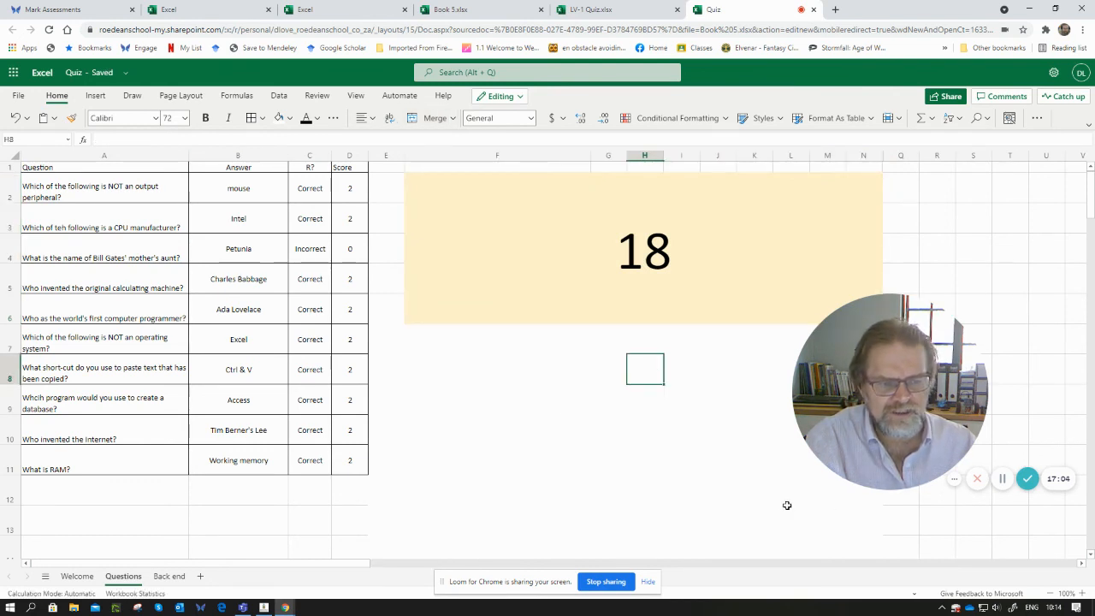
- Hide the sheet's gridlines and row and column headings
left_click(356, 97)
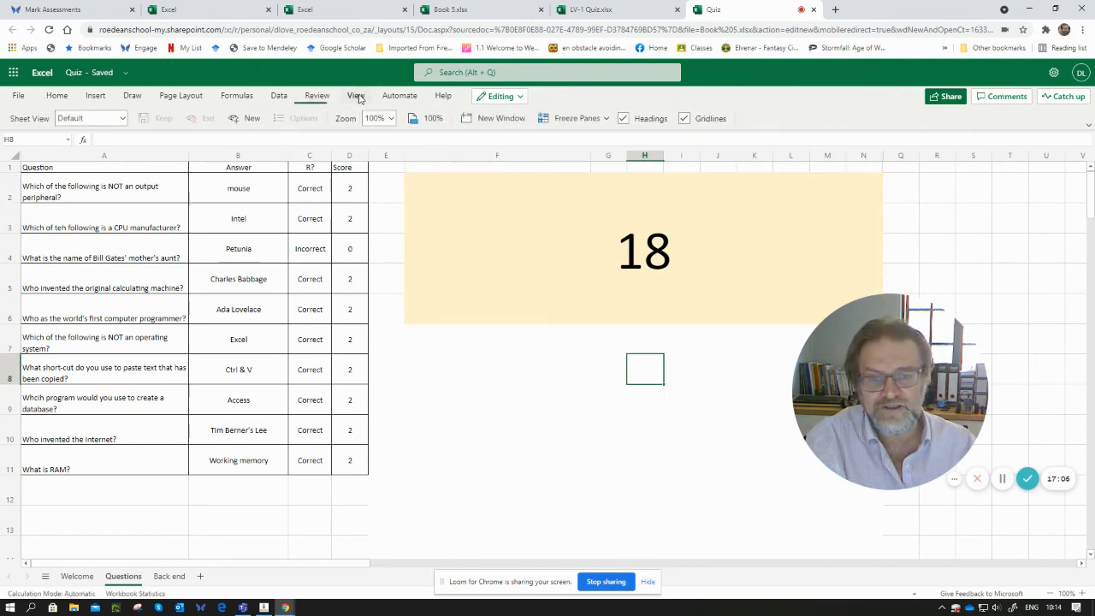
left_click(684, 120)
left_click(623, 119)
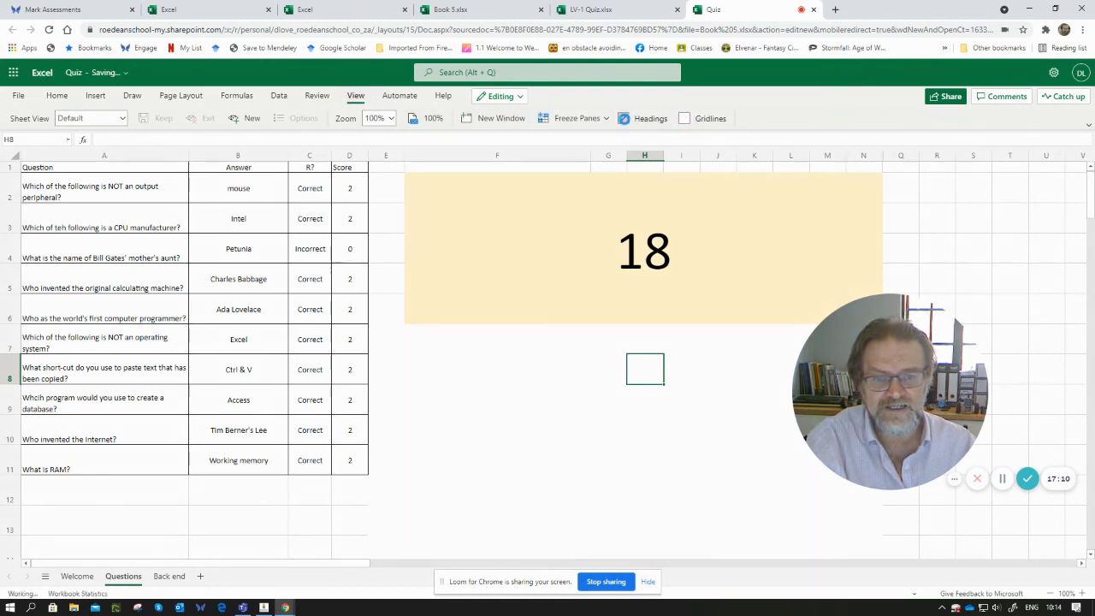
- Make the Question and Answer header cells A1:B1 bold with a grey fill
left_click(440, 377)
key("Left")
key("Left")
key("Left")
key("Left")
key("Left")
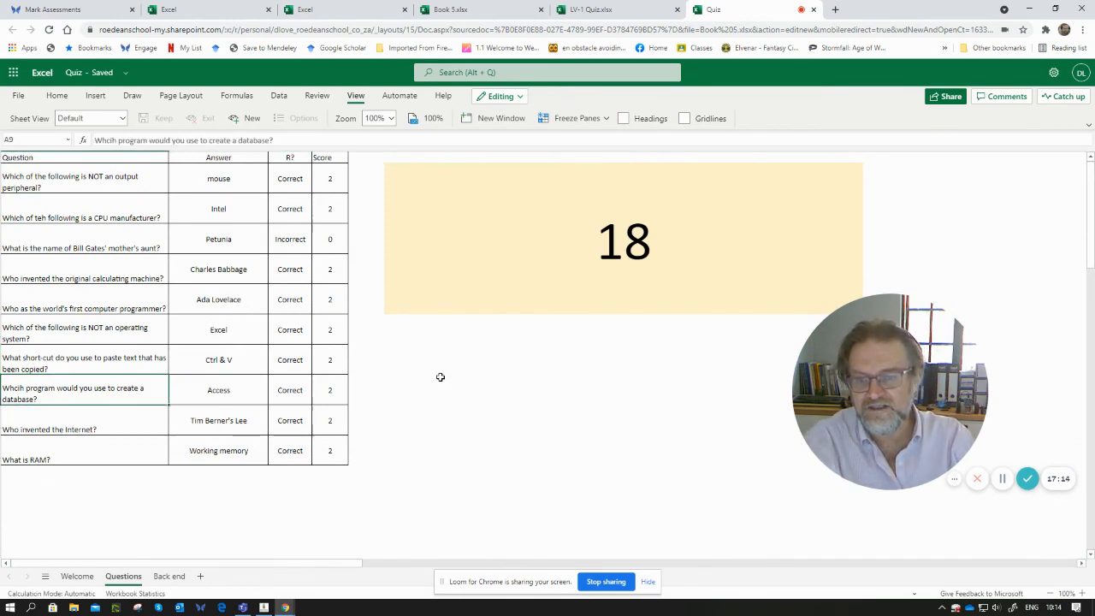
left_click(159, 158)
left_click_drag(169, 157, 214, 157)
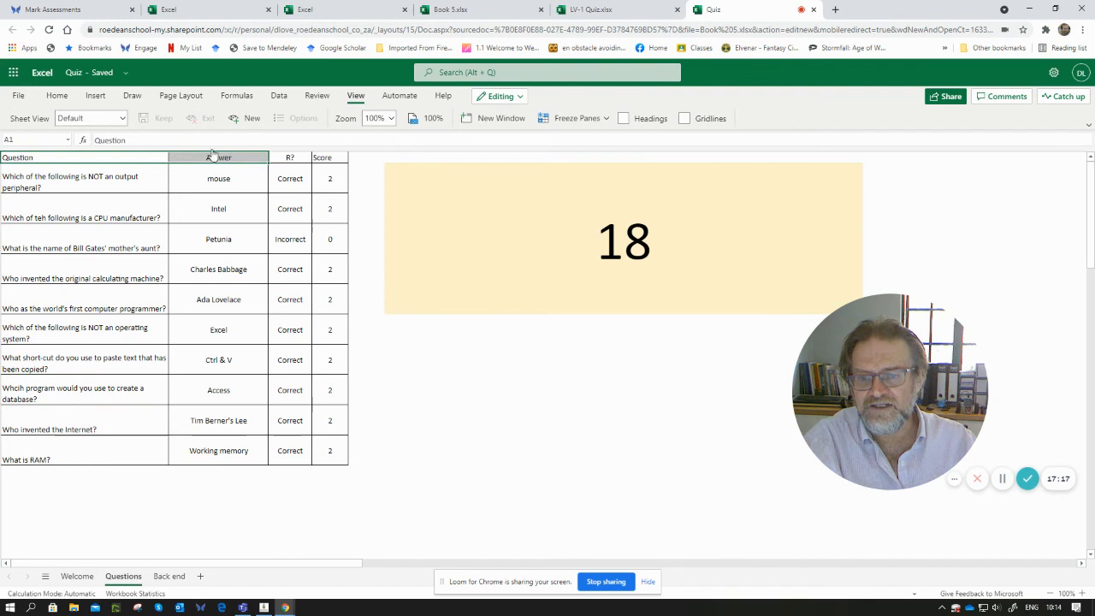
left_click(57, 96)
left_click(205, 121)
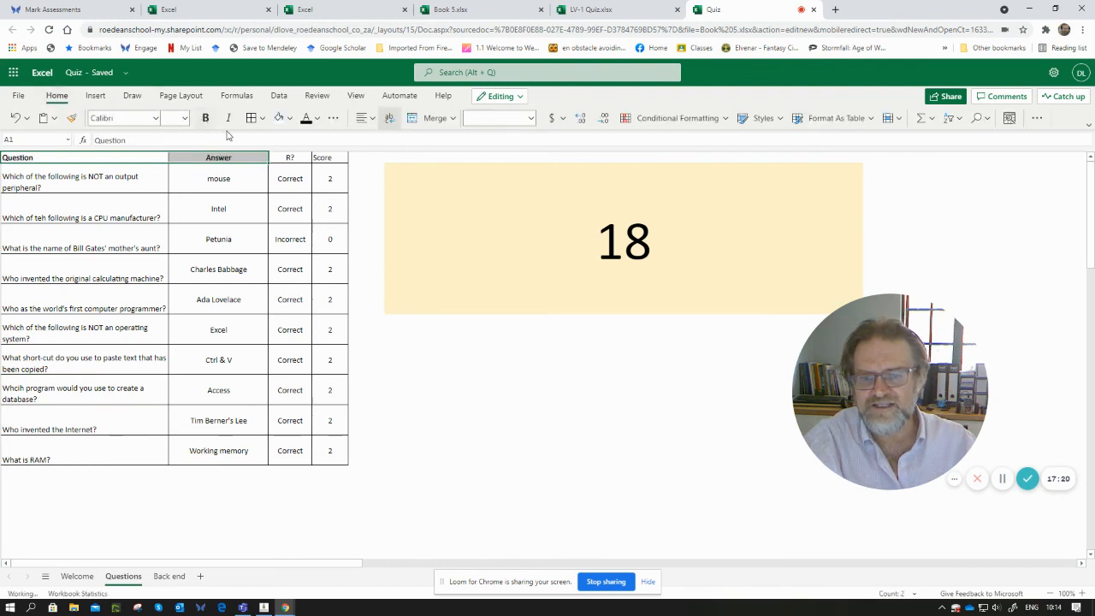
left_click(289, 118)
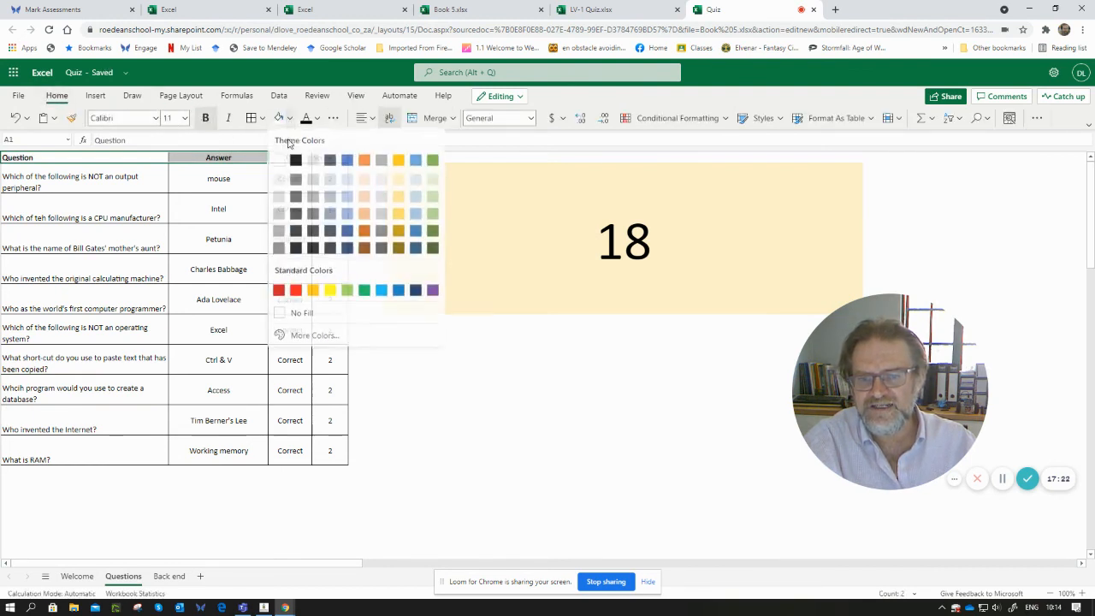
left_click(312, 185)
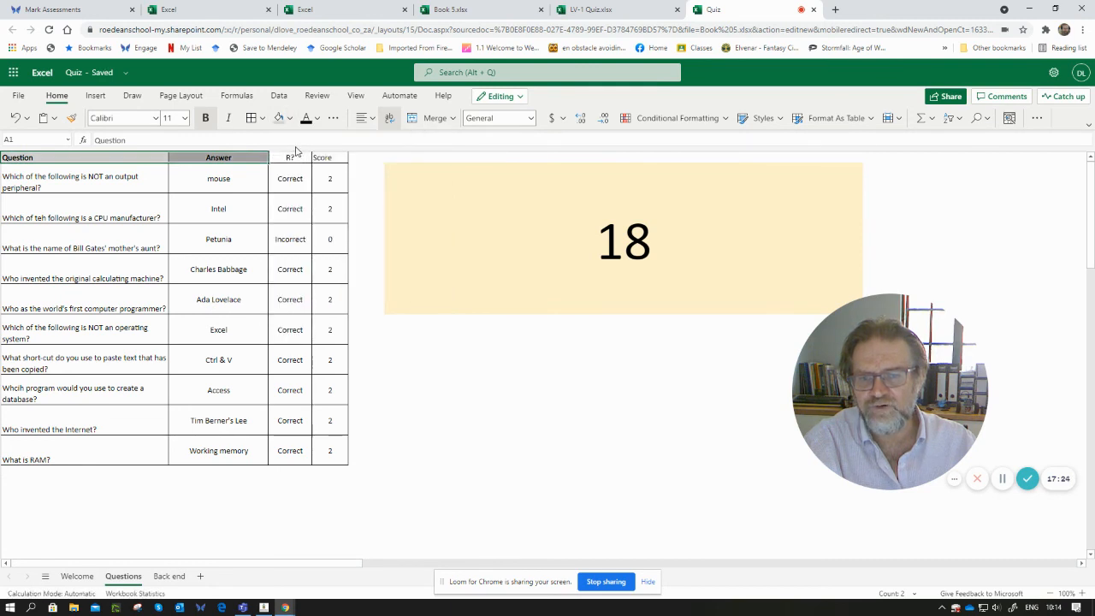
- Clear the R? header text from C1
left_click(295, 154)
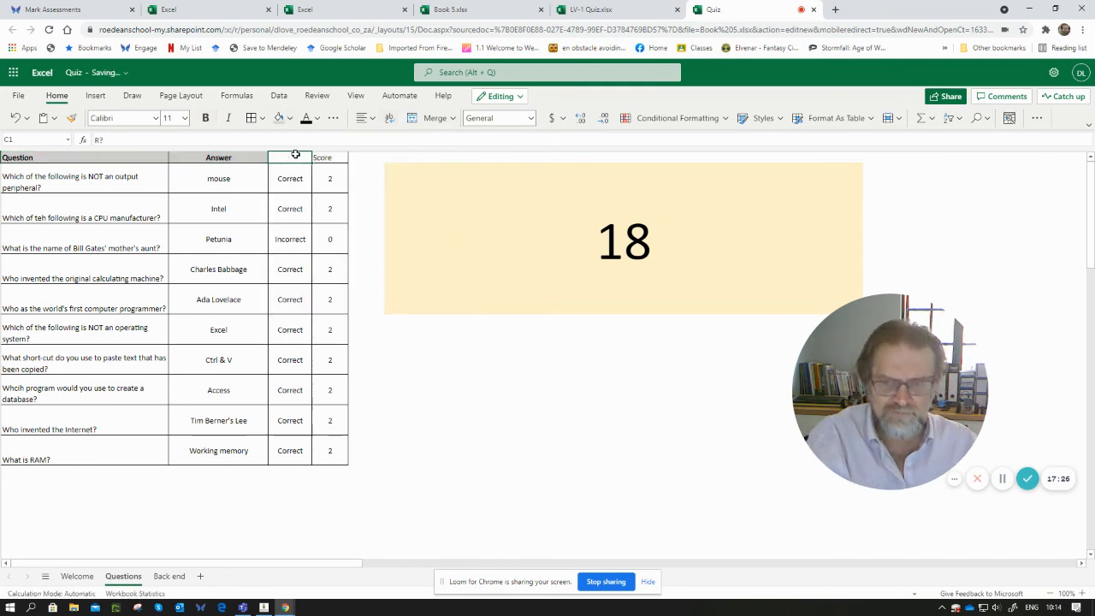
key("BackSpace")
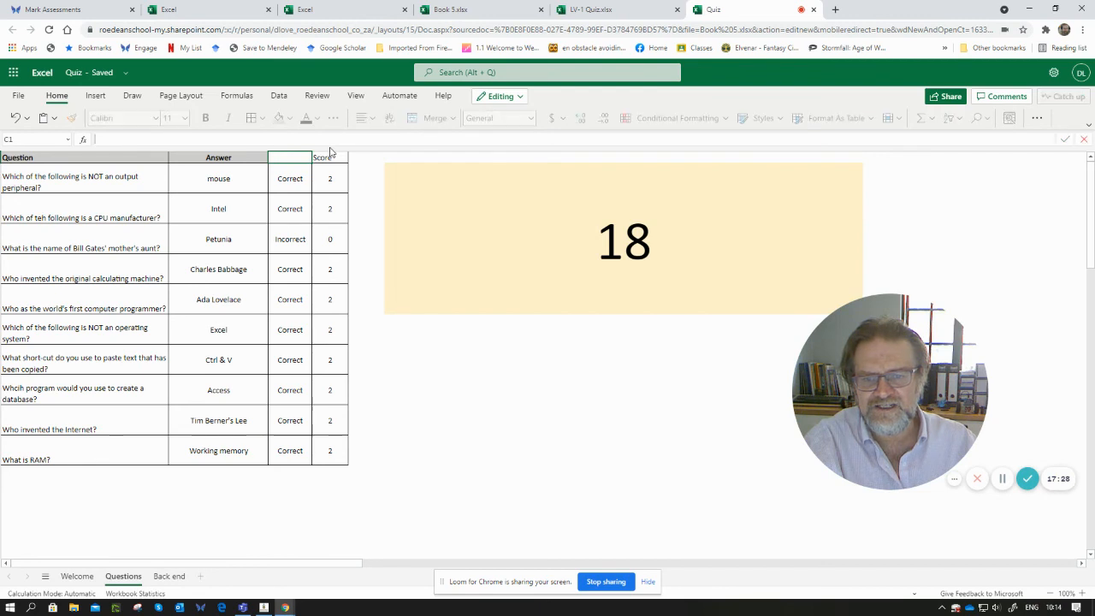
- Turn the row and column headings back on
left_click(329, 157)
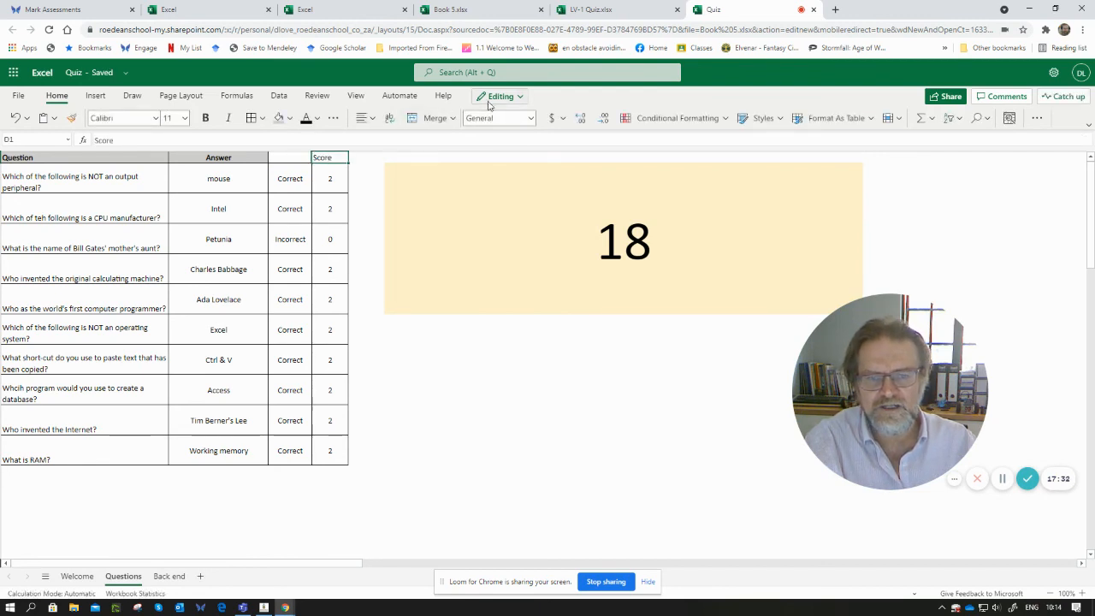
left_click(355, 95)
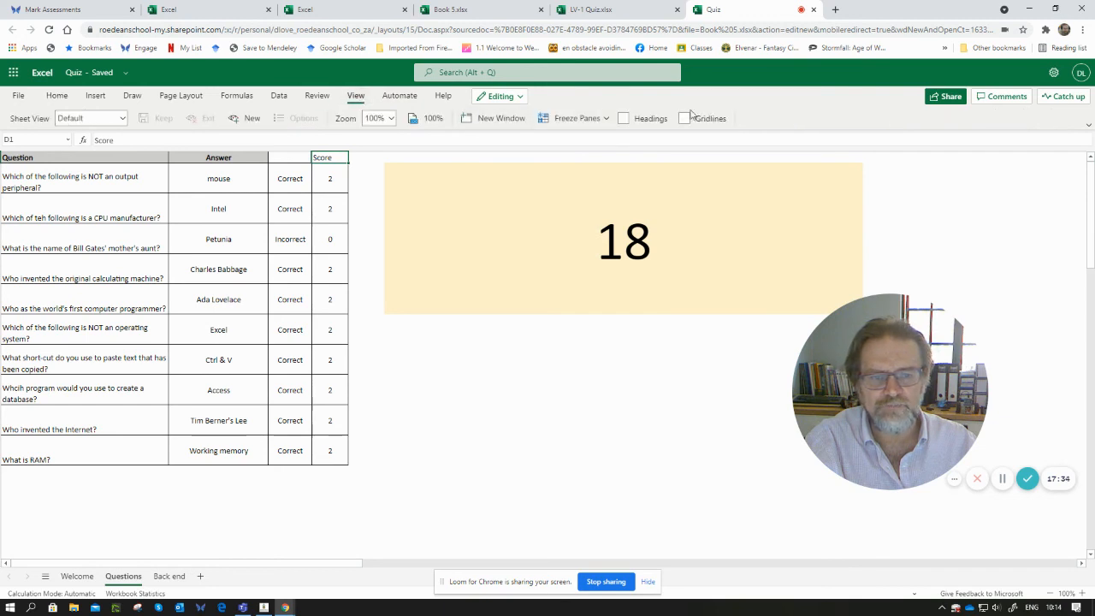
left_click(627, 120)
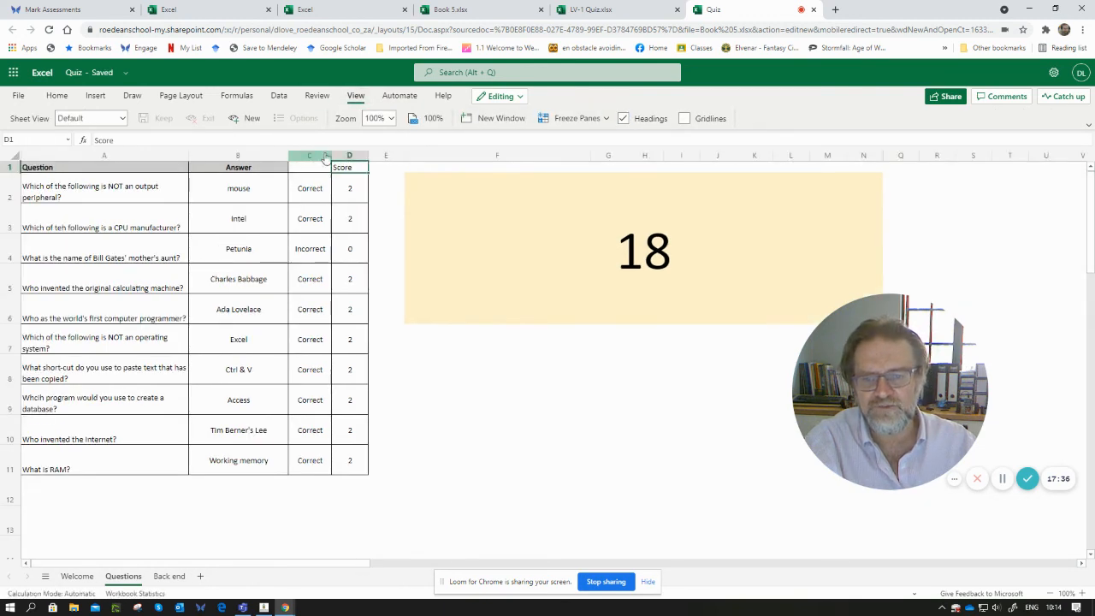
- Hide the Score column D on the Questions sheet
left_click(349, 157)
right_click(350, 156)
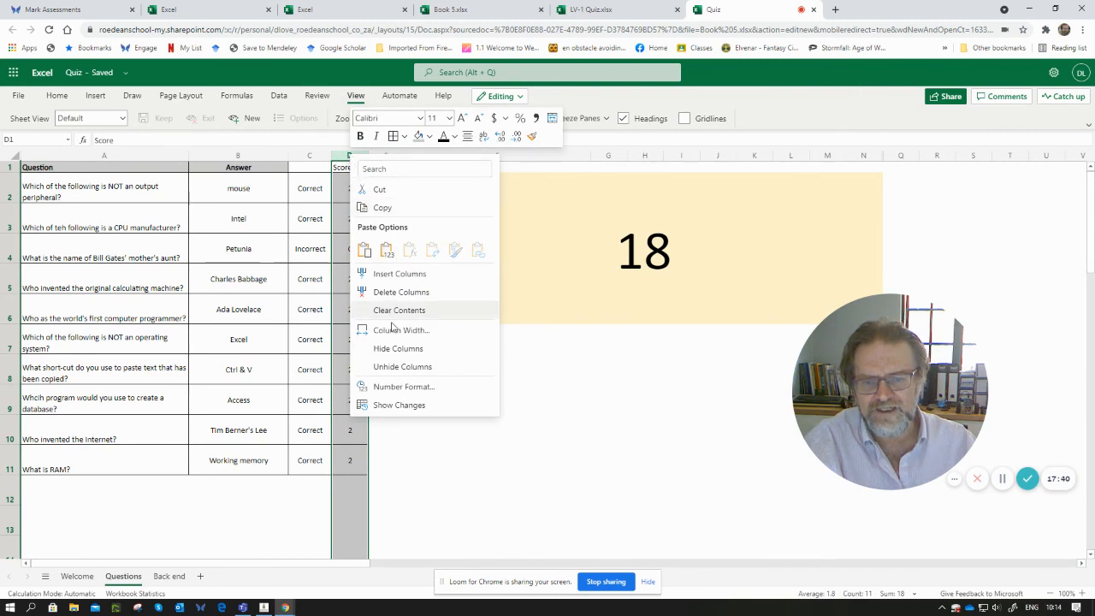
left_click(398, 348)
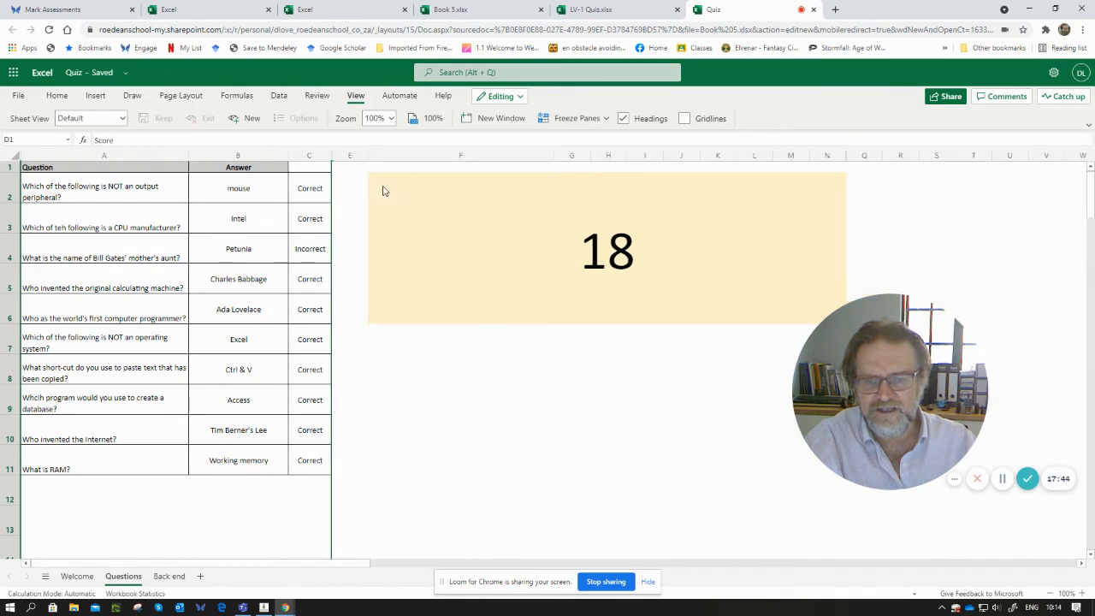
- Test the marking by choosing Google as the answer to the CPU manufacturer question
left_click(337, 184)
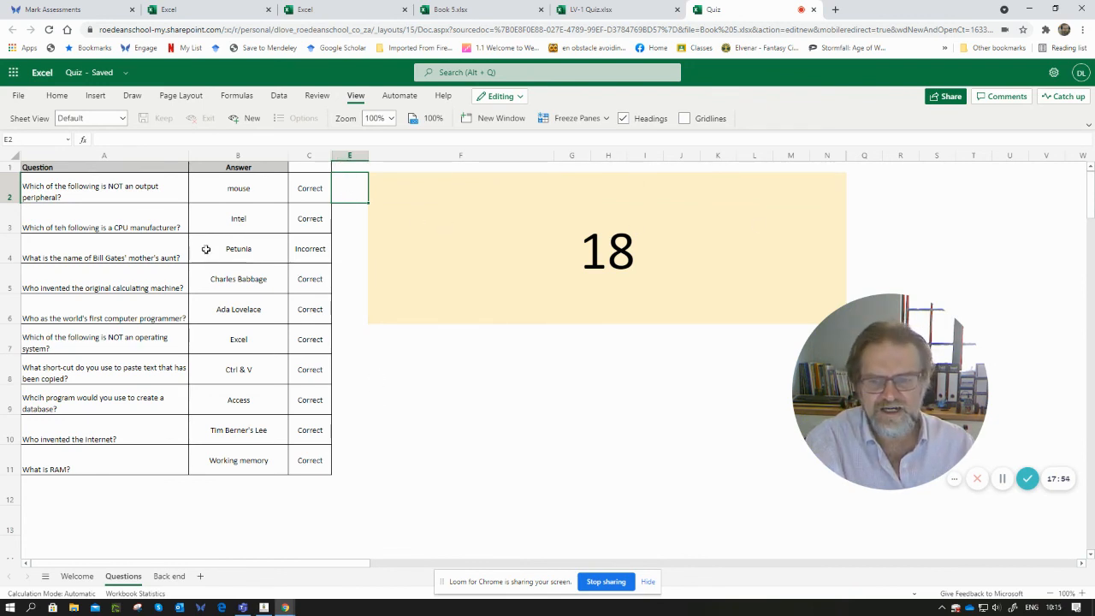
left_click(221, 220)
left_click(248, 243)
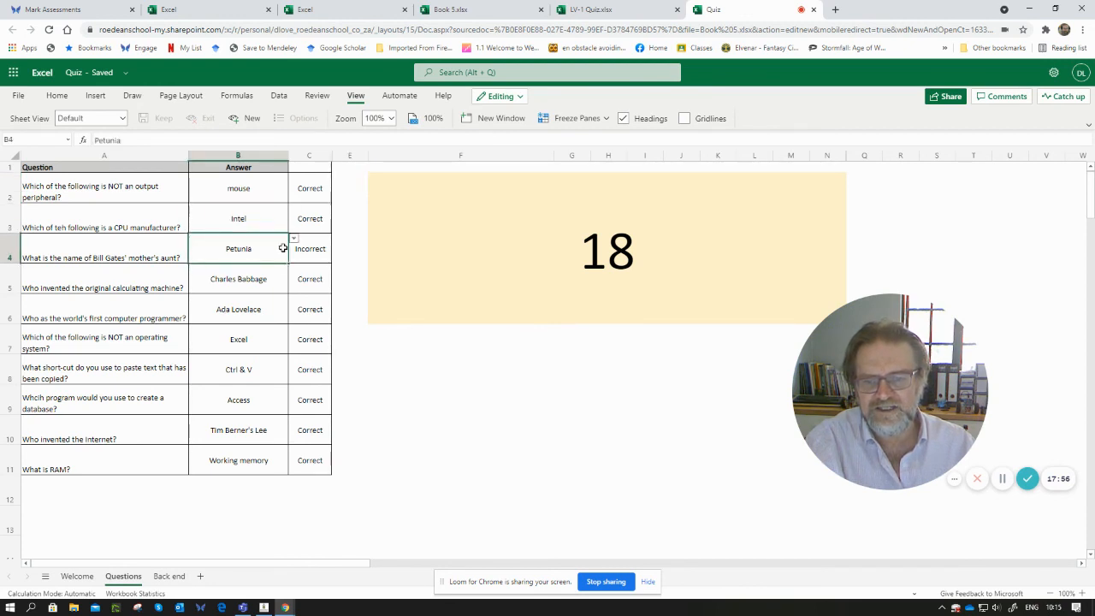
left_click(275, 216)
left_click(293, 211)
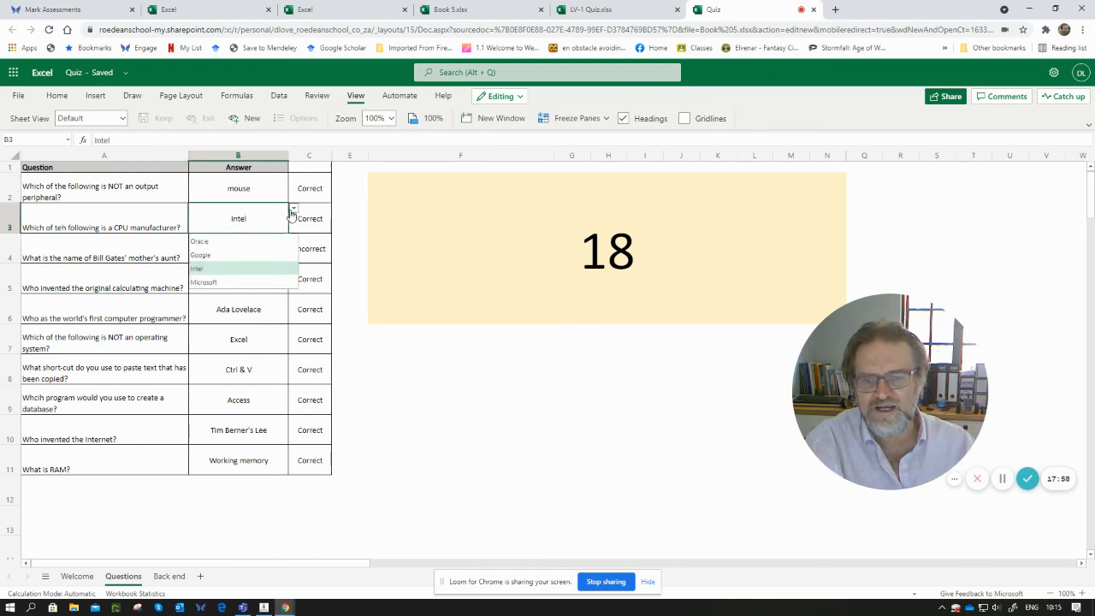
left_click(230, 255)
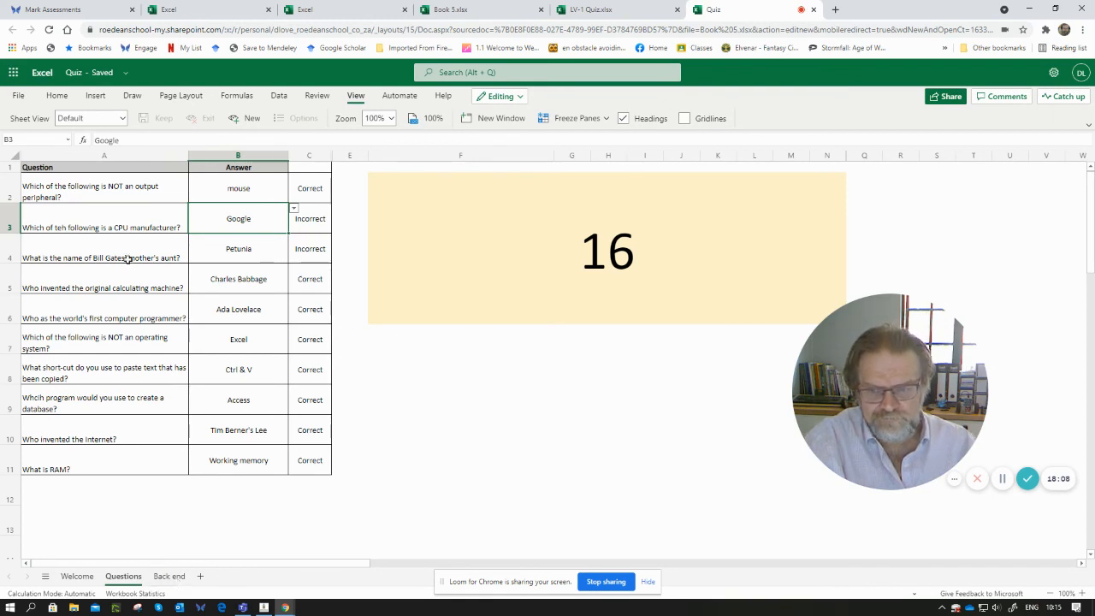
- Hide the Back end sheet, then unhide it again
right_click(171, 580)
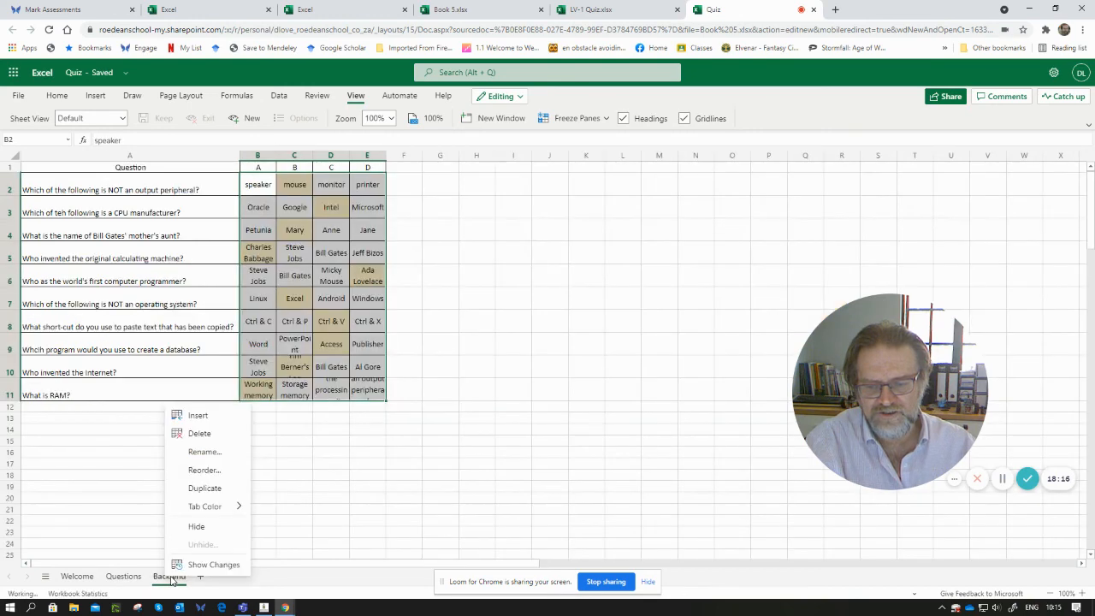
left_click(193, 527)
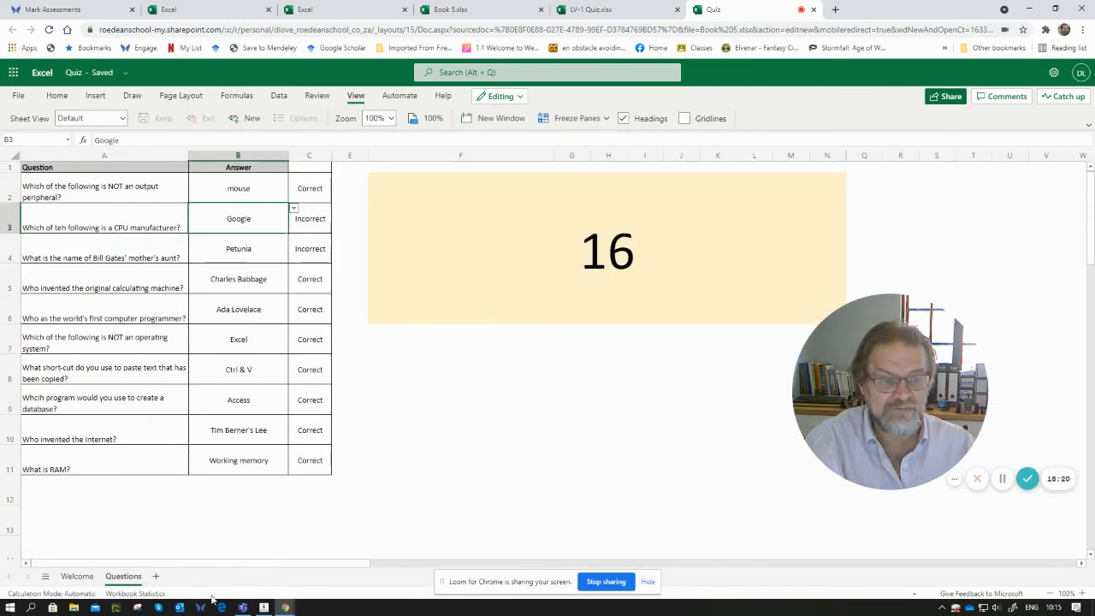
right_click(86, 580)
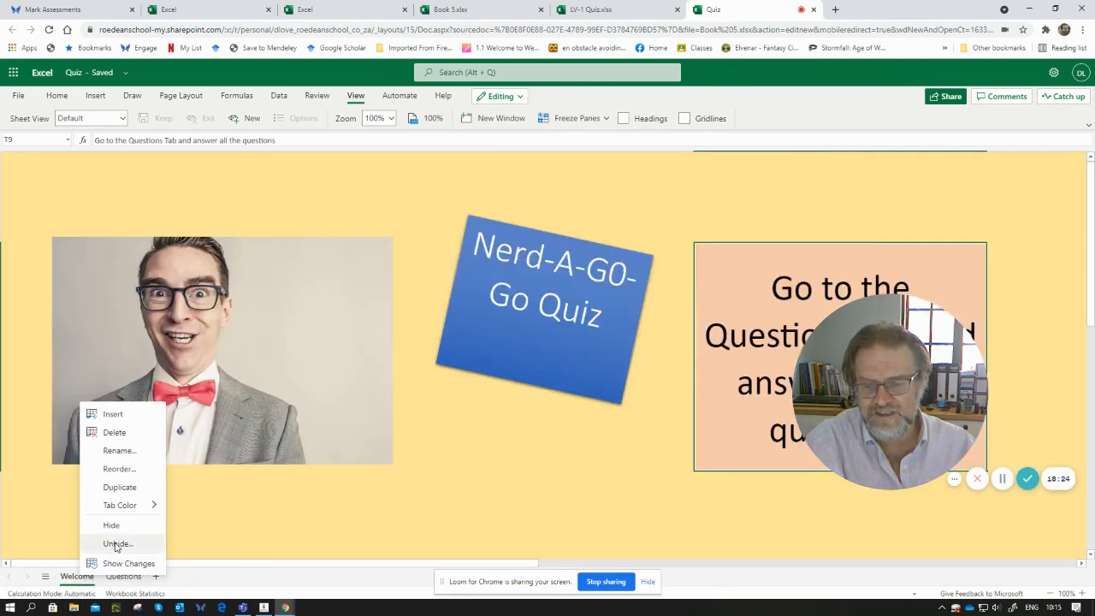
left_click(116, 544)
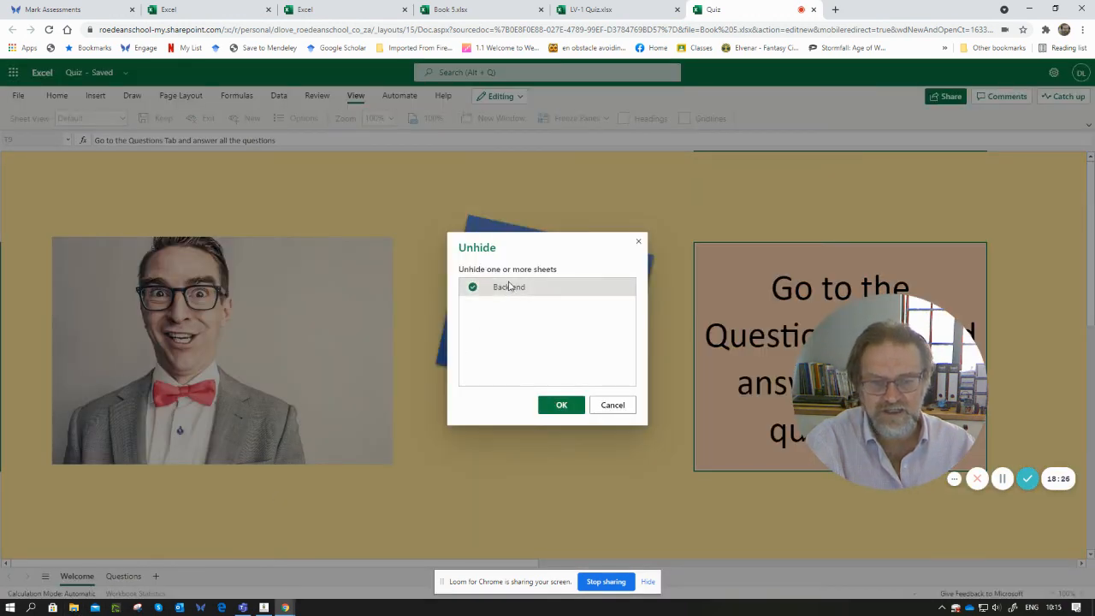
left_click(563, 405)
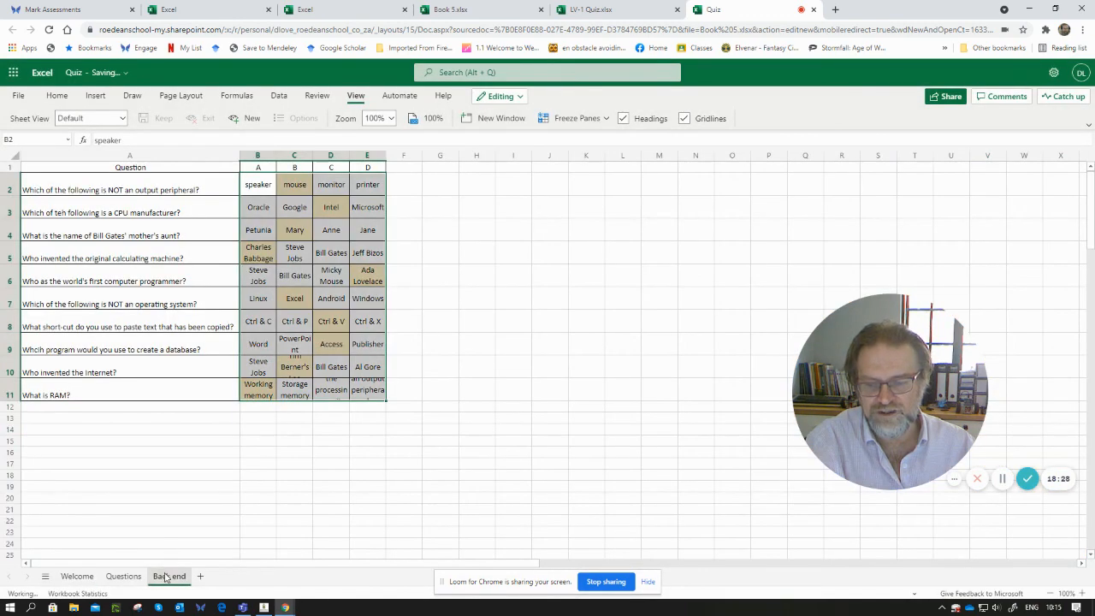
- Hide the Back end sheet and return to the Welcome sheet
right_click(169, 577)
left_click(192, 525)
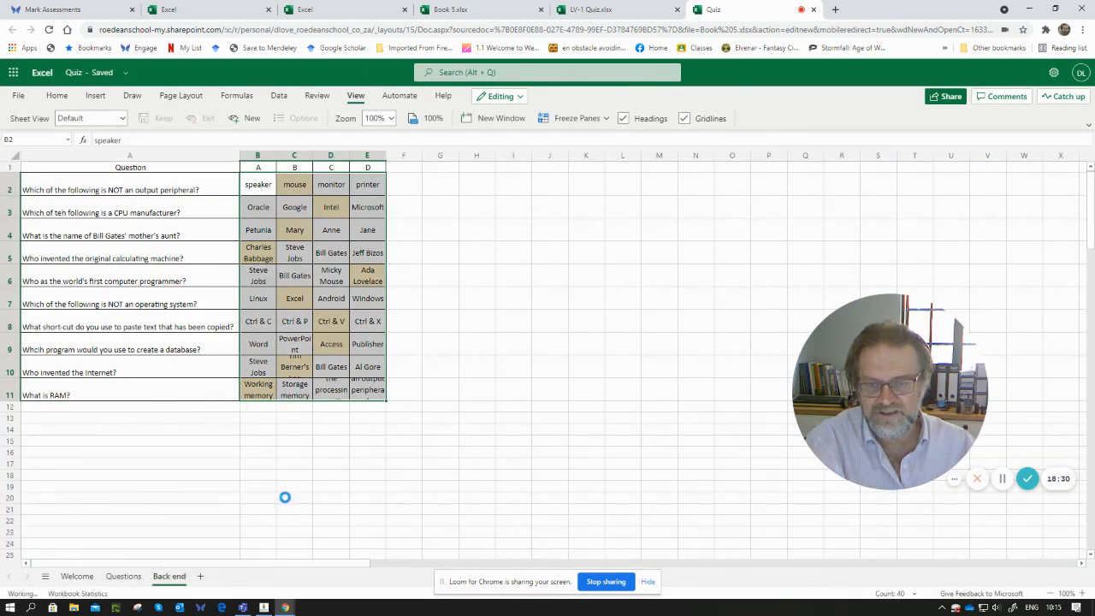
left_click(77, 576)
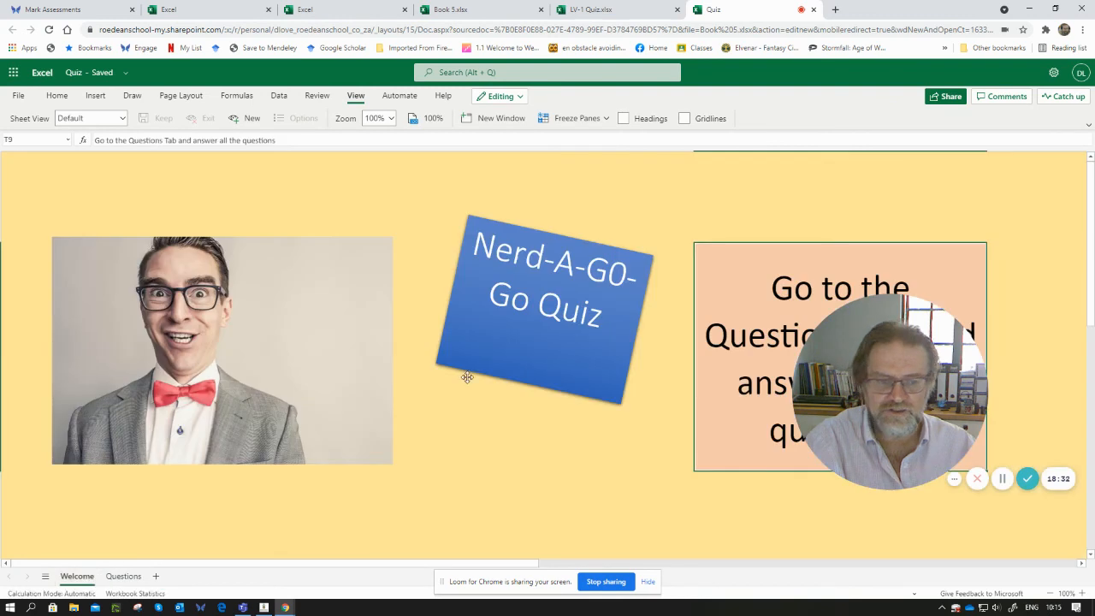